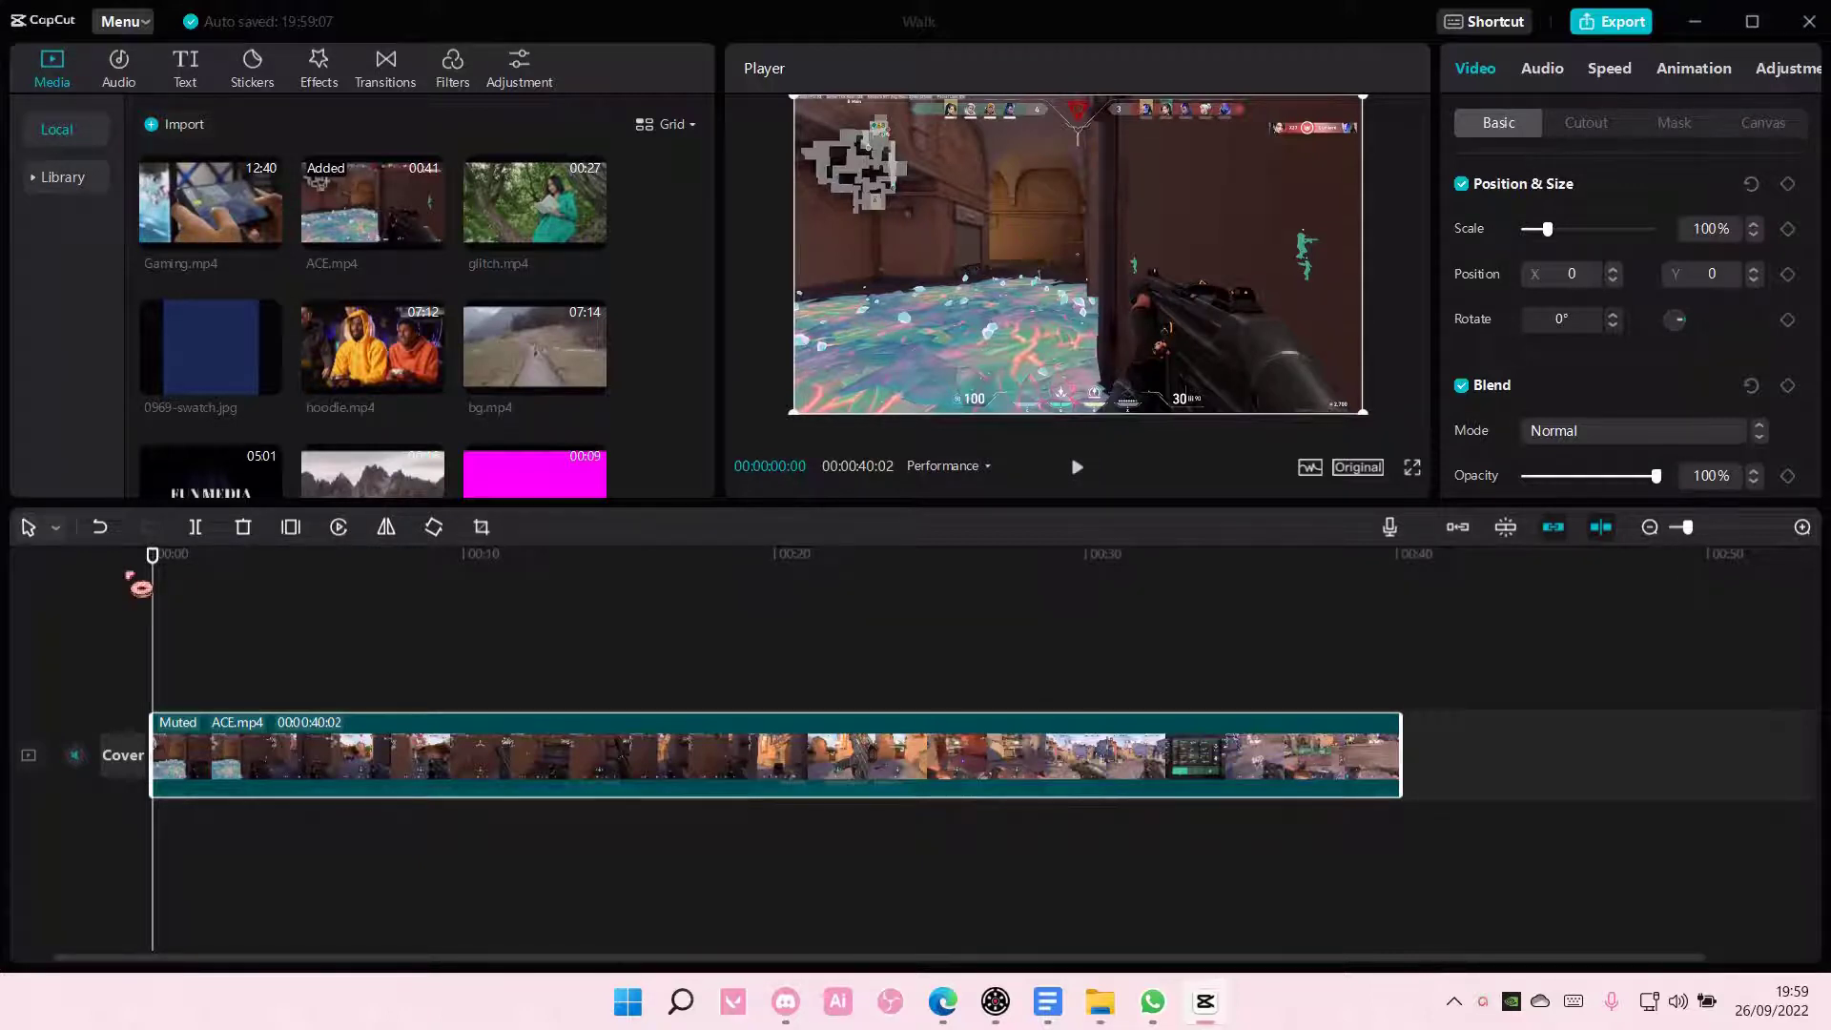
# Split ACE.mp4 at about one second and delete the short opening piece
pyautogui.moveTo(140, 587); pyautogui.dragTo(207, 586)
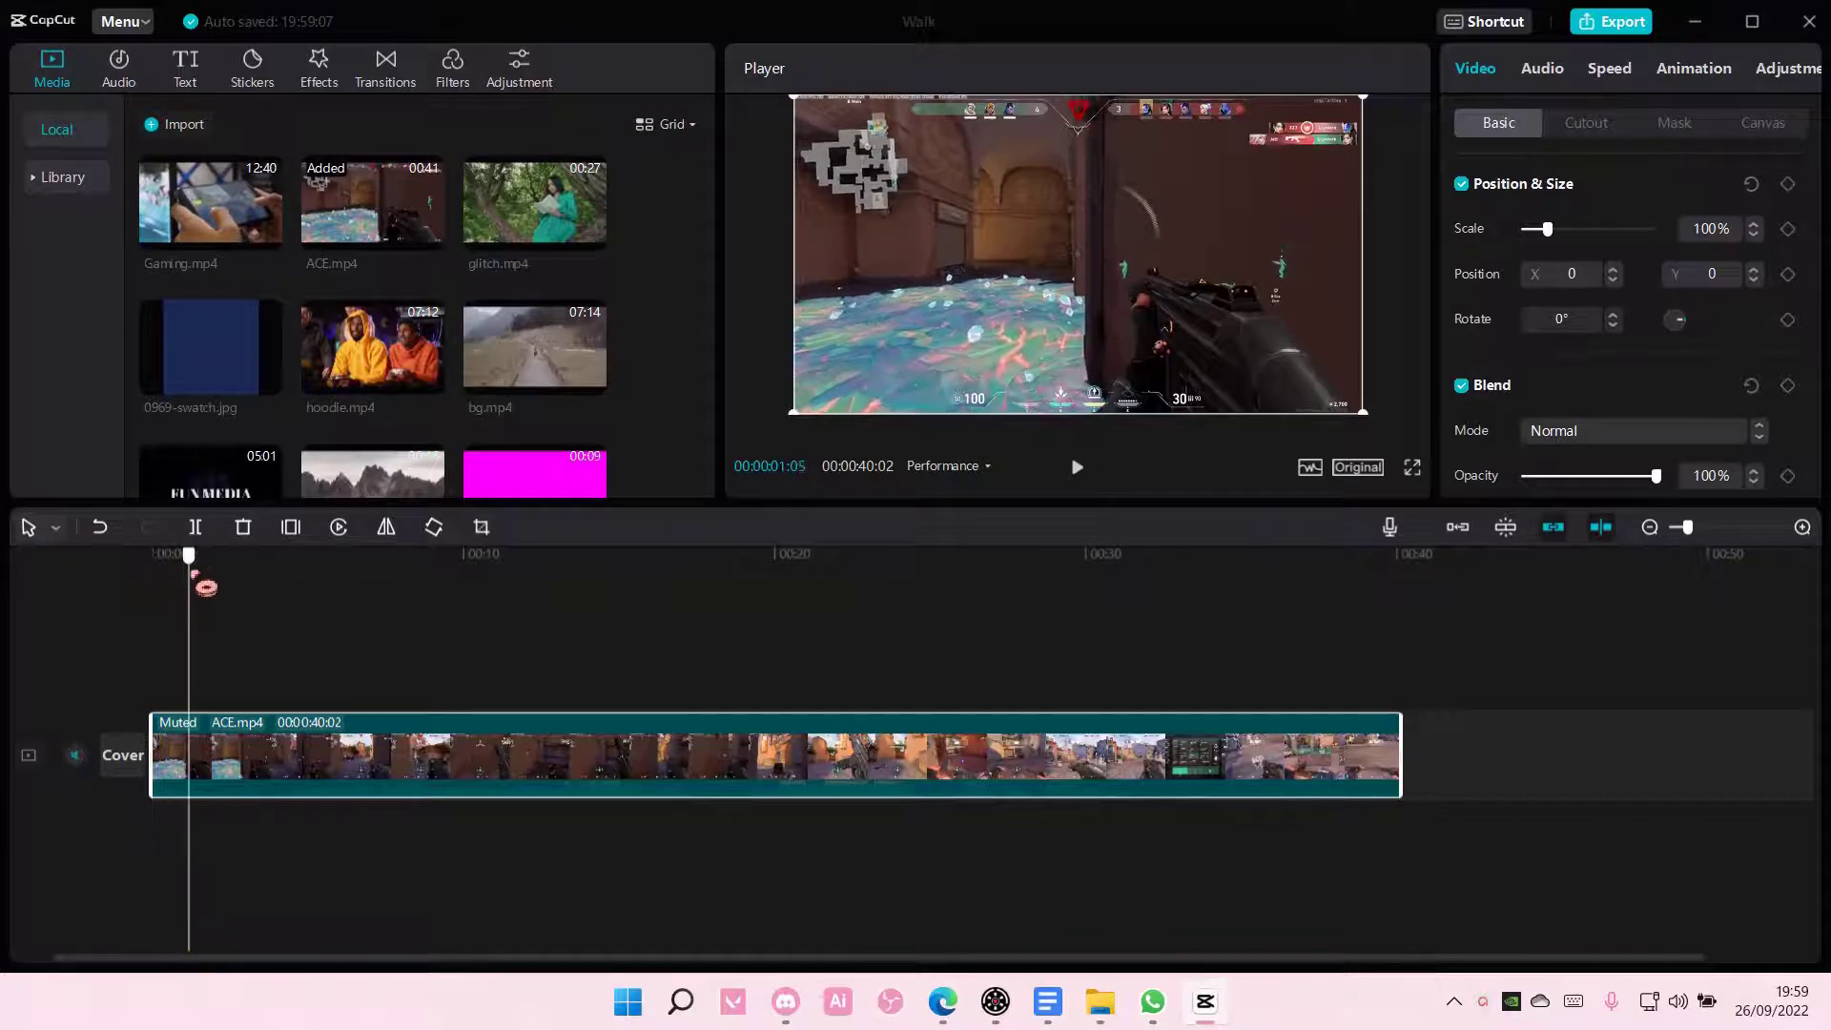
pyautogui.click(196, 527)
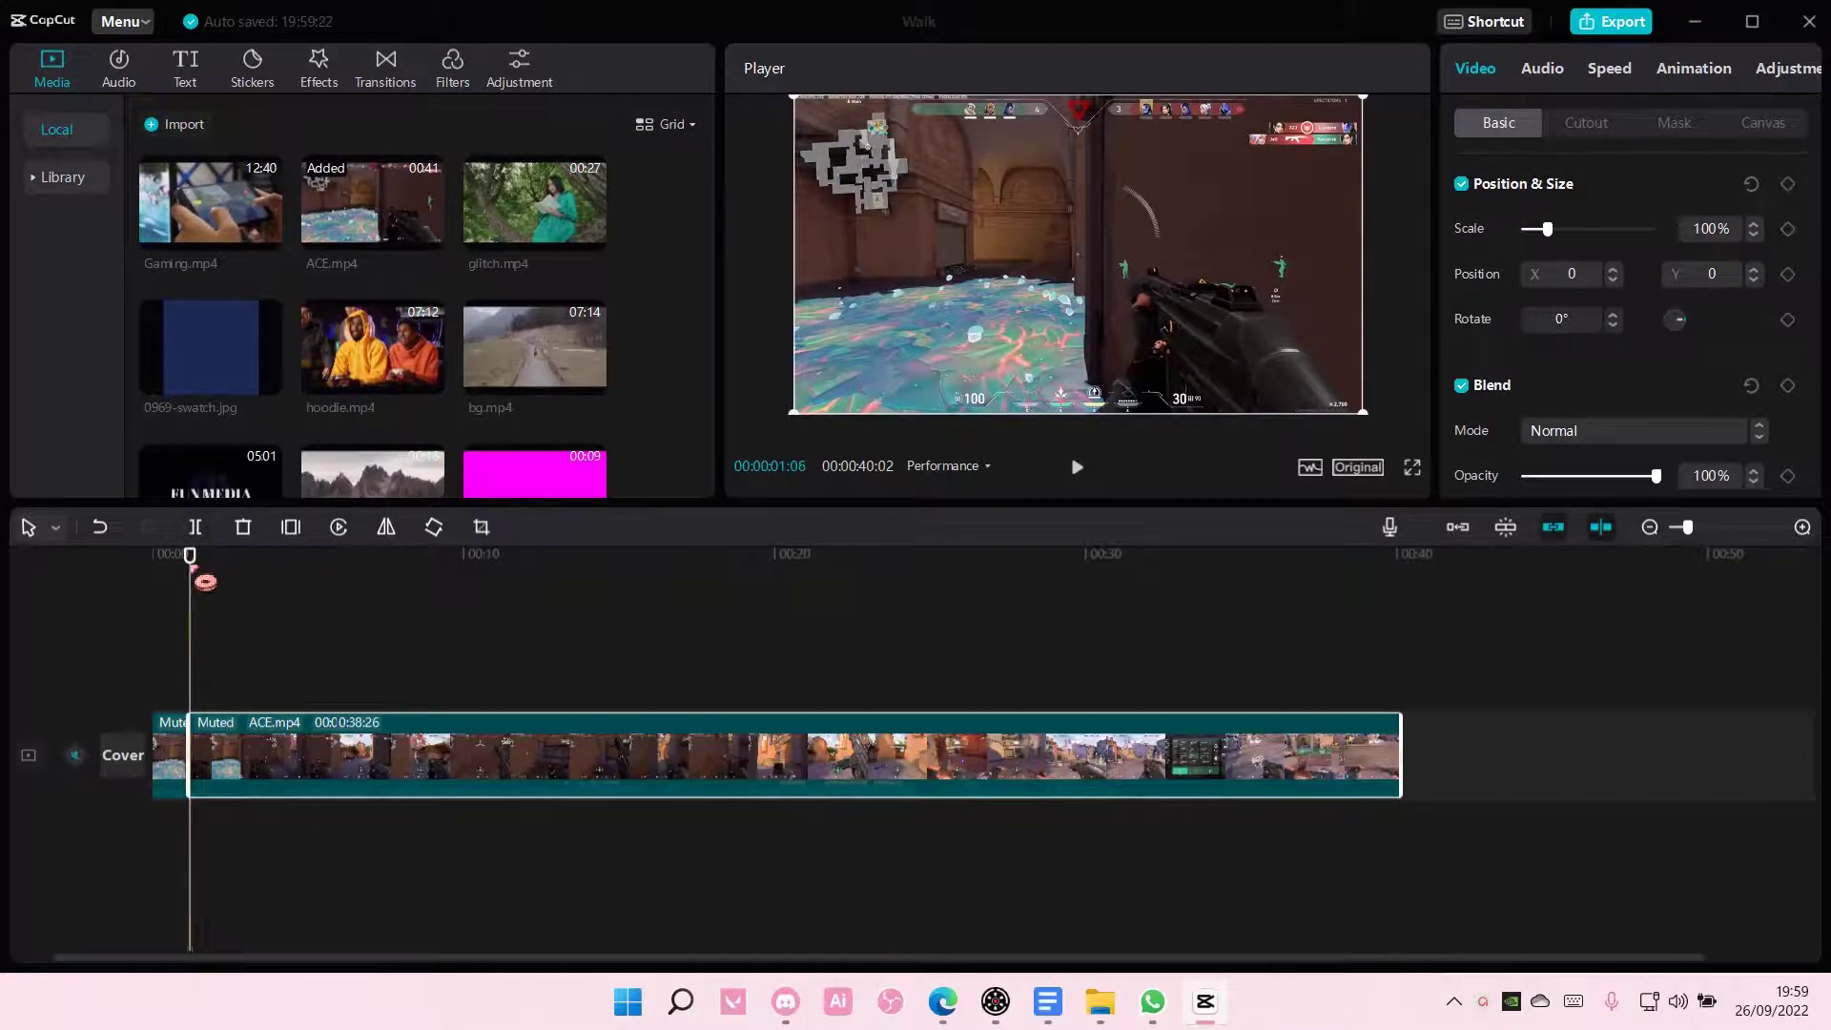
pyautogui.click(172, 752)
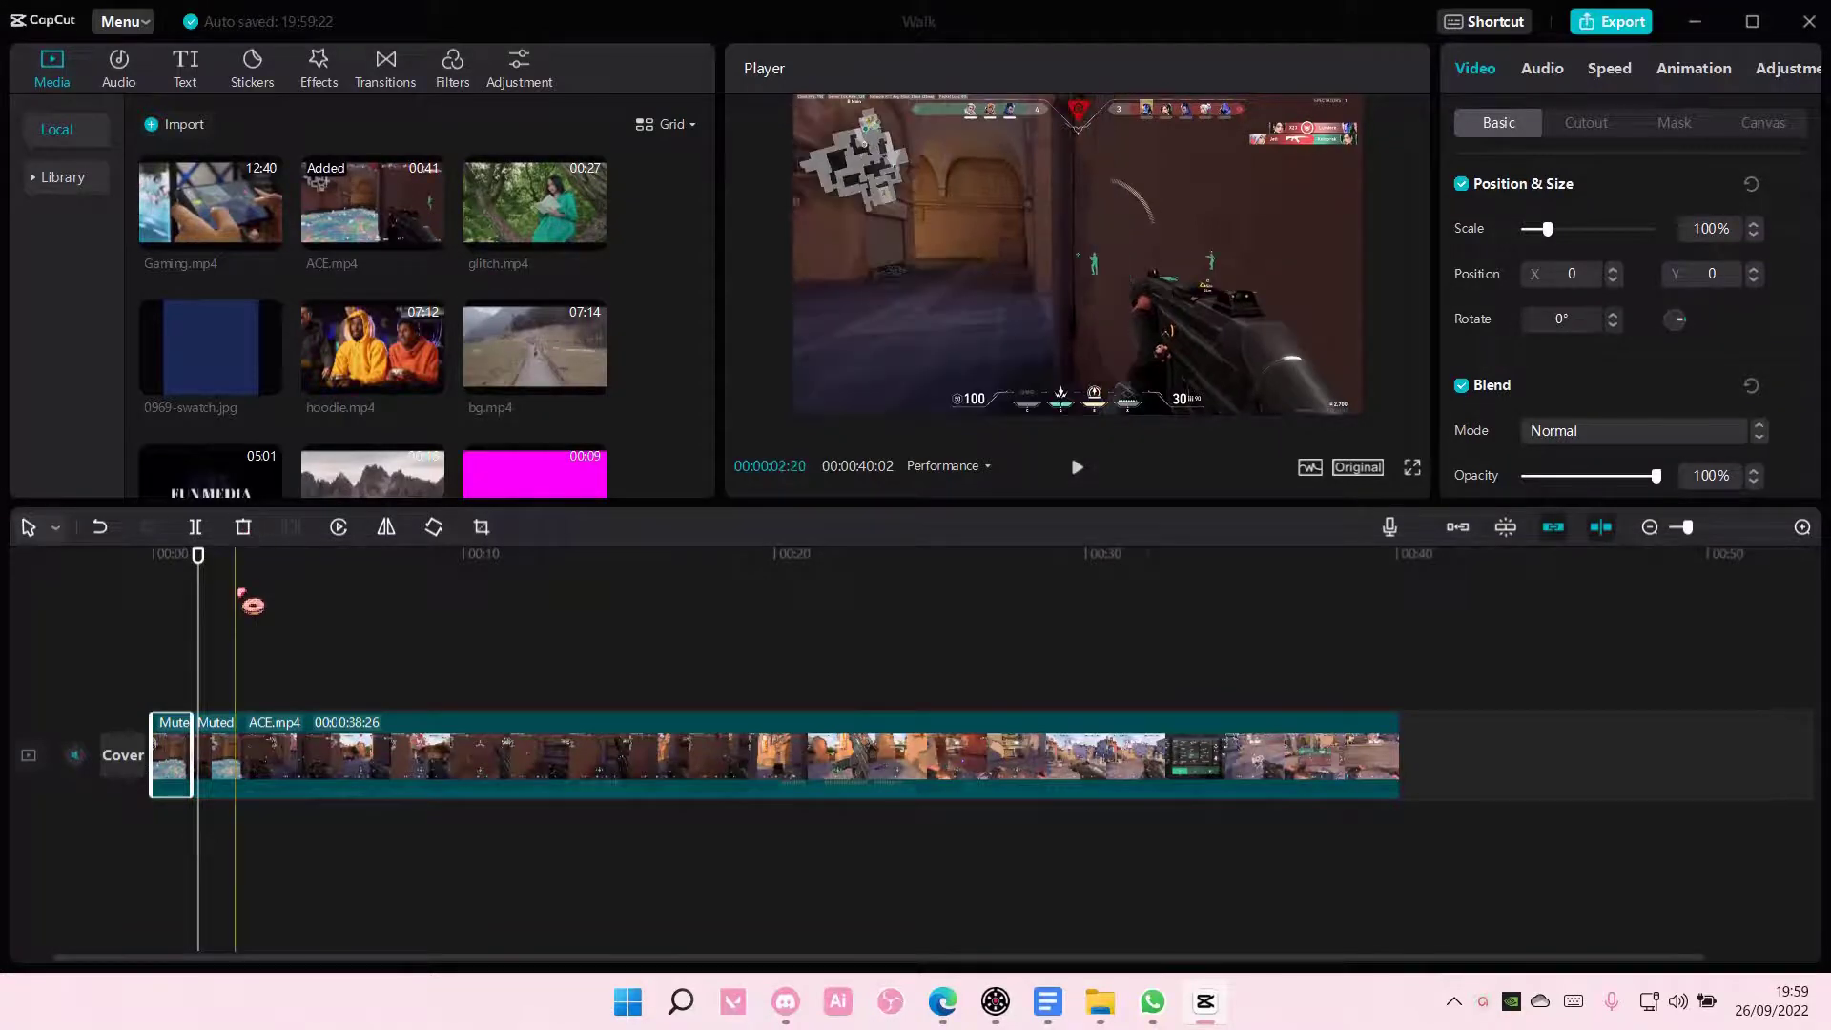
pyautogui.press('Delete')
pyautogui.click(319, 777)
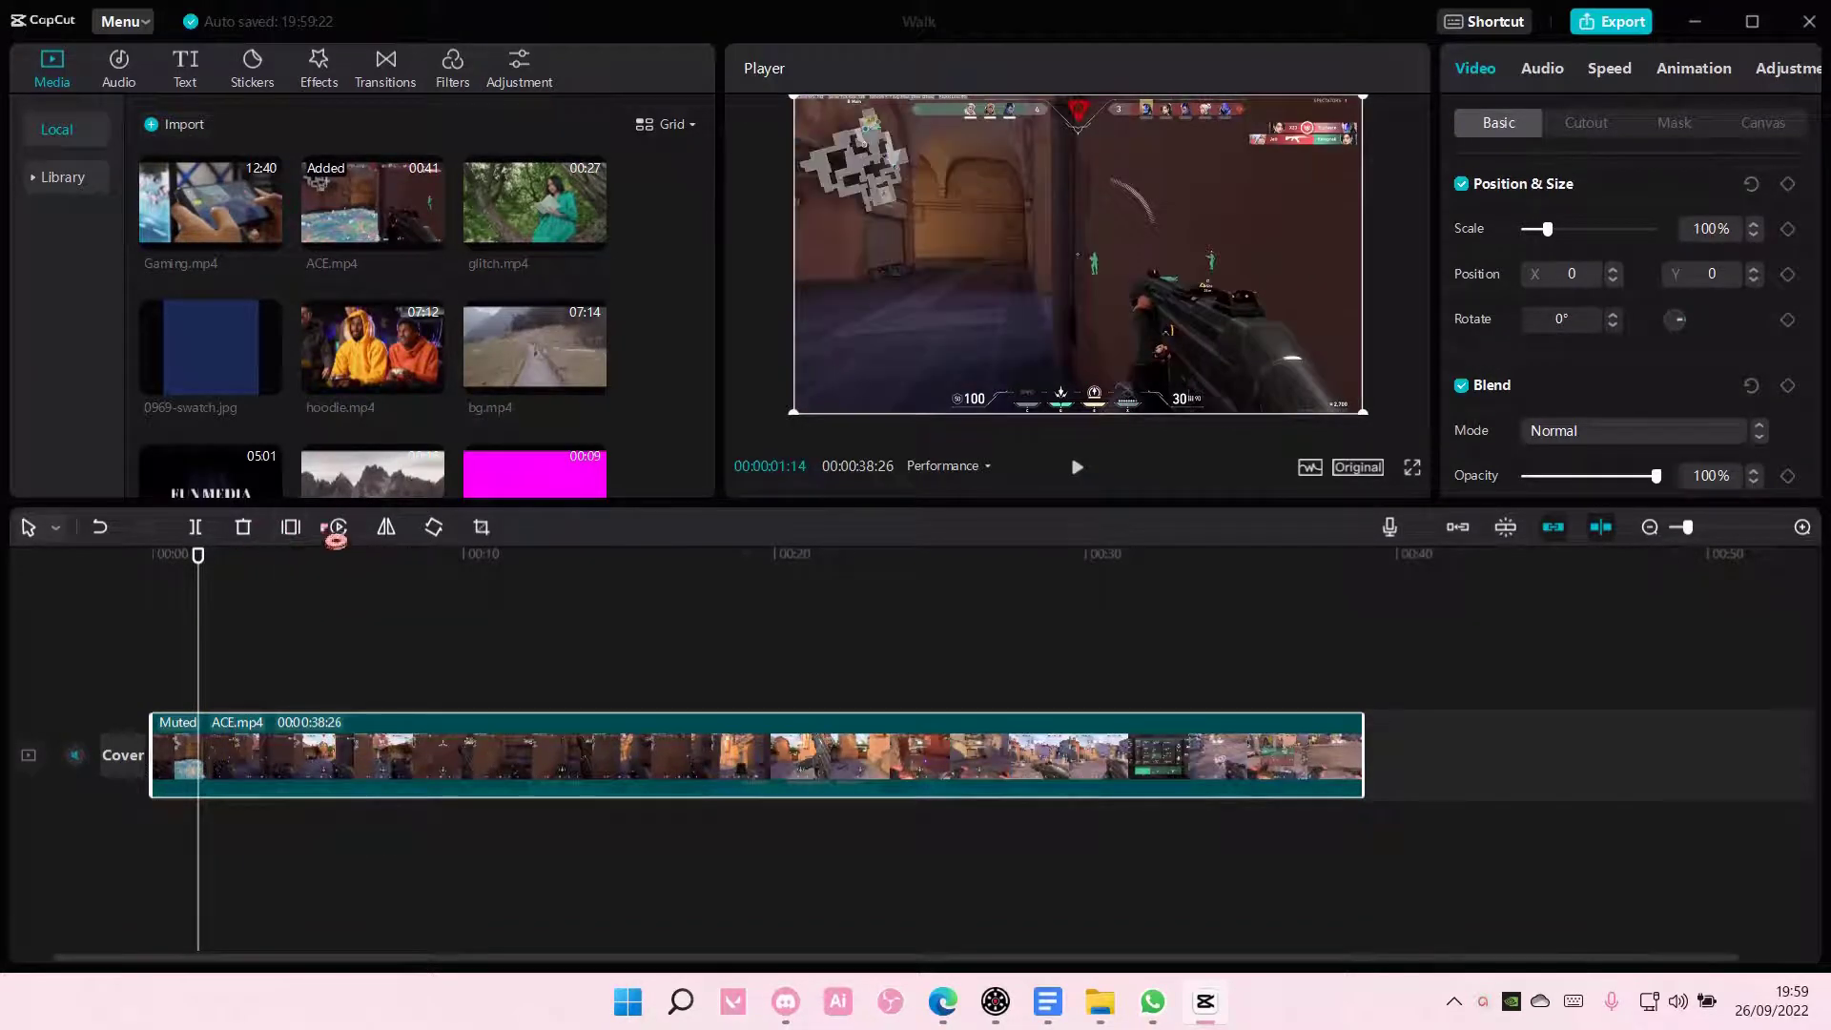
pyautogui.click(387, 529)
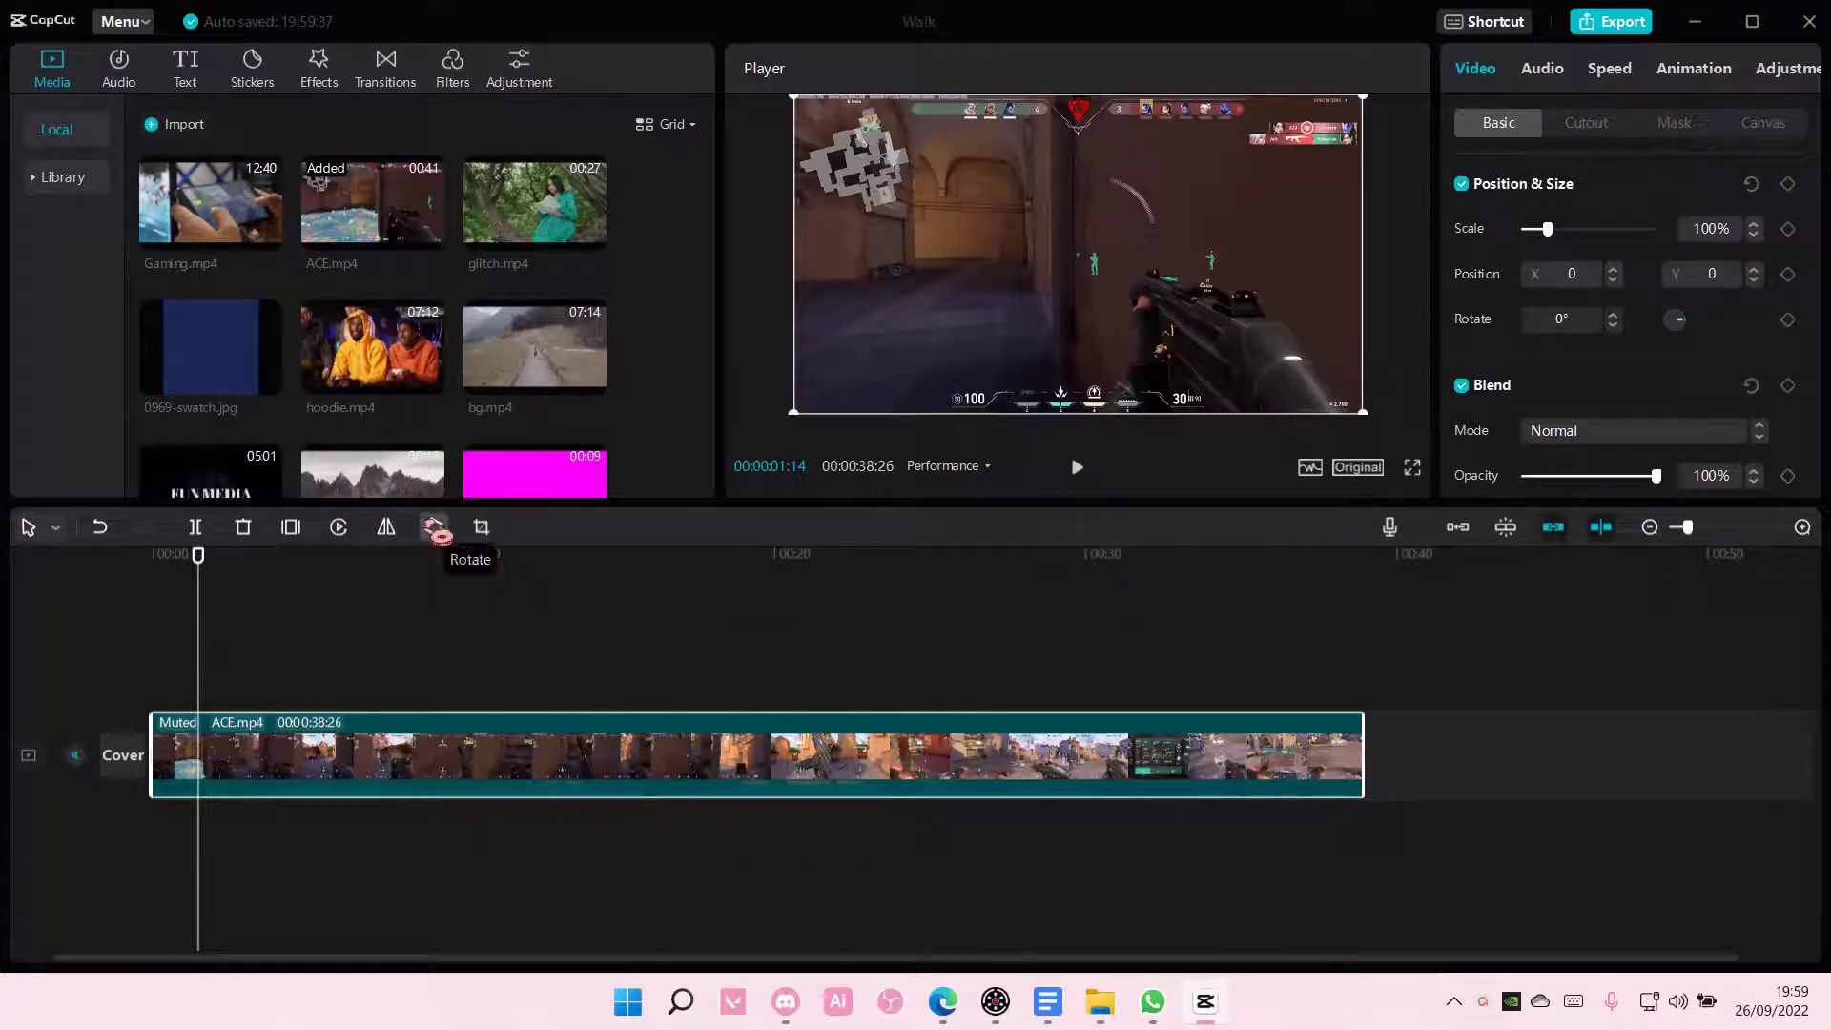
pyautogui.click(435, 528)
pyautogui.click(436, 528)
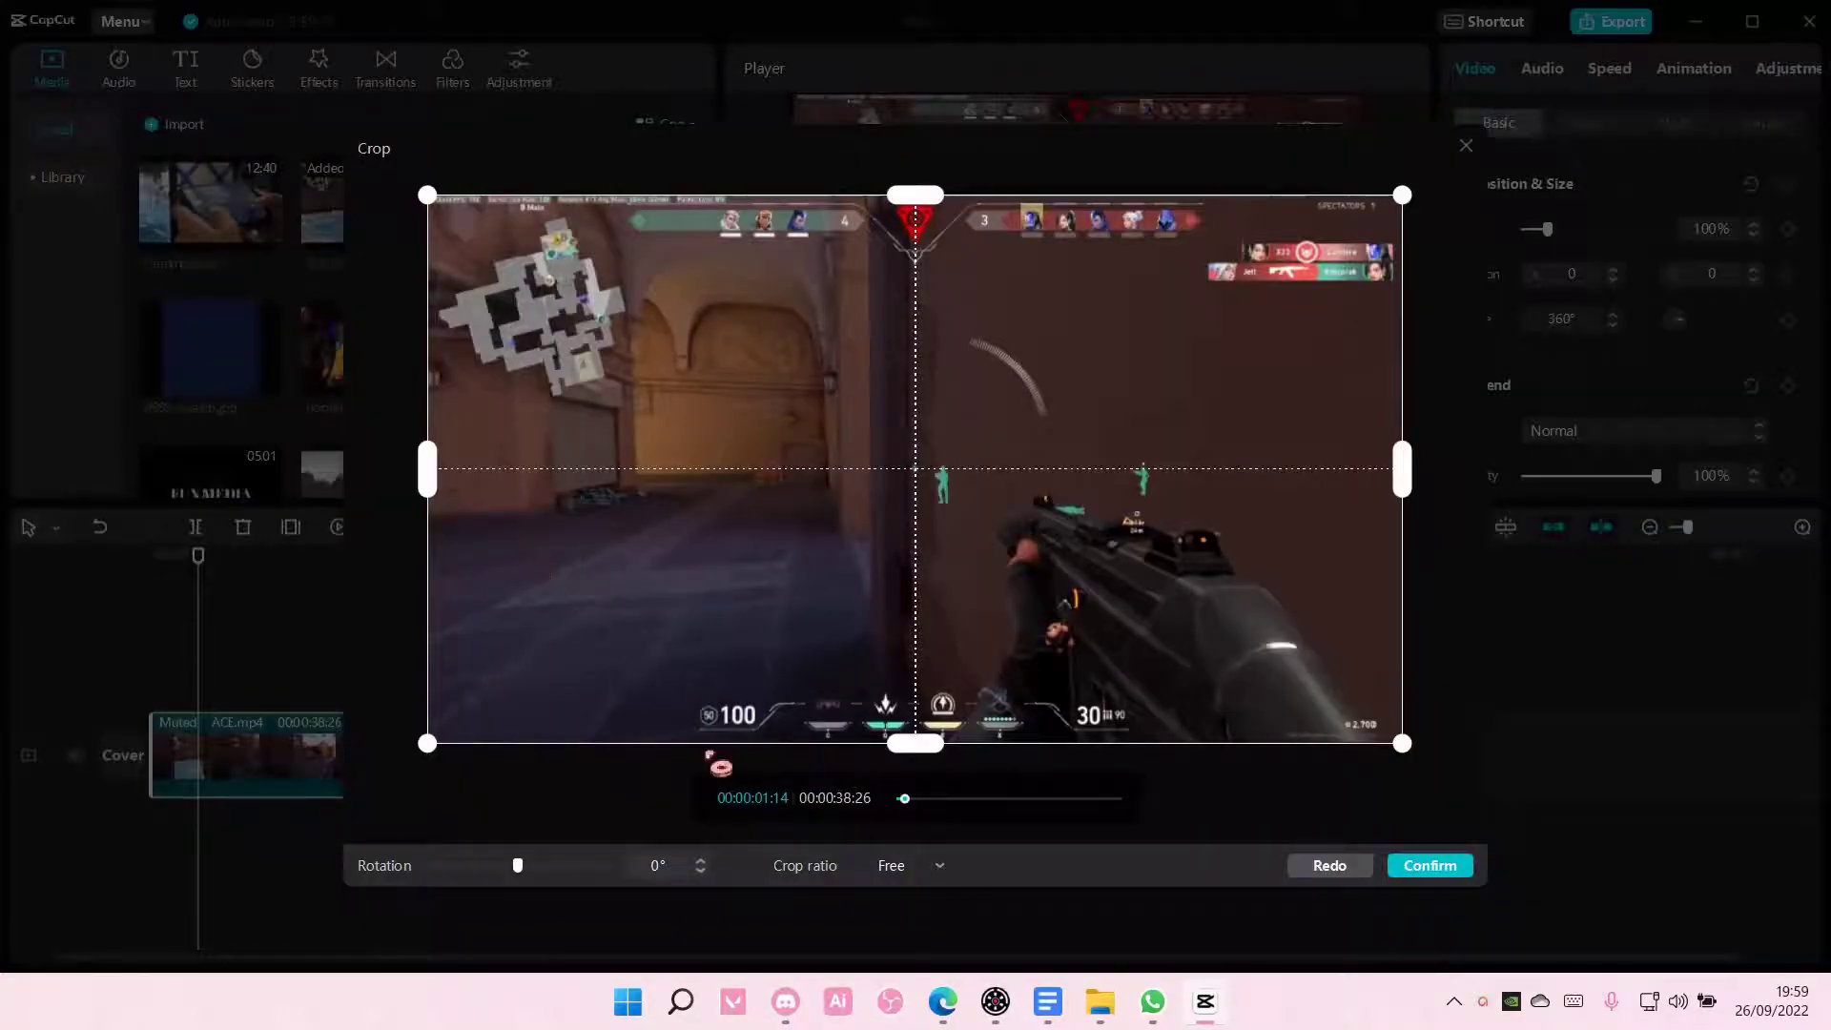
pyautogui.click(1430, 866)
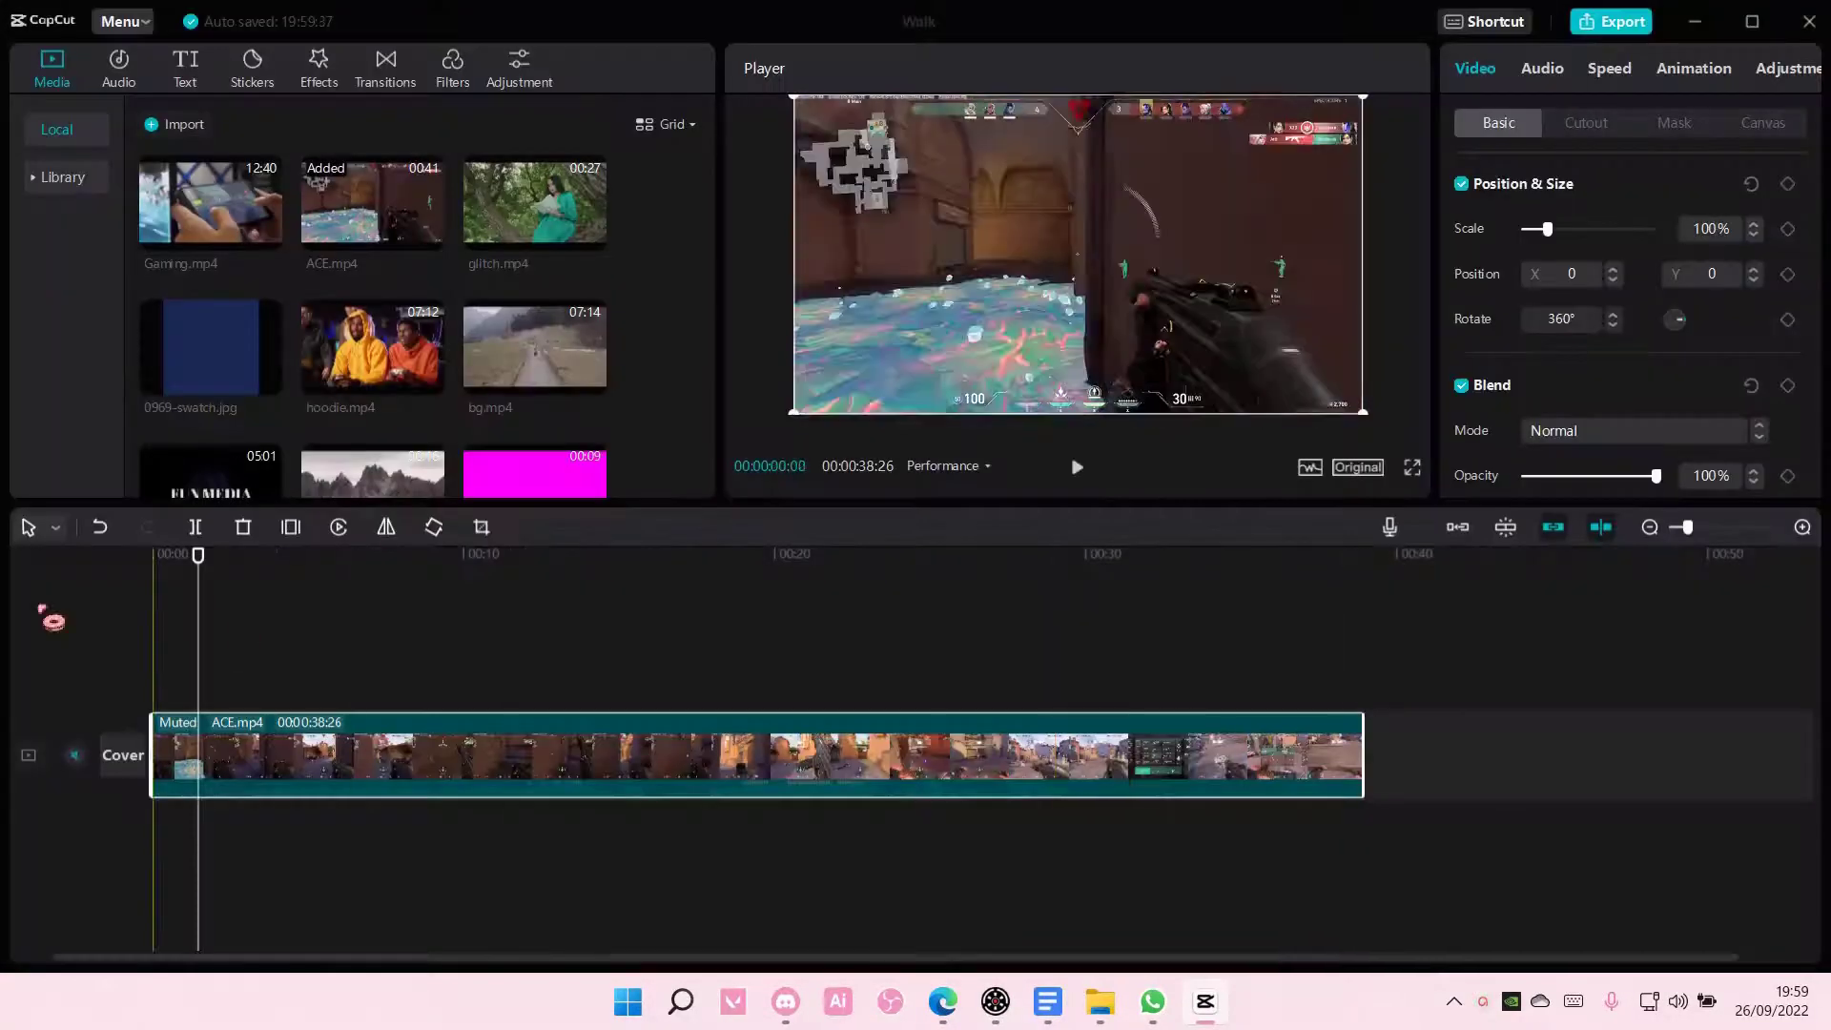
pyautogui.click(55, 527)
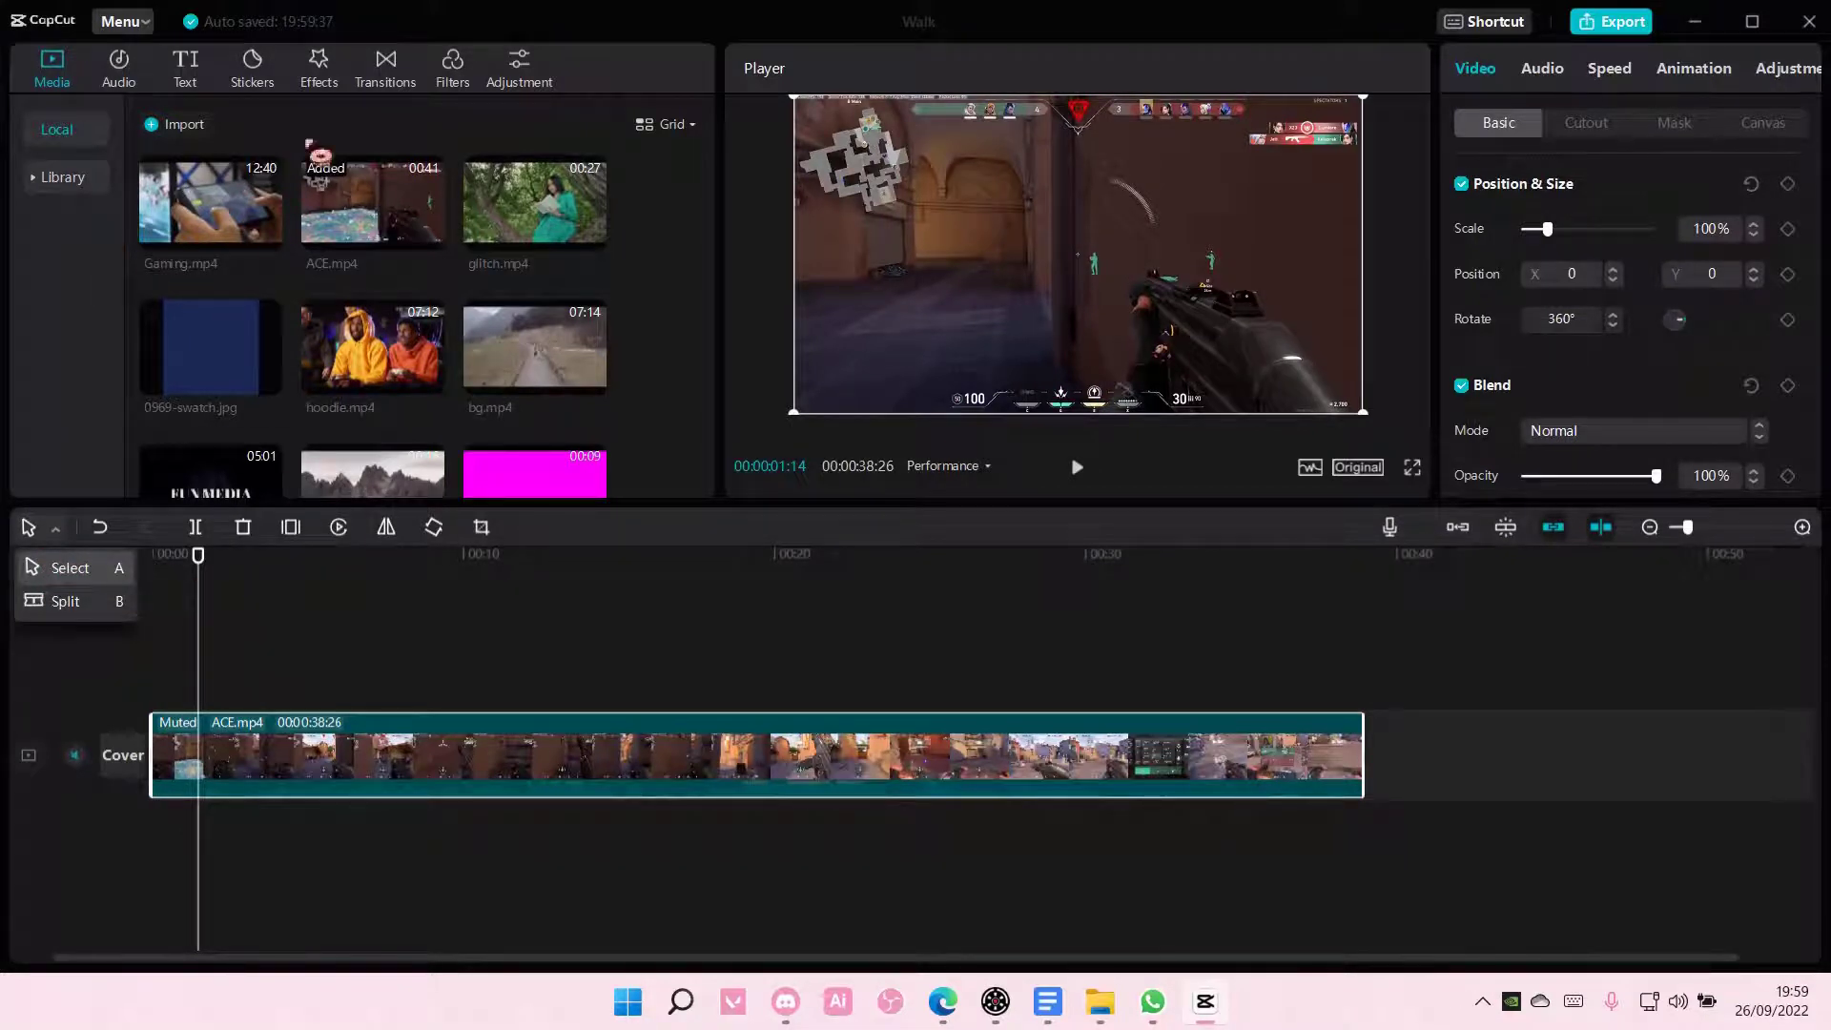
# Browse the Import dialog, music library and Extracted audios category without adding anything
pyautogui.click(172, 125)
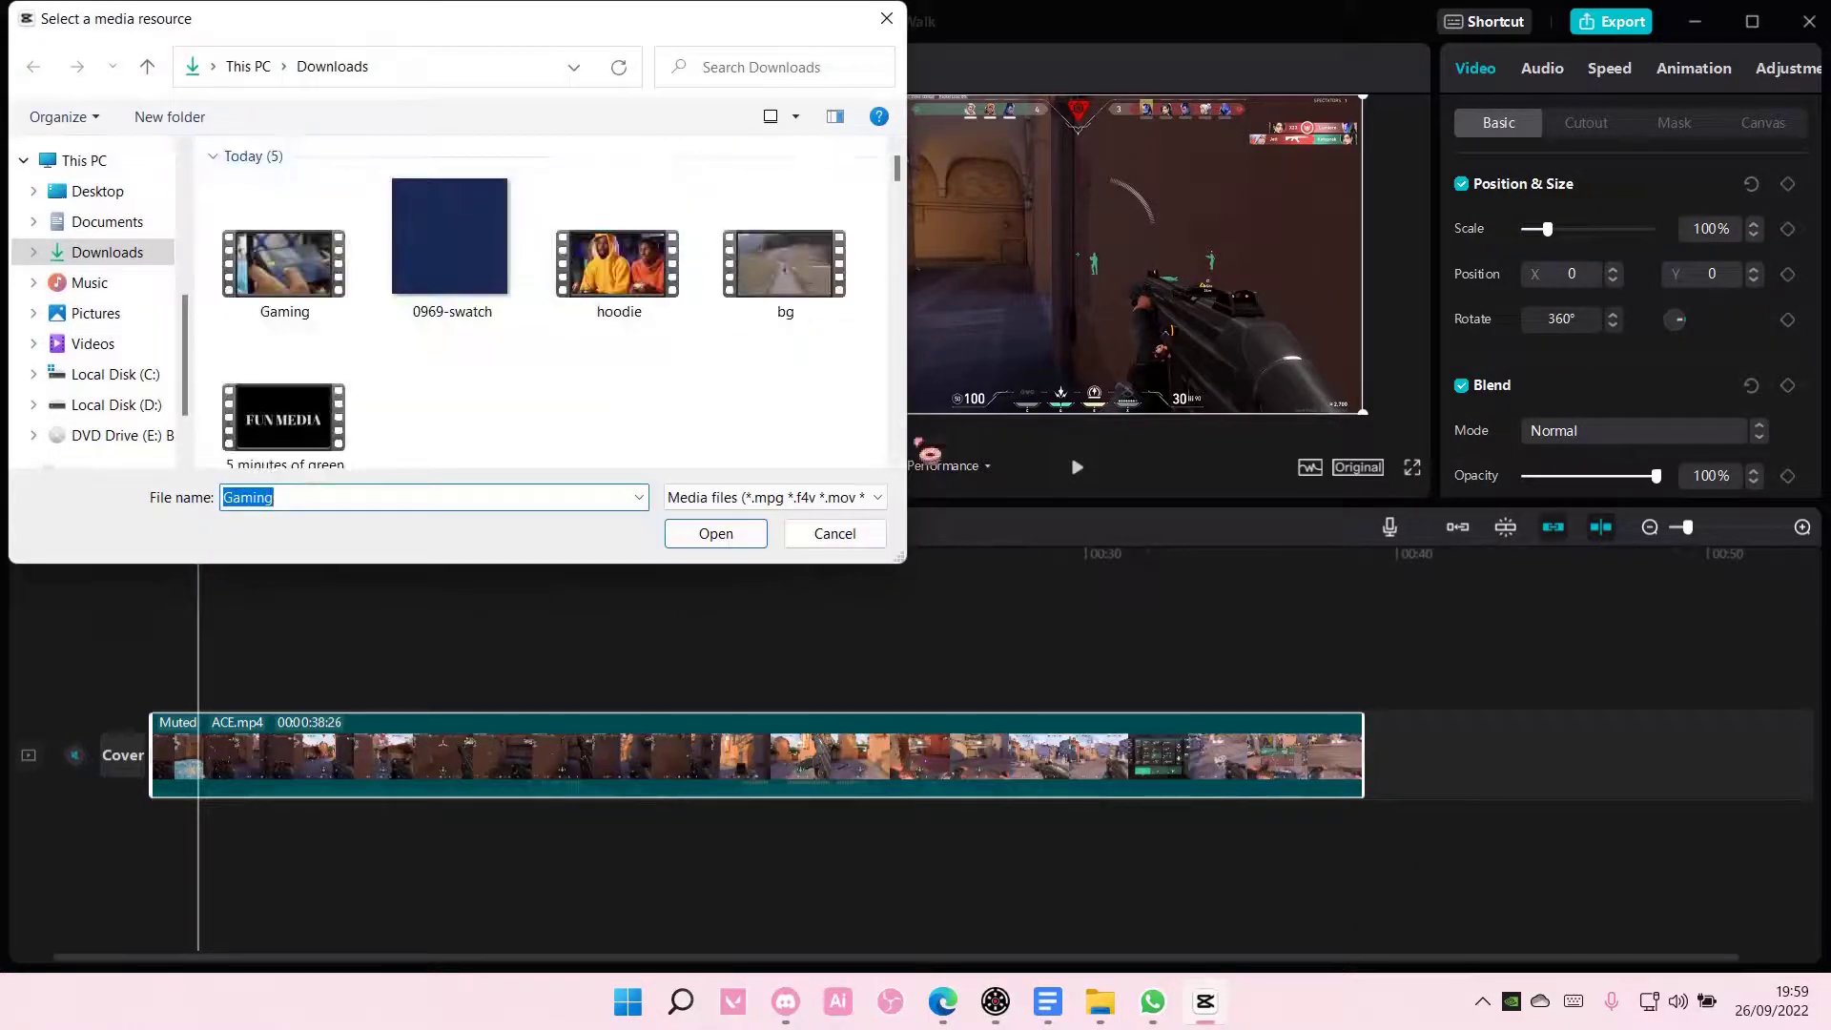
pyautogui.press('Escape')
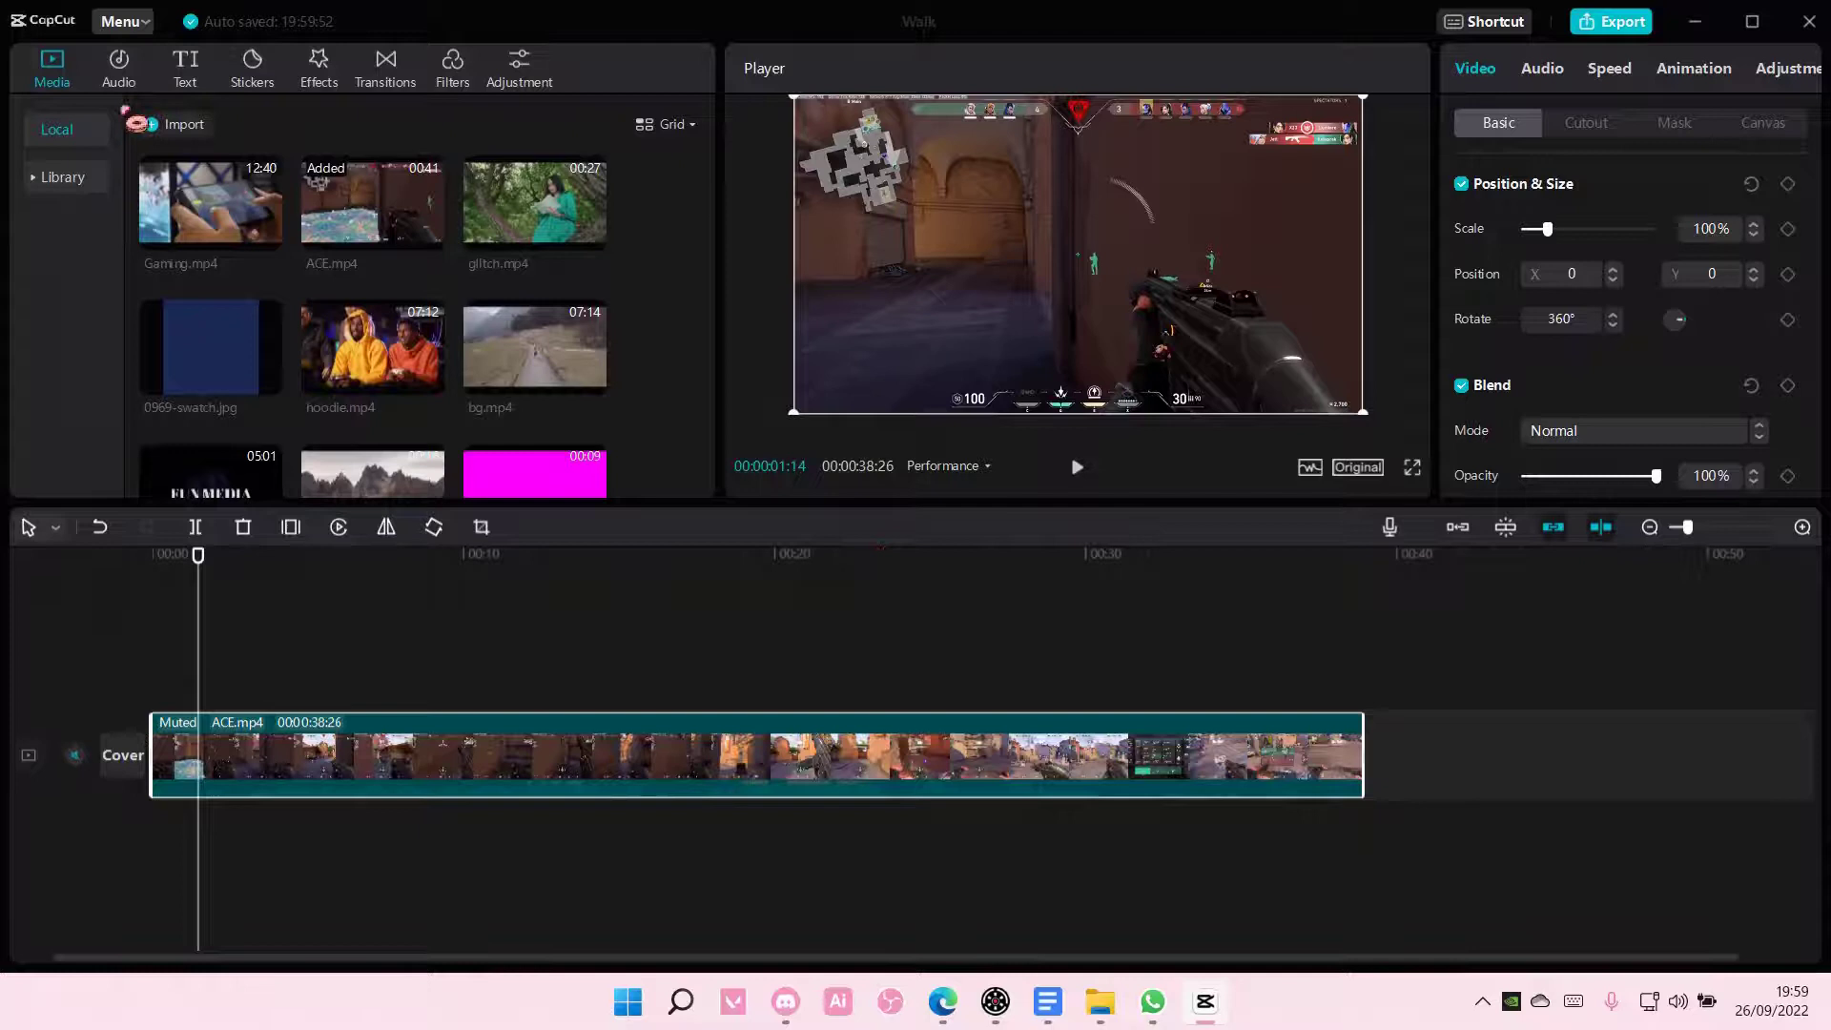
pyautogui.click(120, 84)
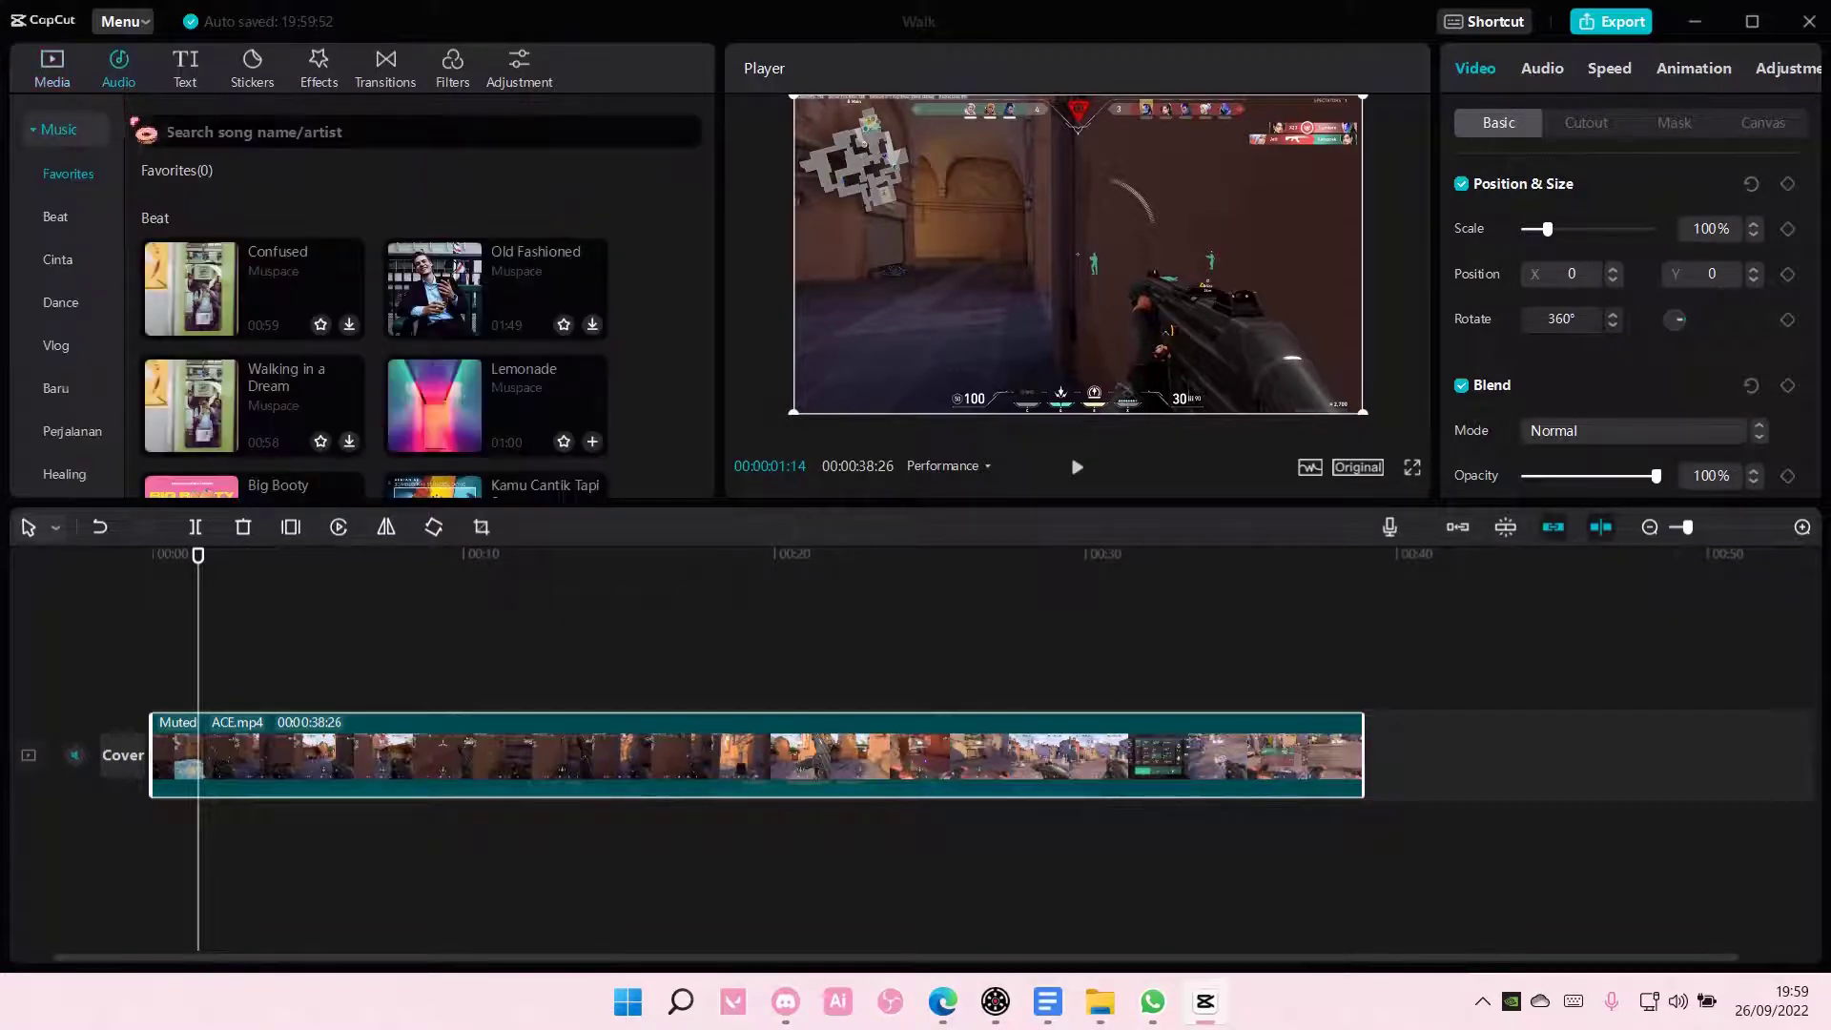
pyautogui.click(71, 86)
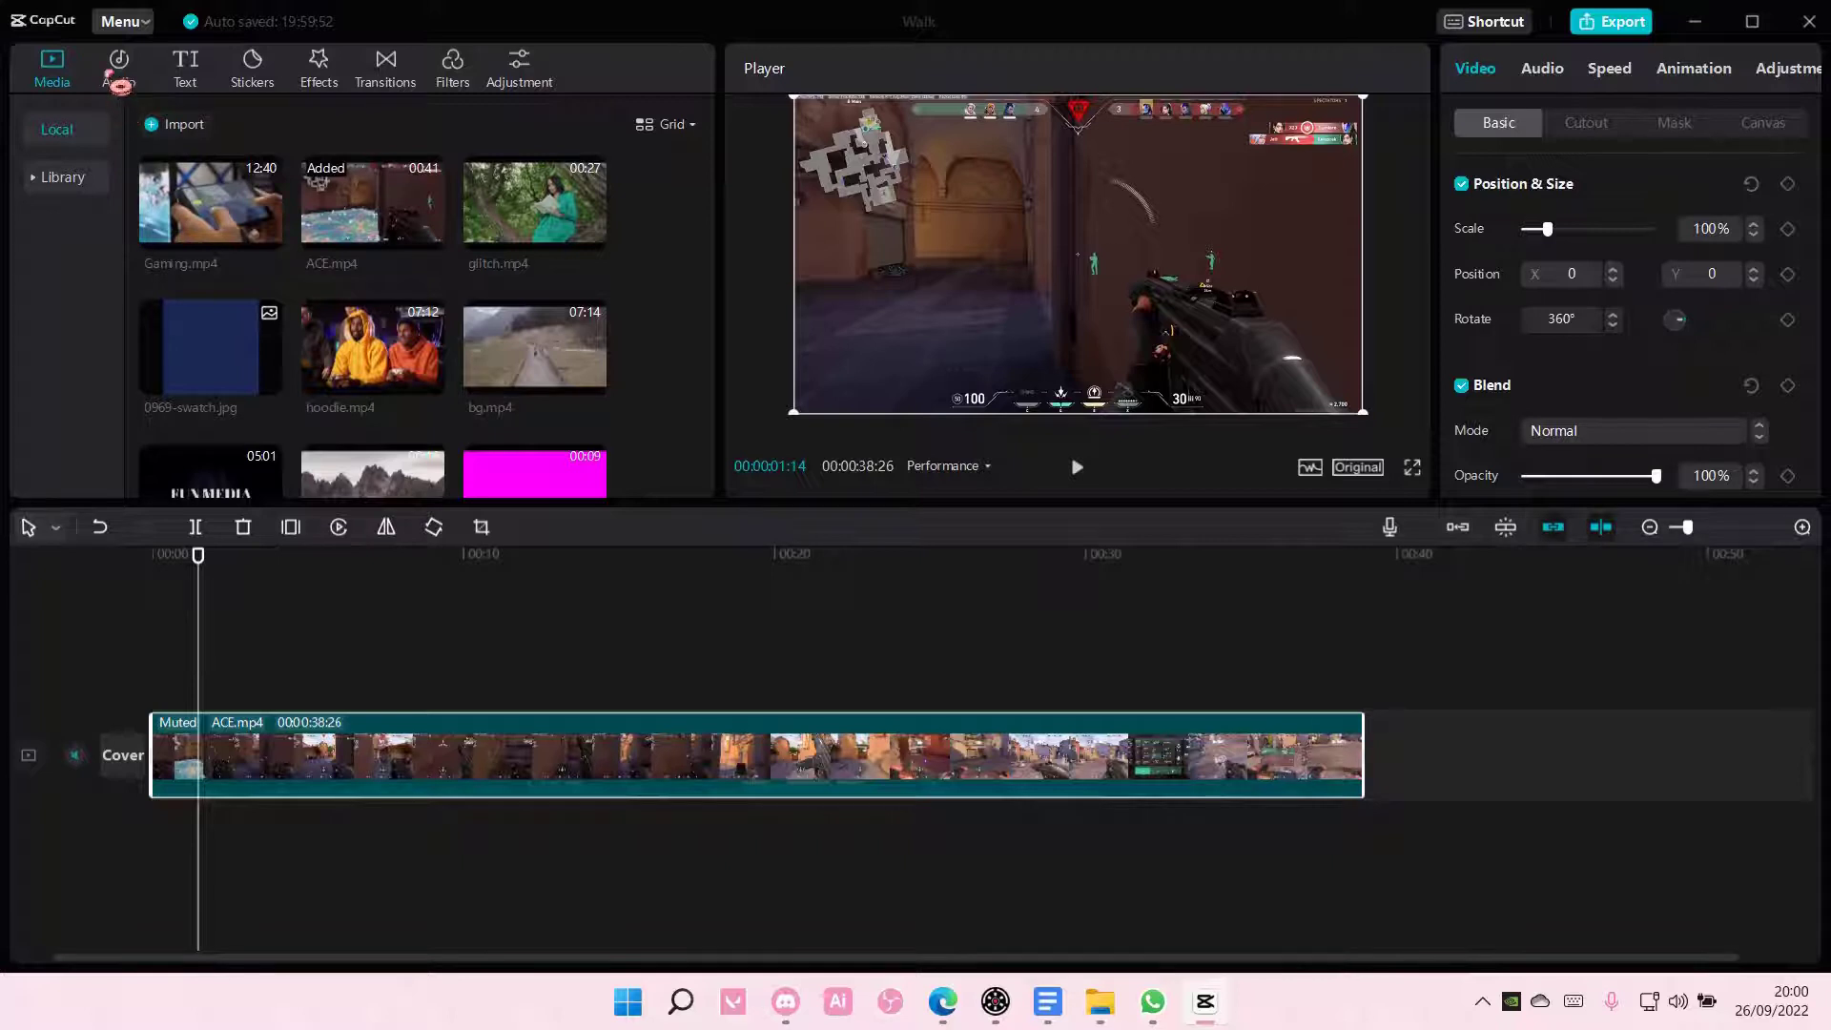
pyautogui.click(119, 82)
pyautogui.scroll(-3, 59, 465)
pyautogui.click(67, 416)
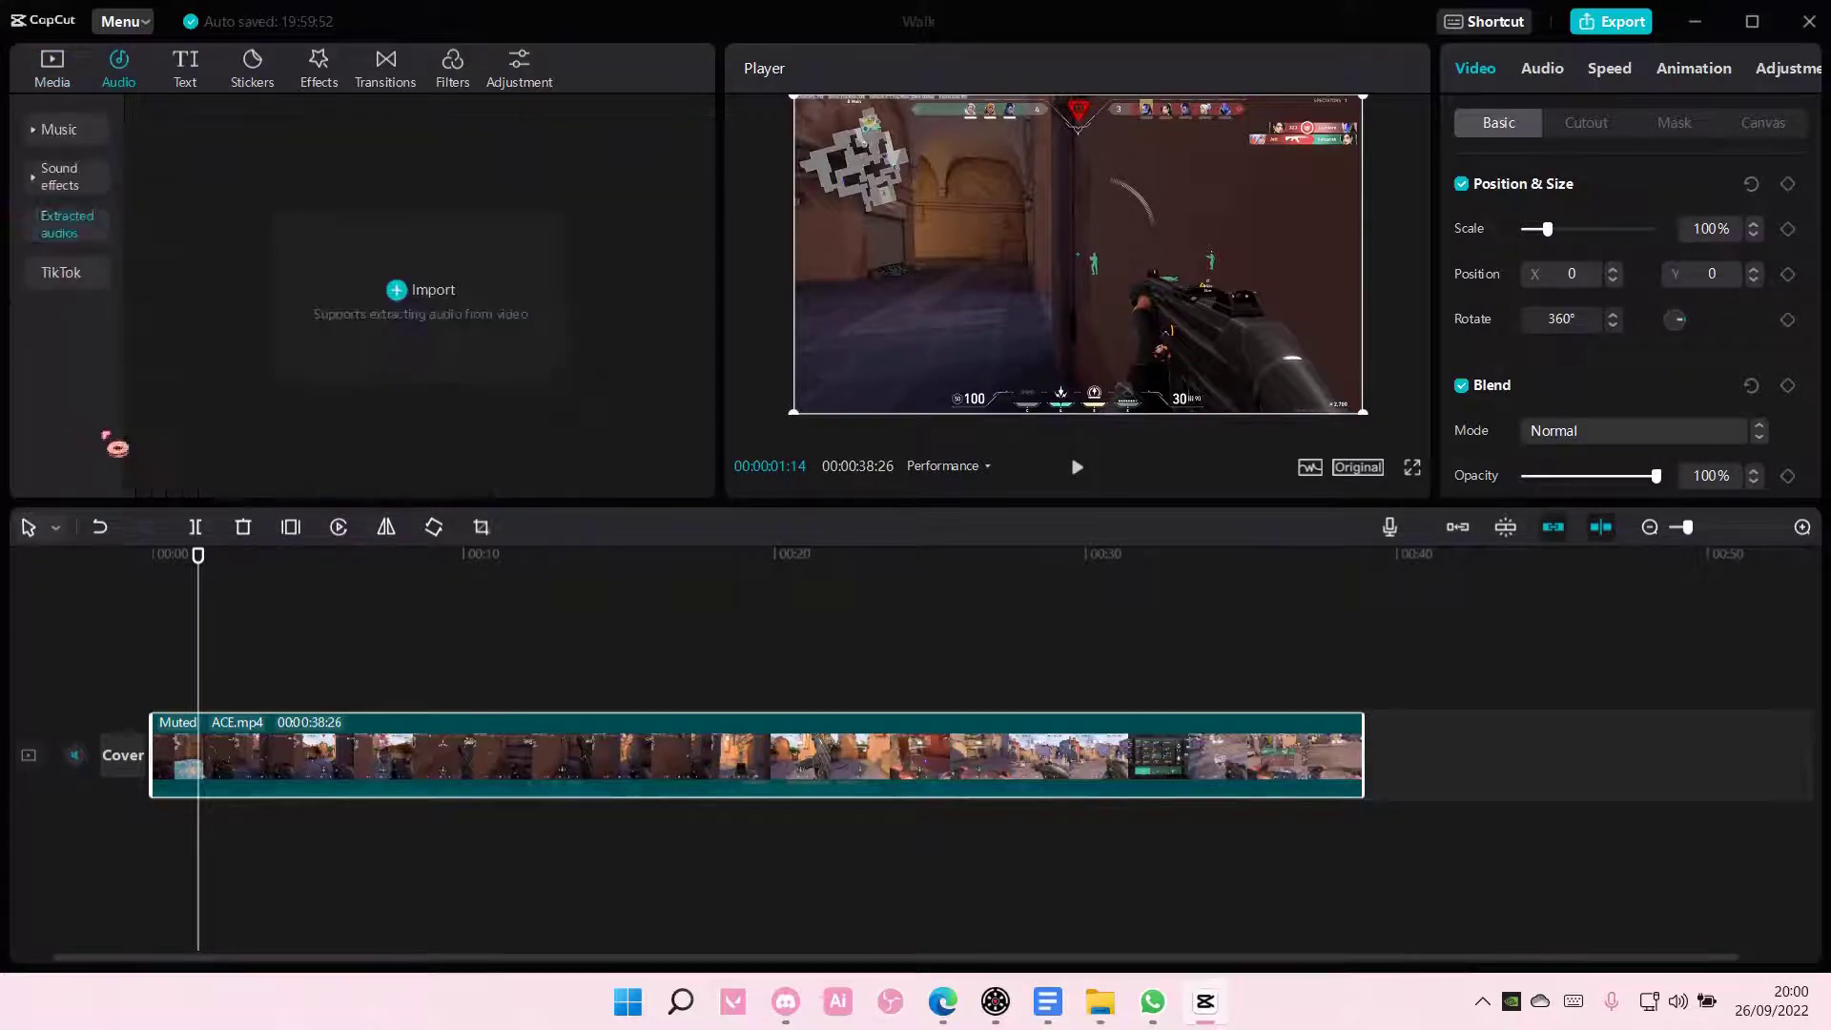
# Add a Default text title and set its font to Sudtipos - Identa Black
pyautogui.click(191, 70)
pyautogui.moveTo(189, 190)
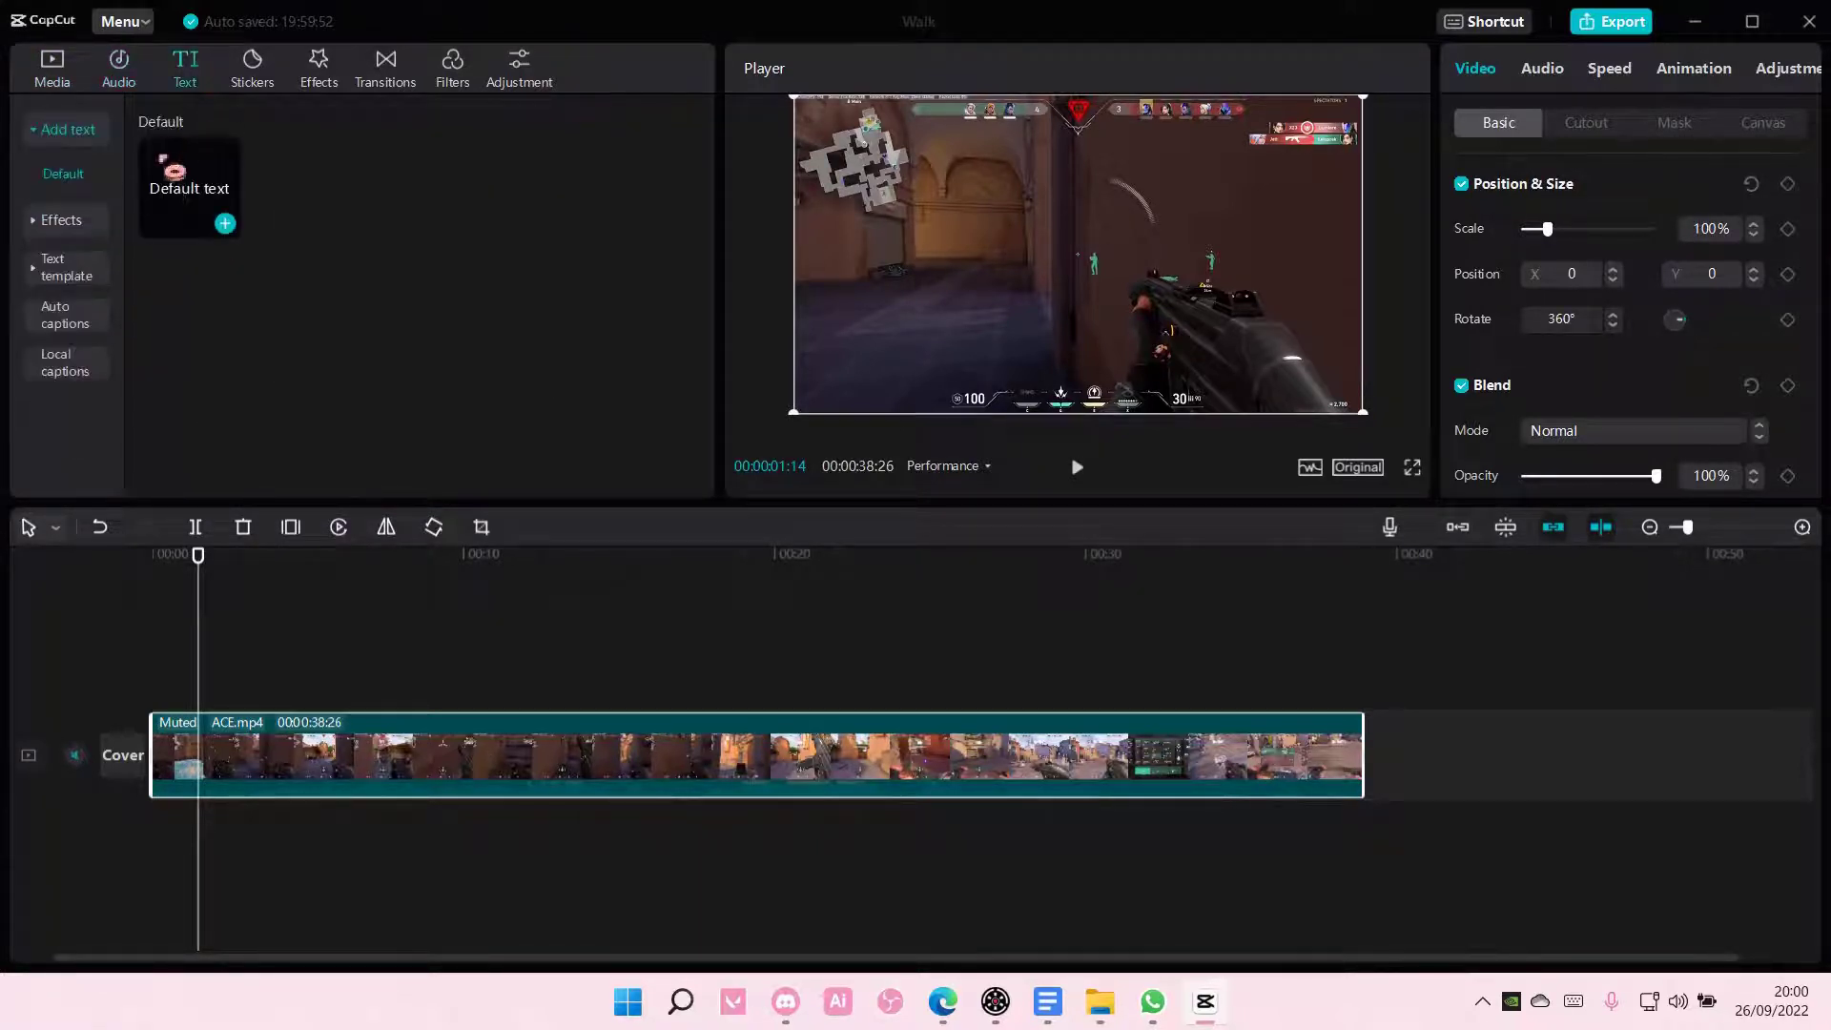
pyautogui.click(227, 226)
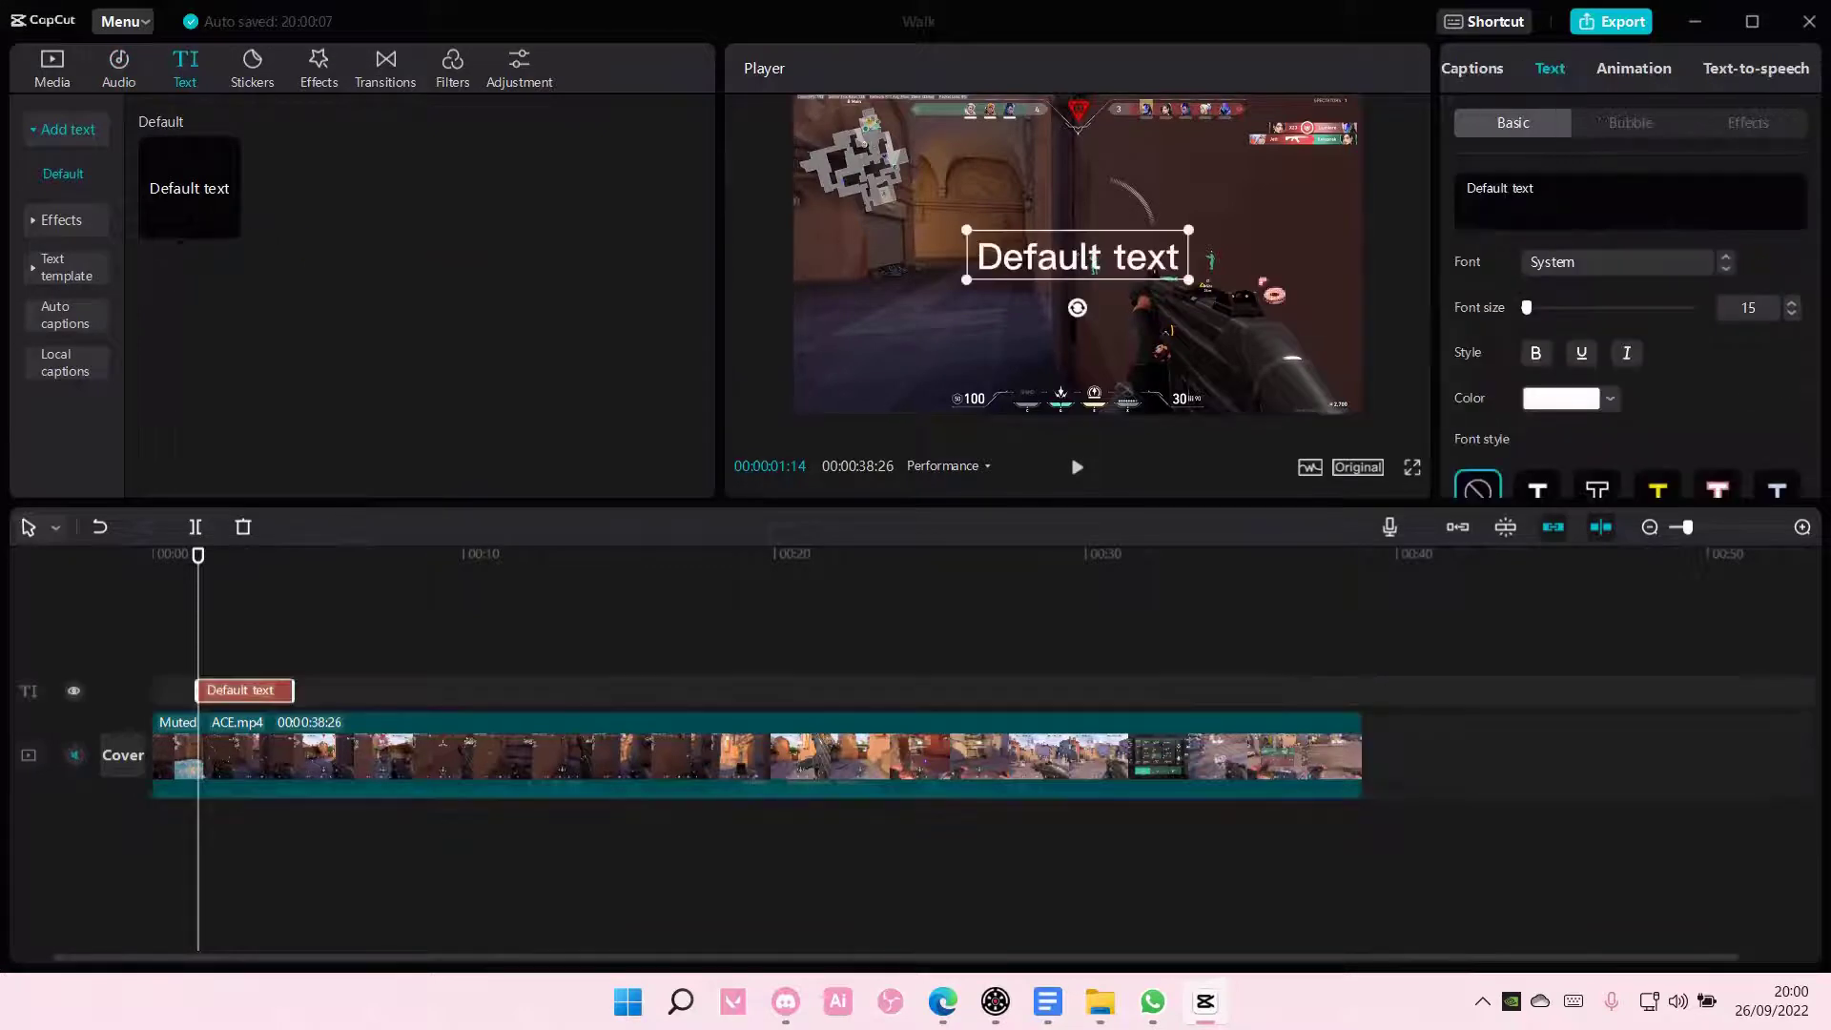
pyautogui.write('VAL')
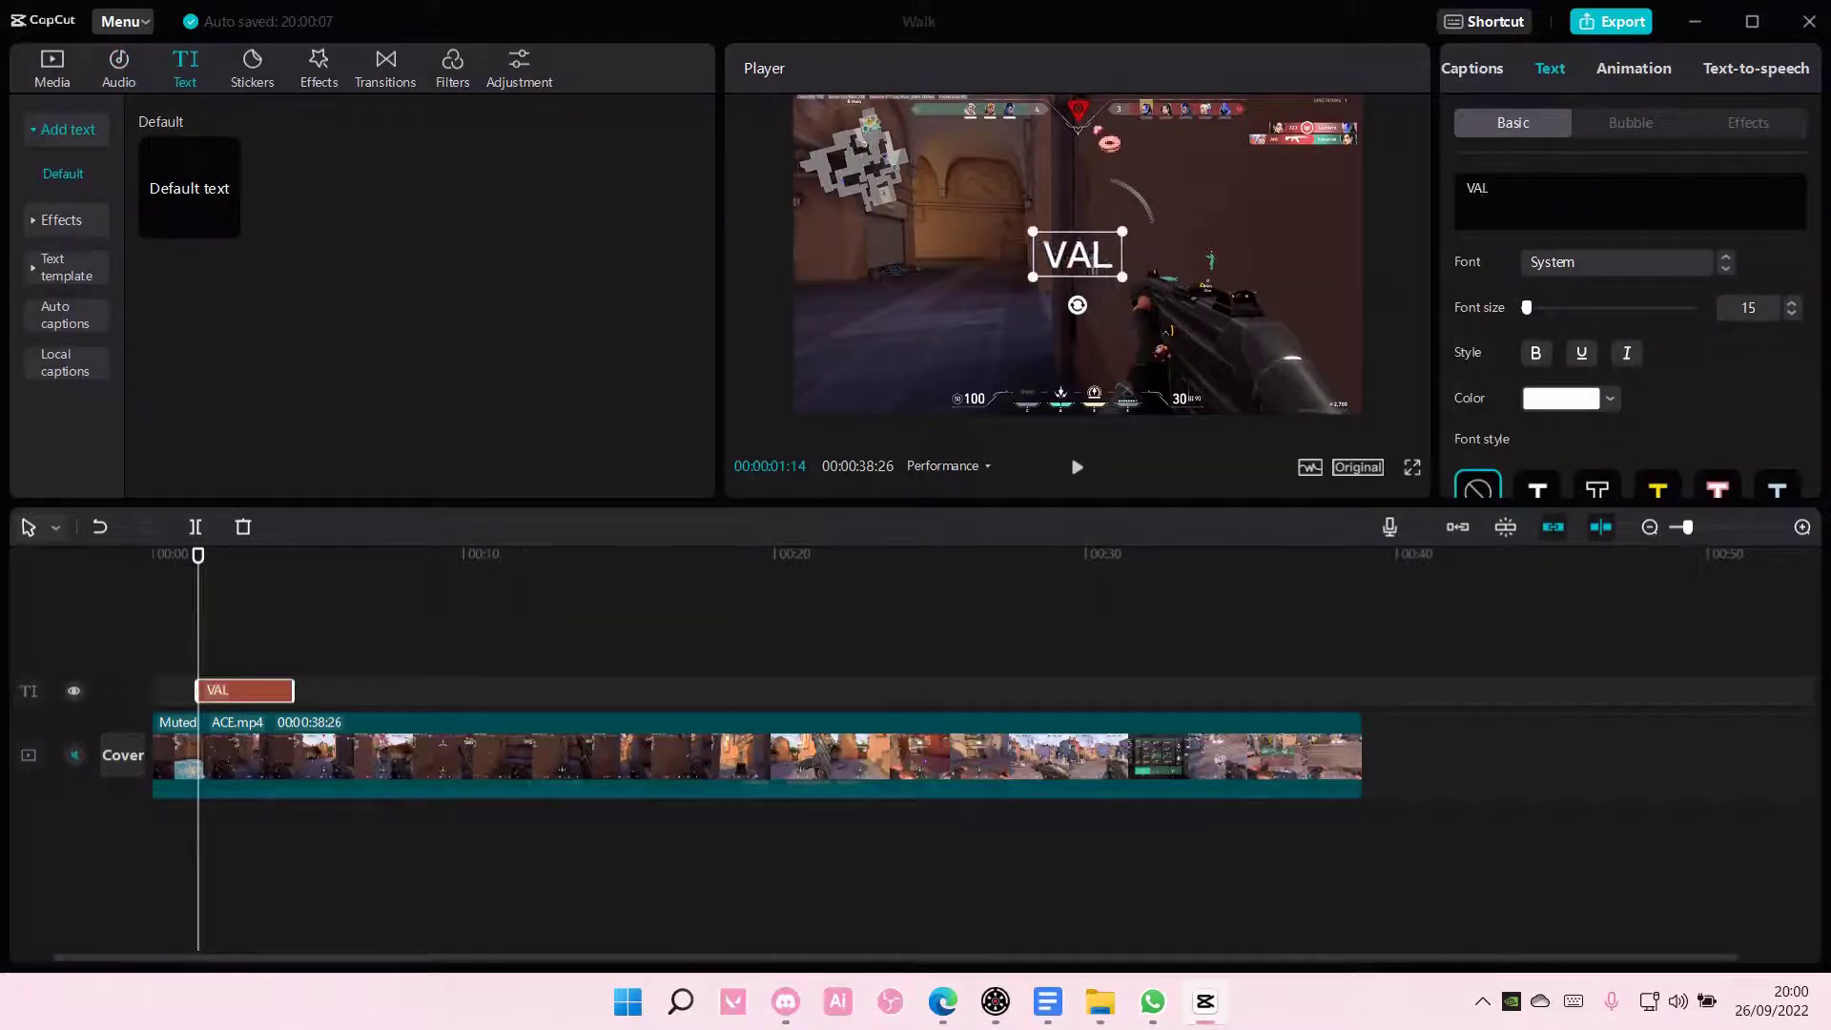
pyautogui.write('ORANT')
pyautogui.click(1649, 273)
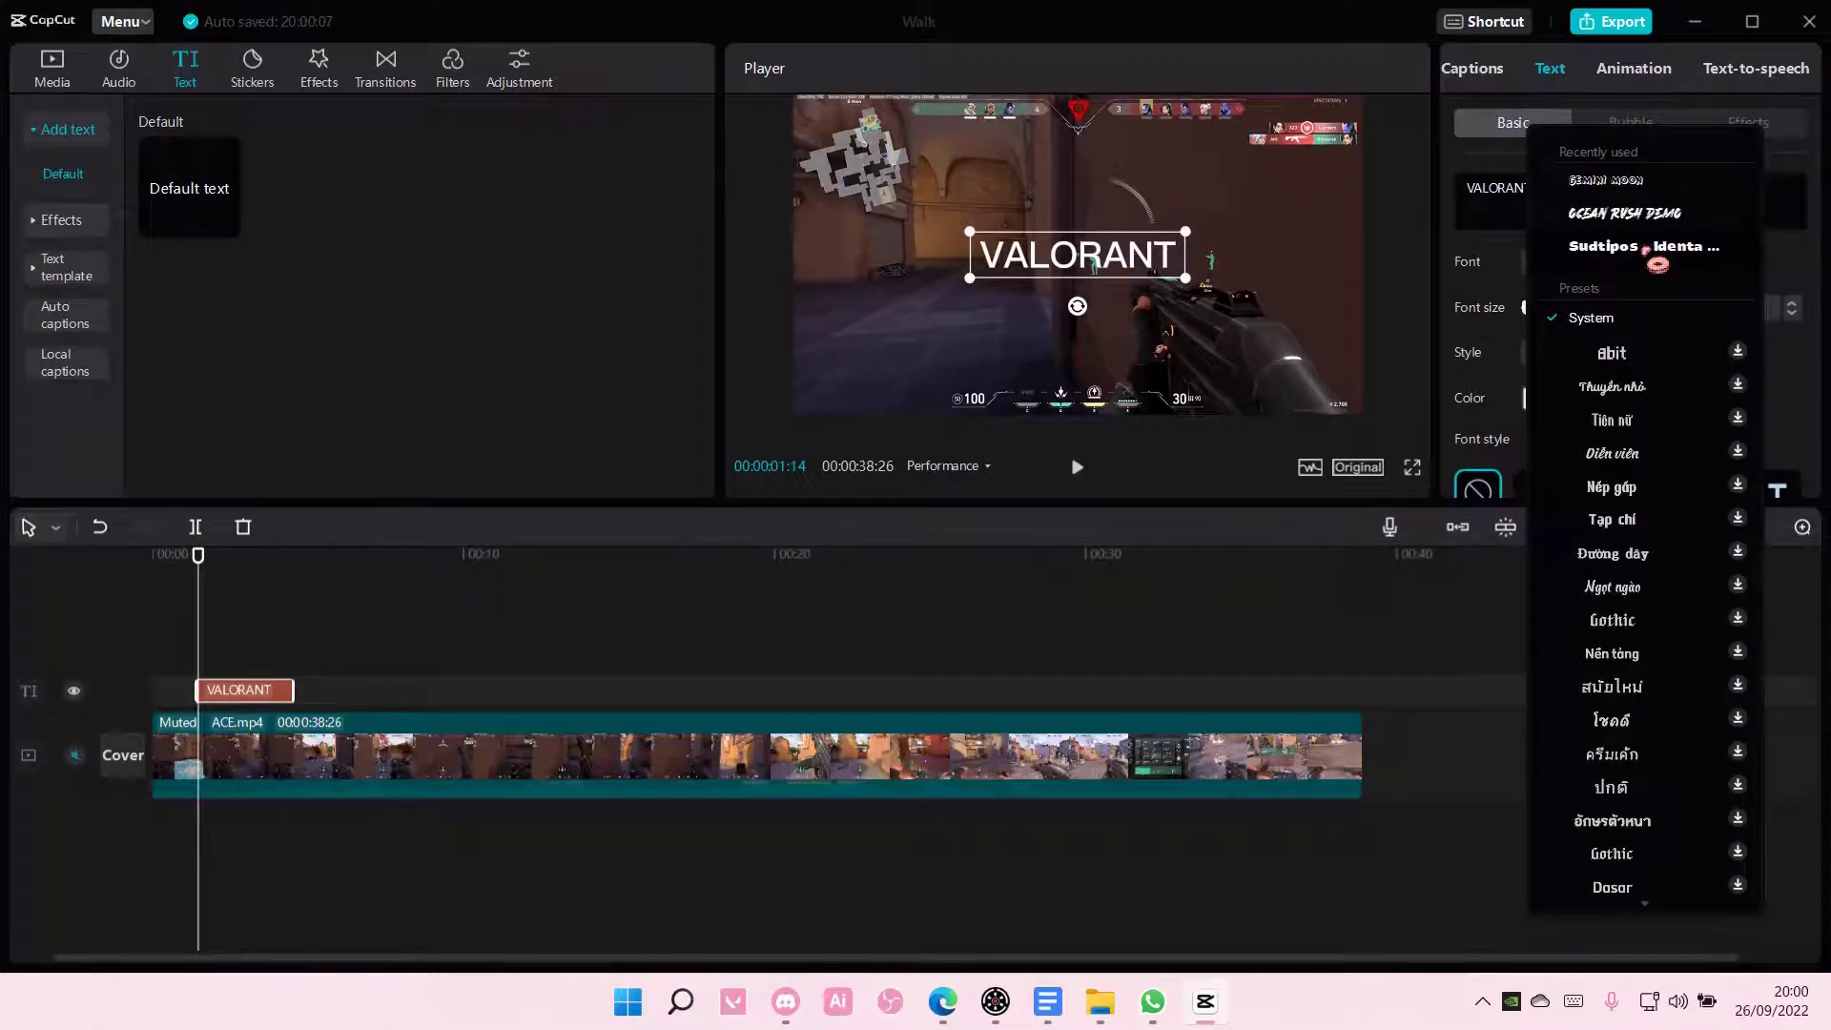
pyautogui.click(1657, 254)
# Set the title to font size 30, toggle italic off again, and revert blue back to white
pyautogui.moveTo(1541, 313); pyautogui.dragTo(1550, 314)
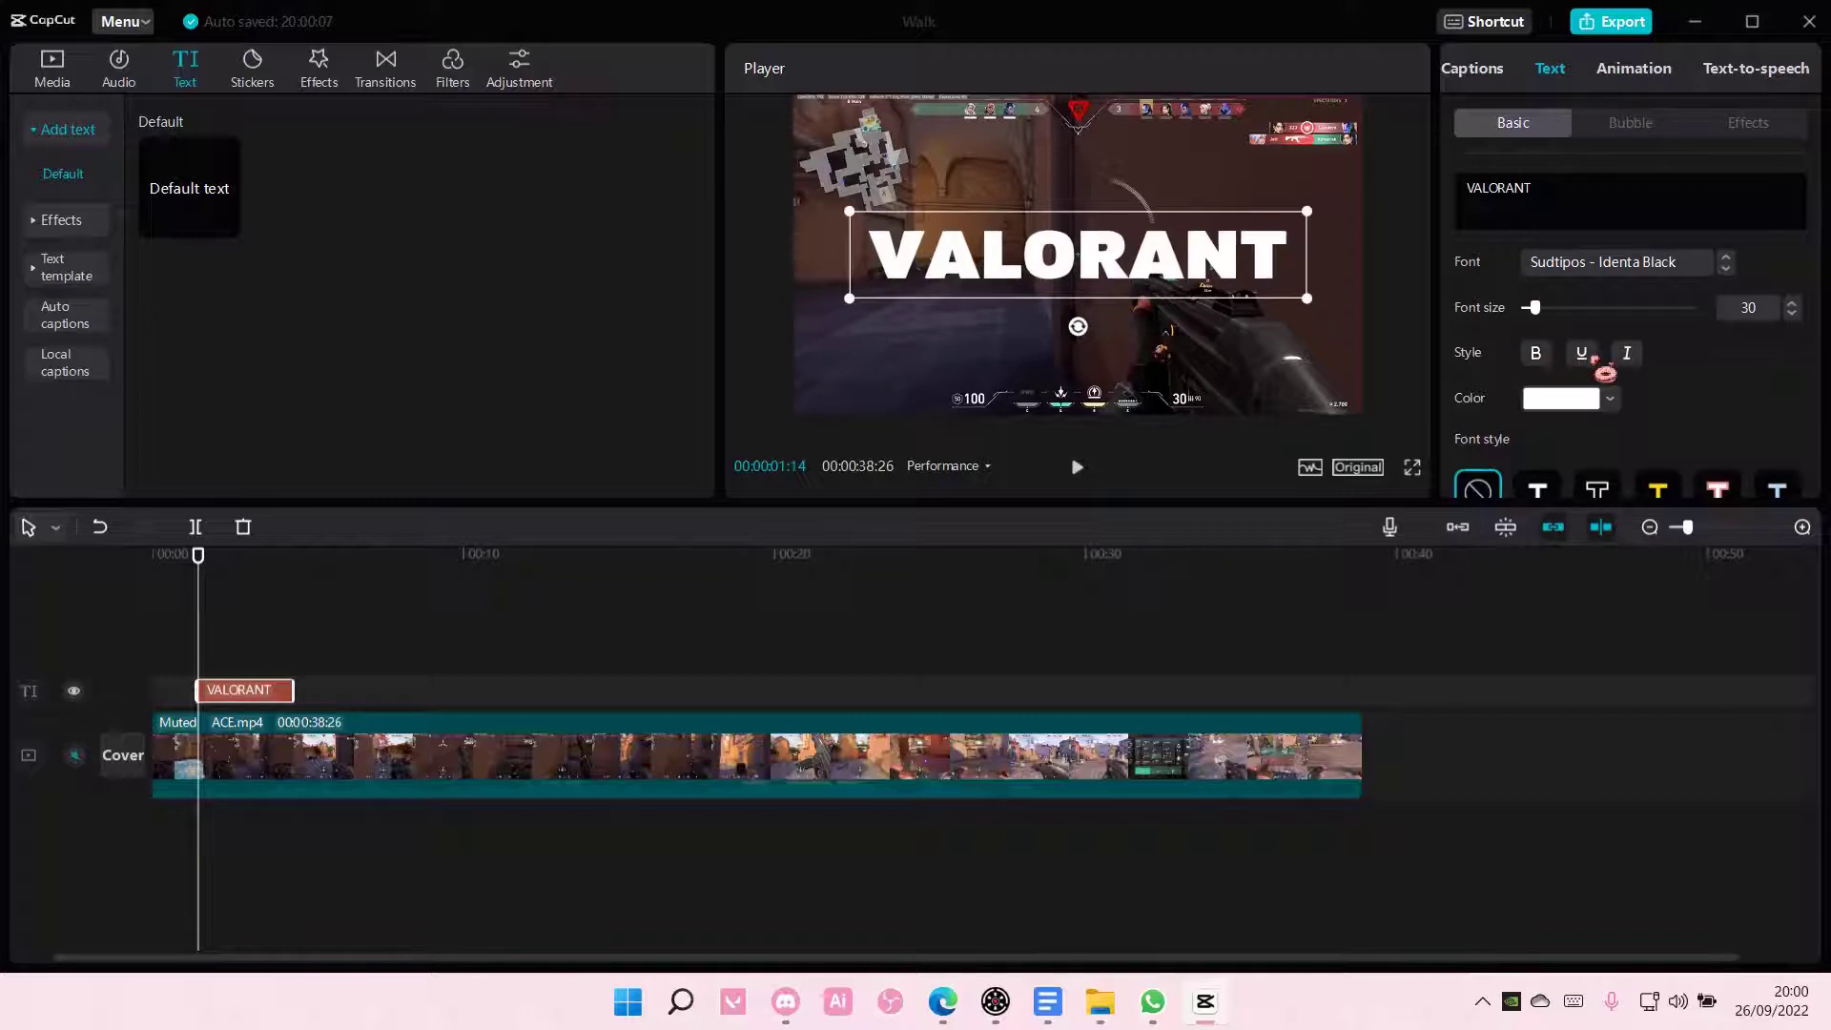
pyautogui.click(1540, 355)
pyautogui.click(1626, 355)
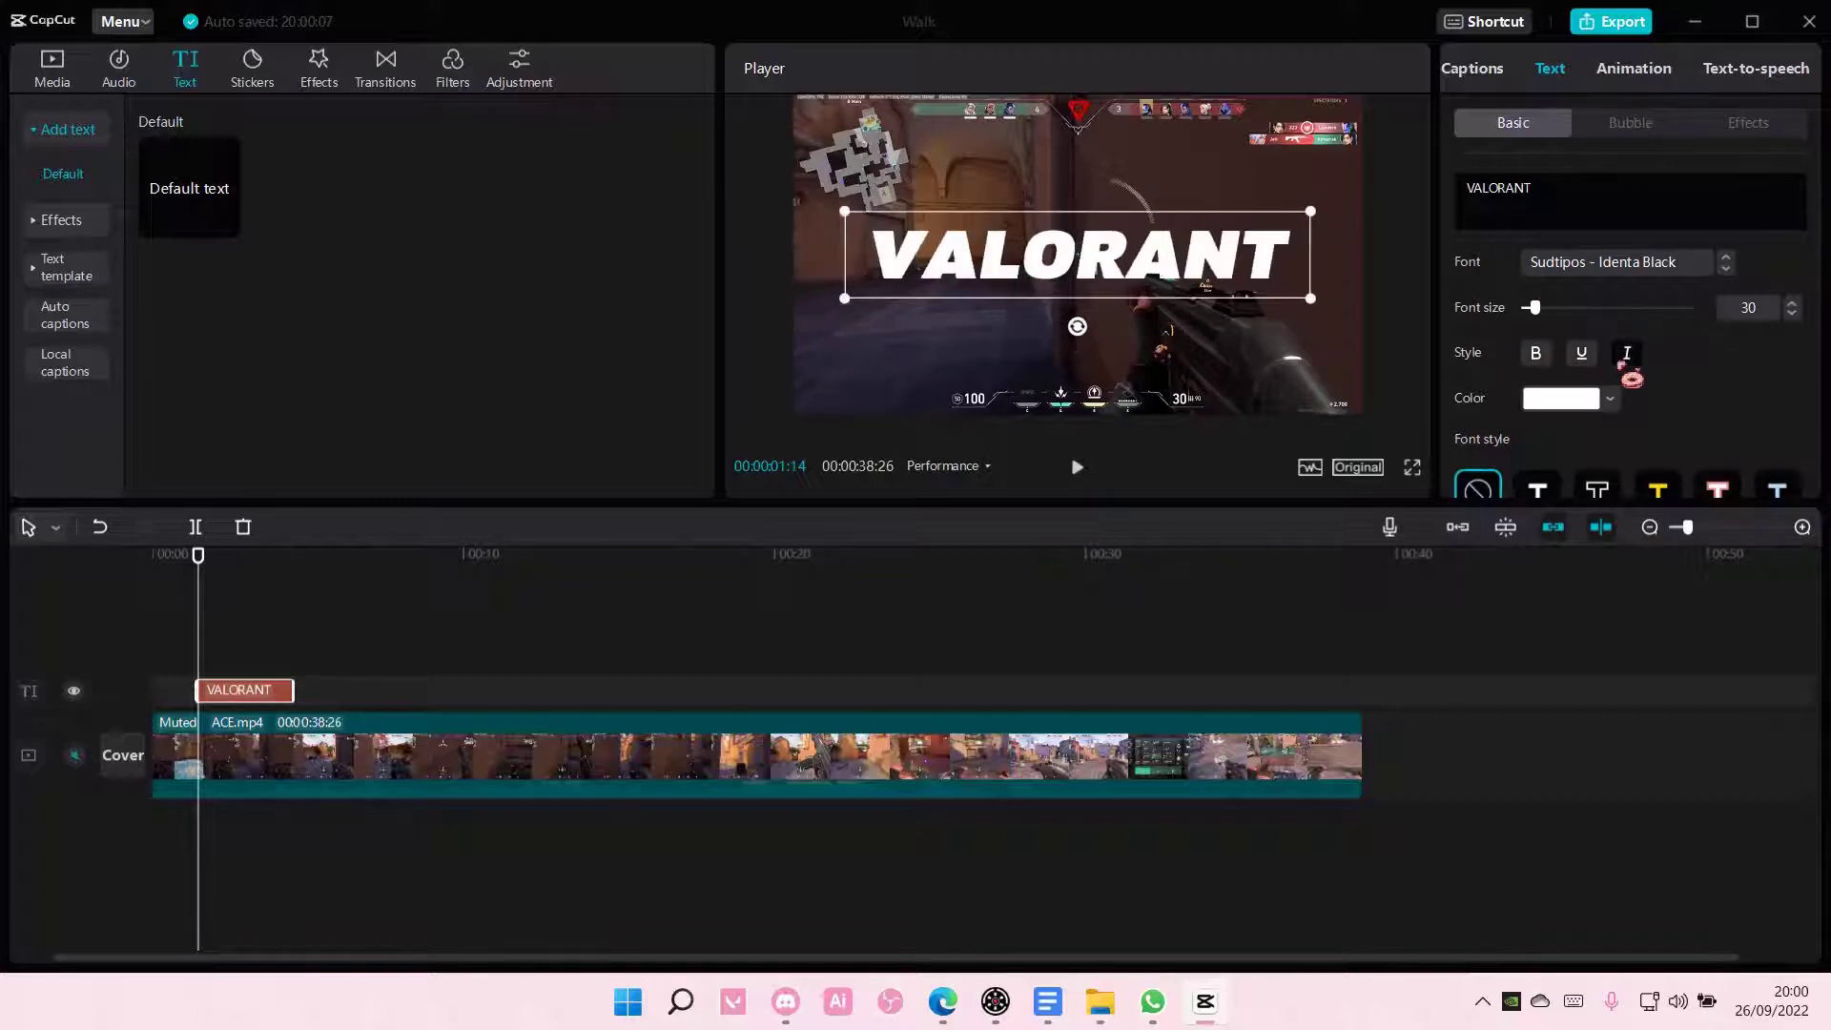
pyautogui.click(1627, 358)
pyautogui.click(1612, 401)
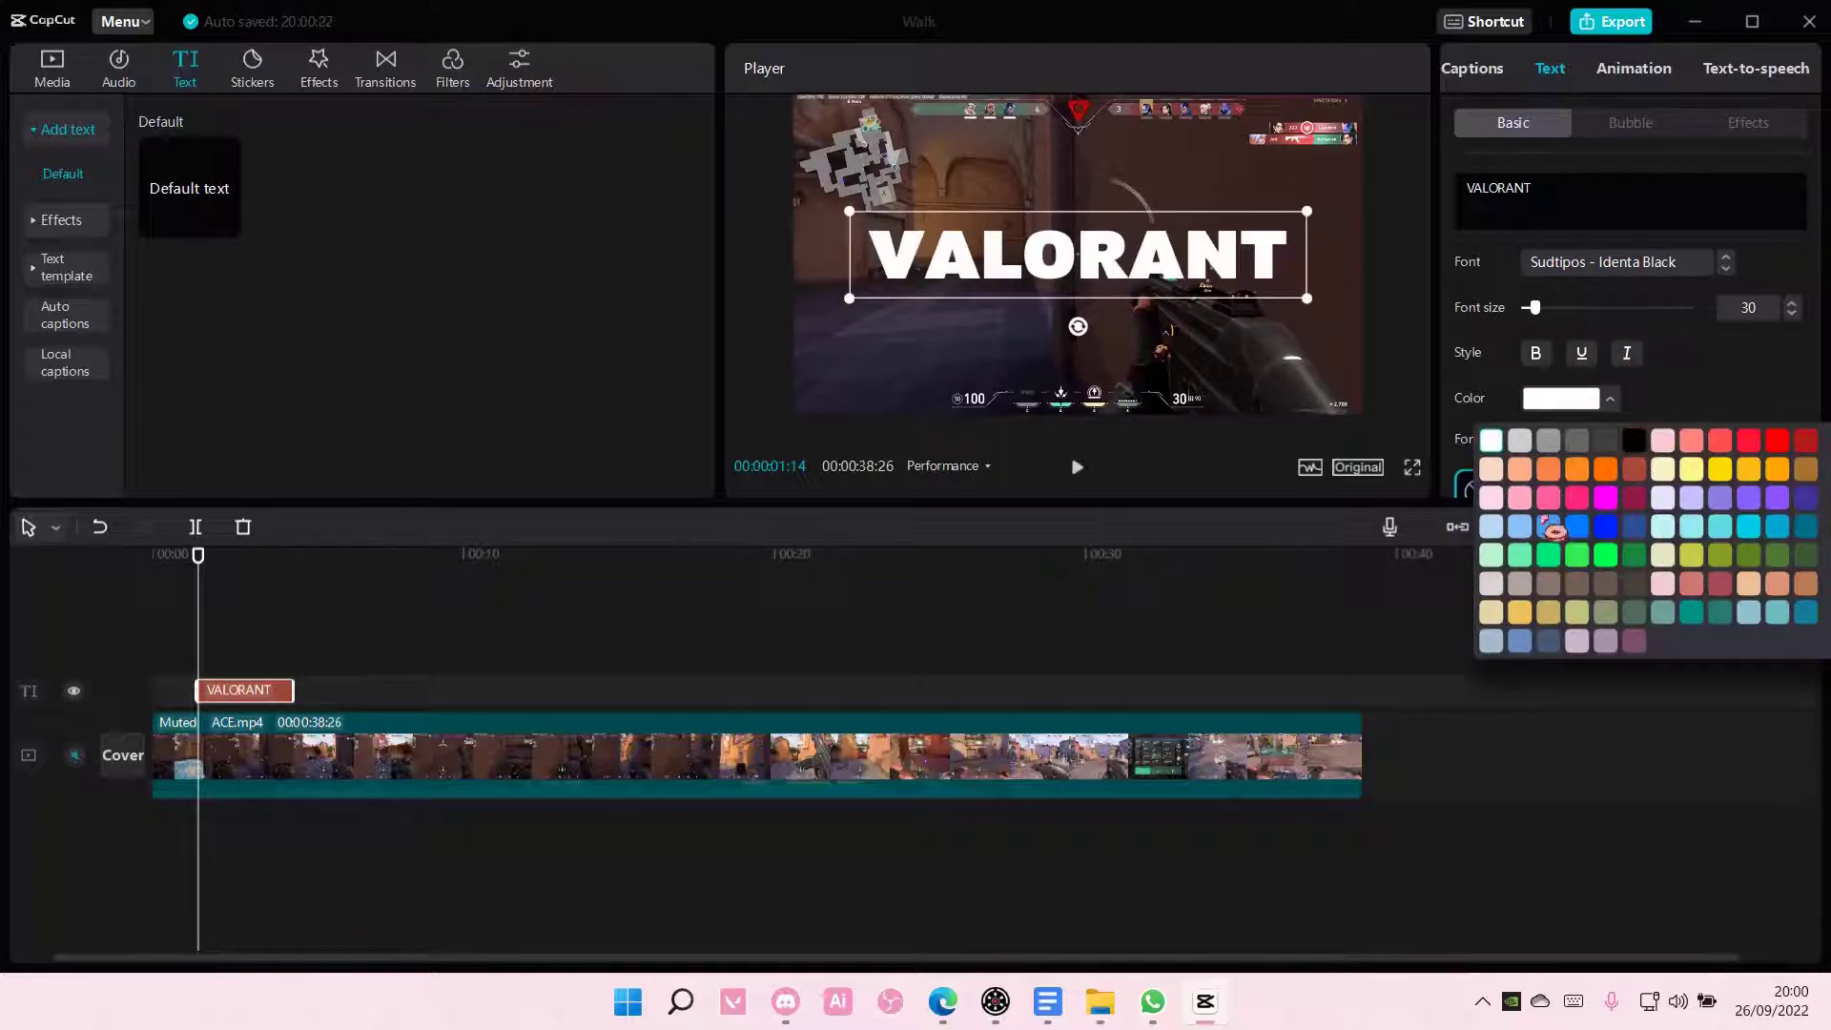
pyautogui.click(1574, 534)
pyautogui.scroll(-1, 1669, 379)
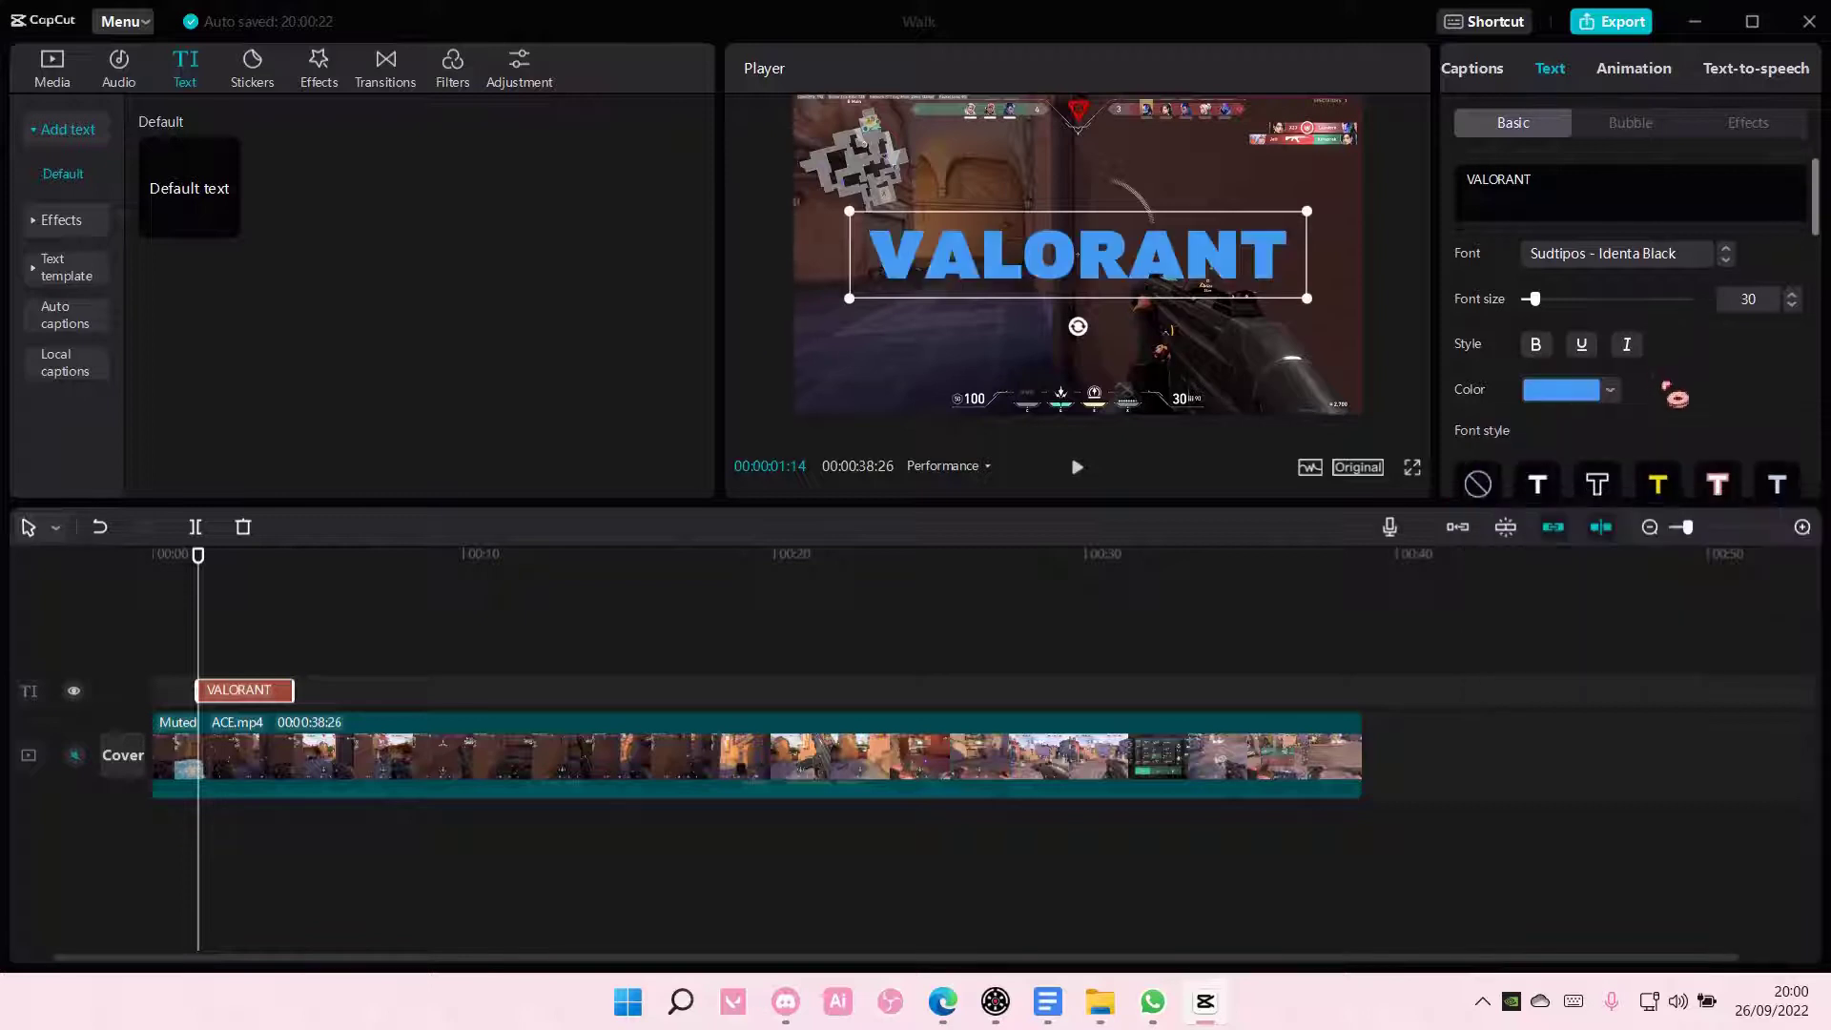
pyautogui.scroll(-5, 1674, 383)
pyautogui.scroll(5, 1676, 388)
pyautogui.scroll(-1, 1676, 390)
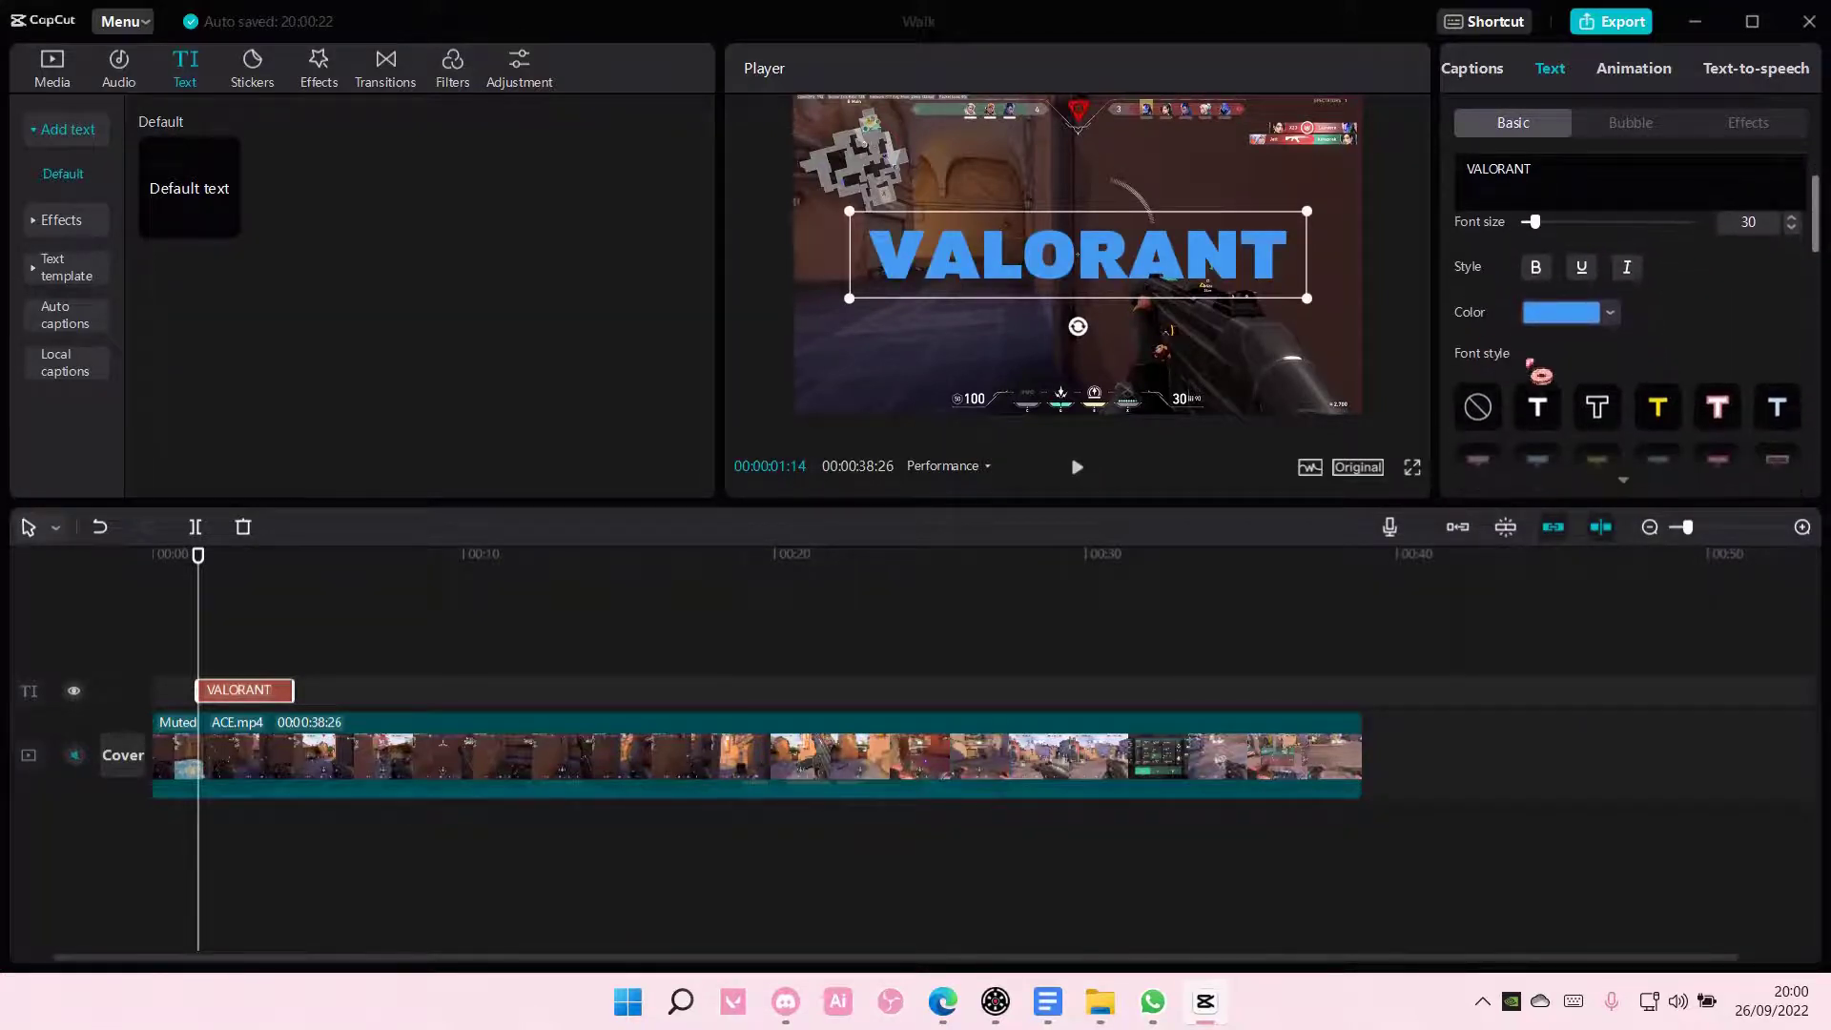
pyautogui.hotkey('ctrl', 'z')
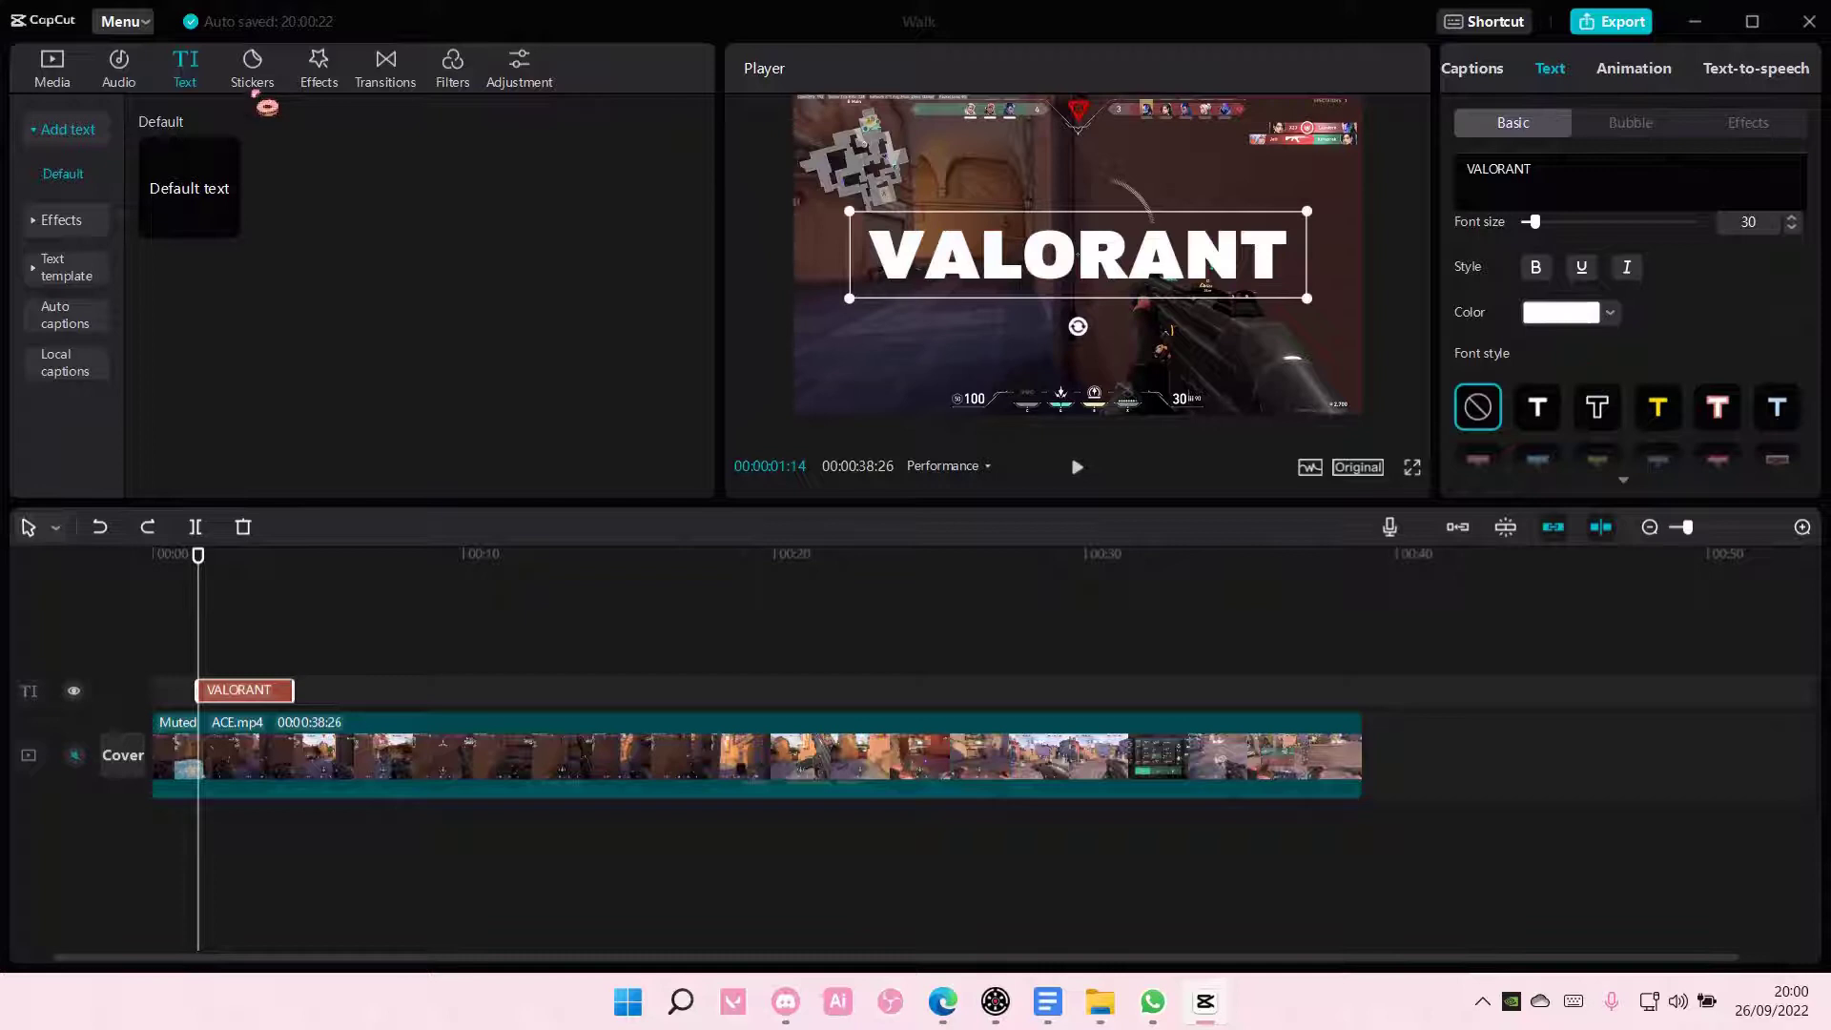
# Preview the Mirror, Rippling and Color edge video effects on the clip
pyautogui.click(264, 101)
pyautogui.click(319, 96)
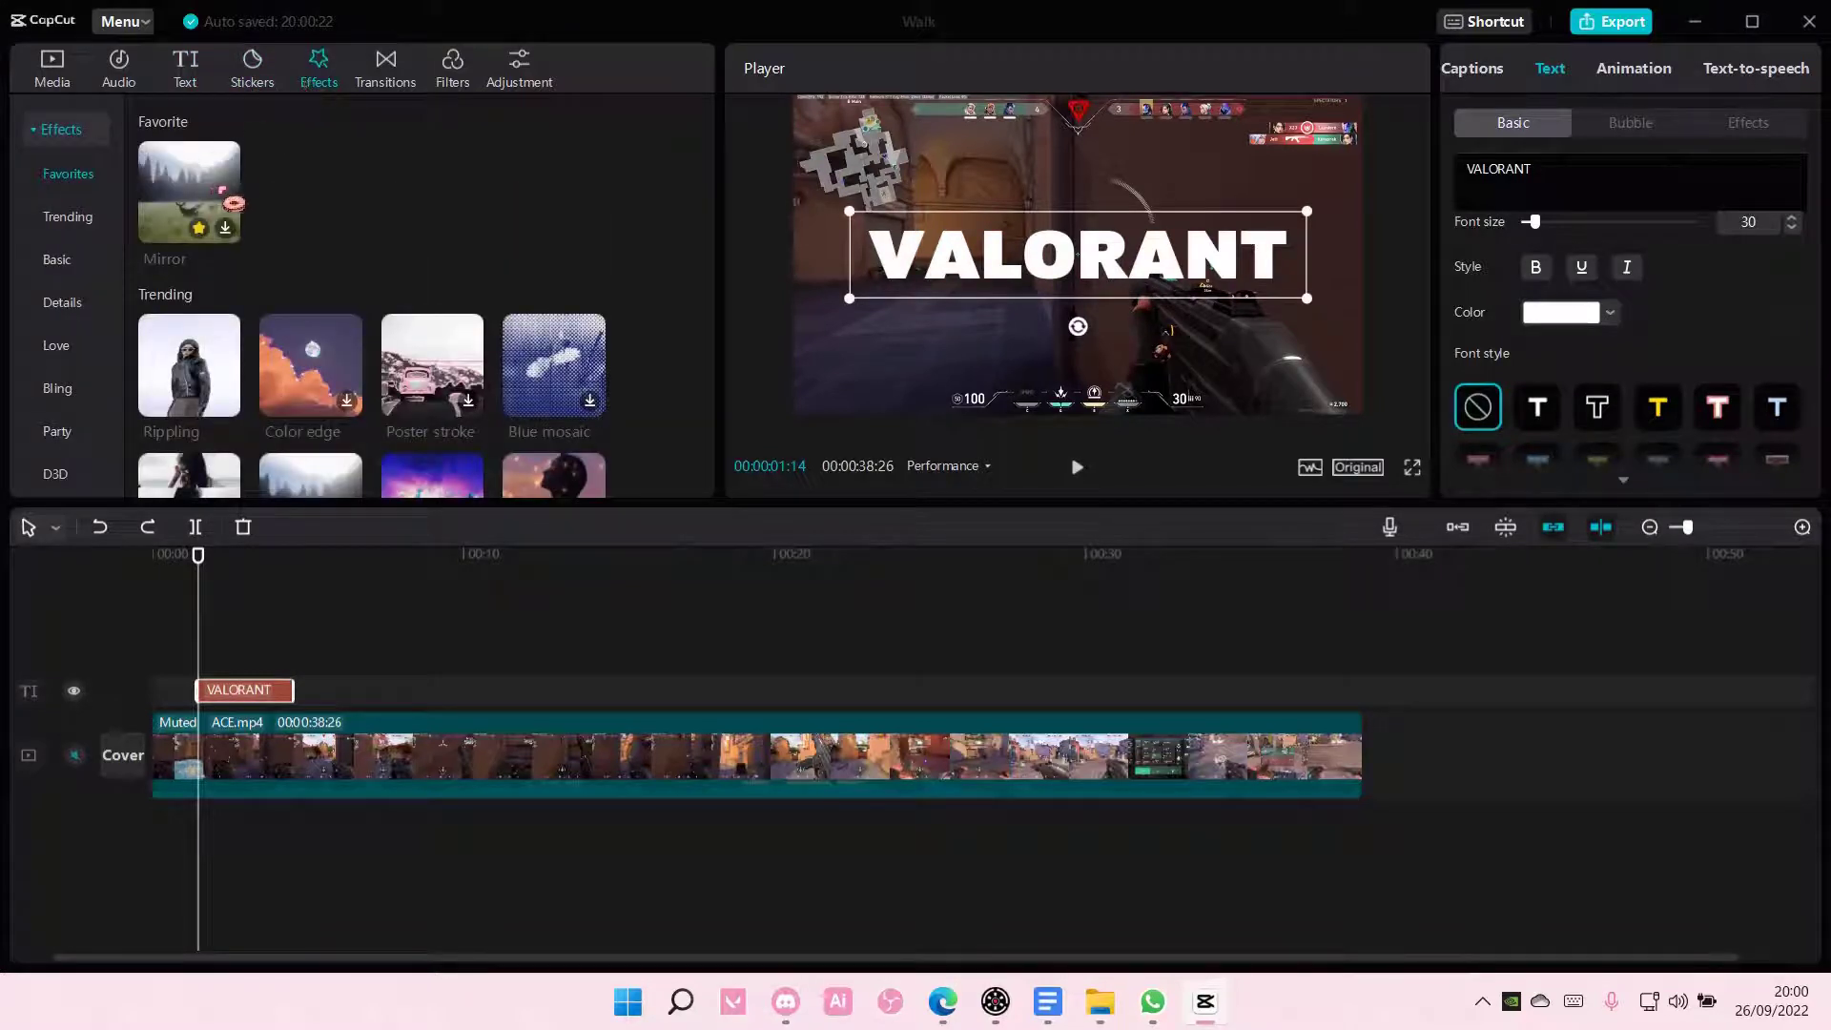
pyautogui.click(229, 233)
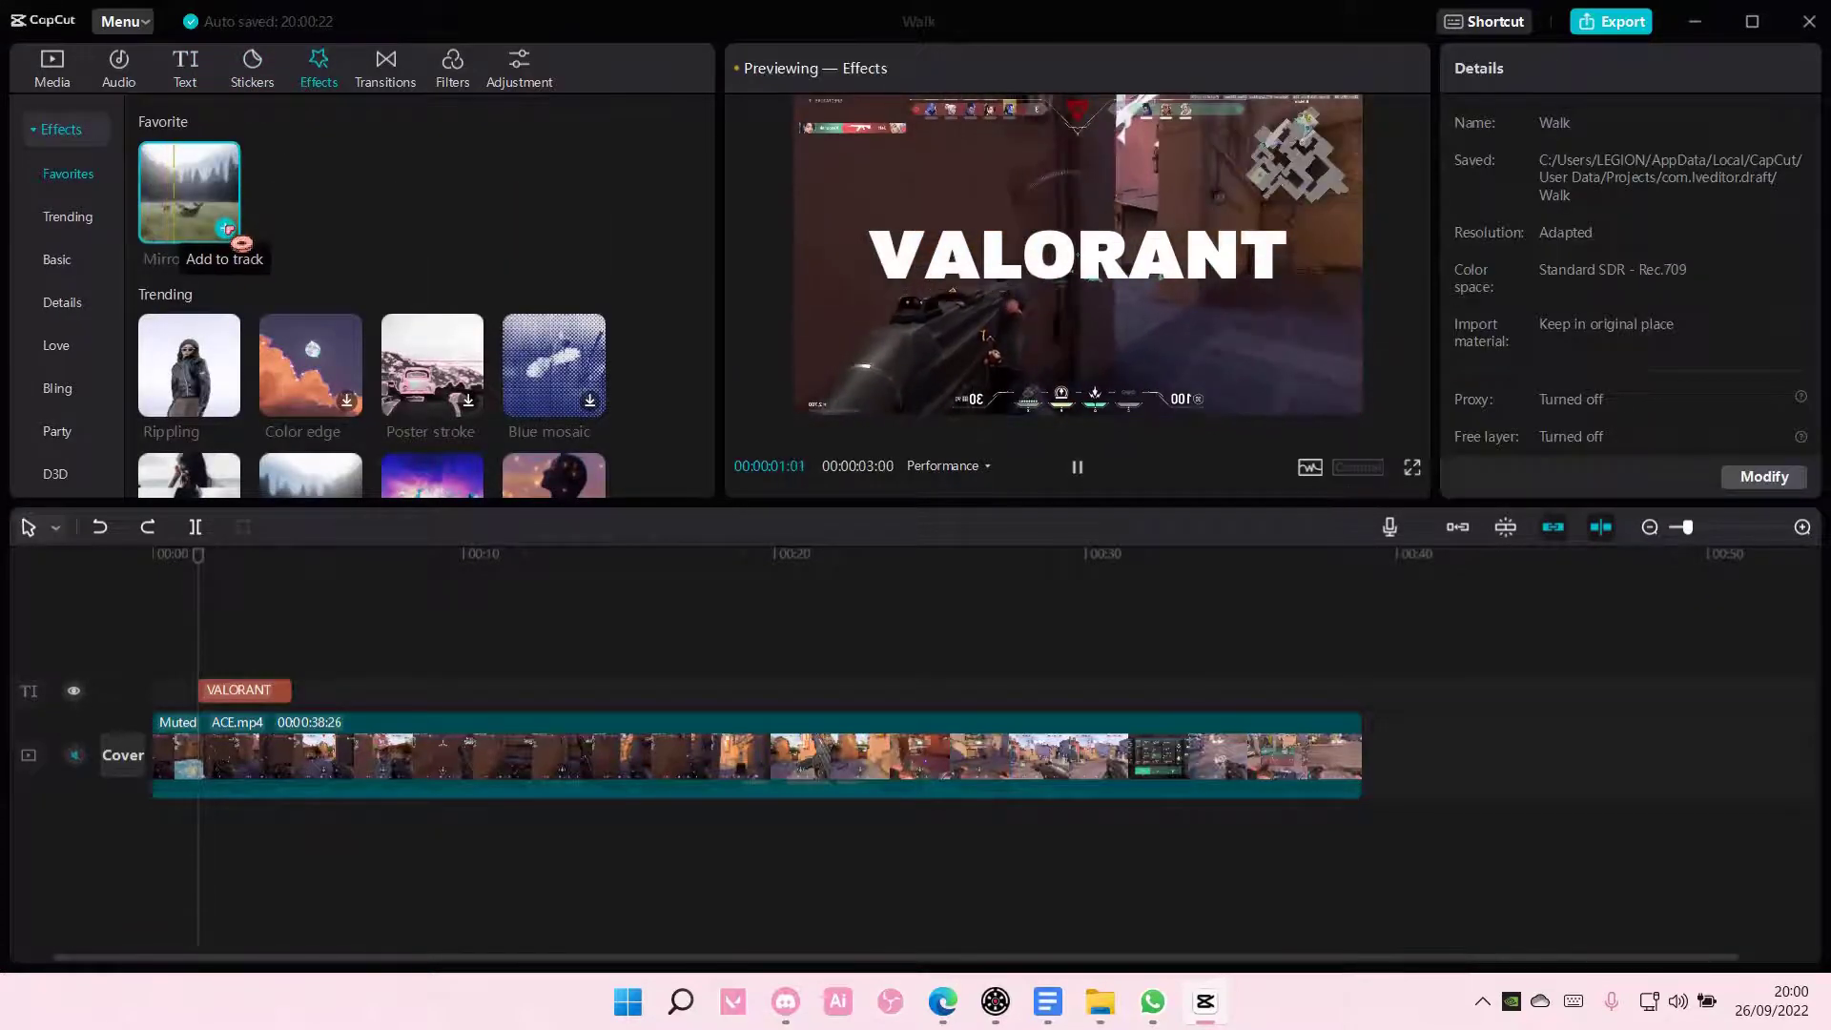
pyautogui.click(215, 372)
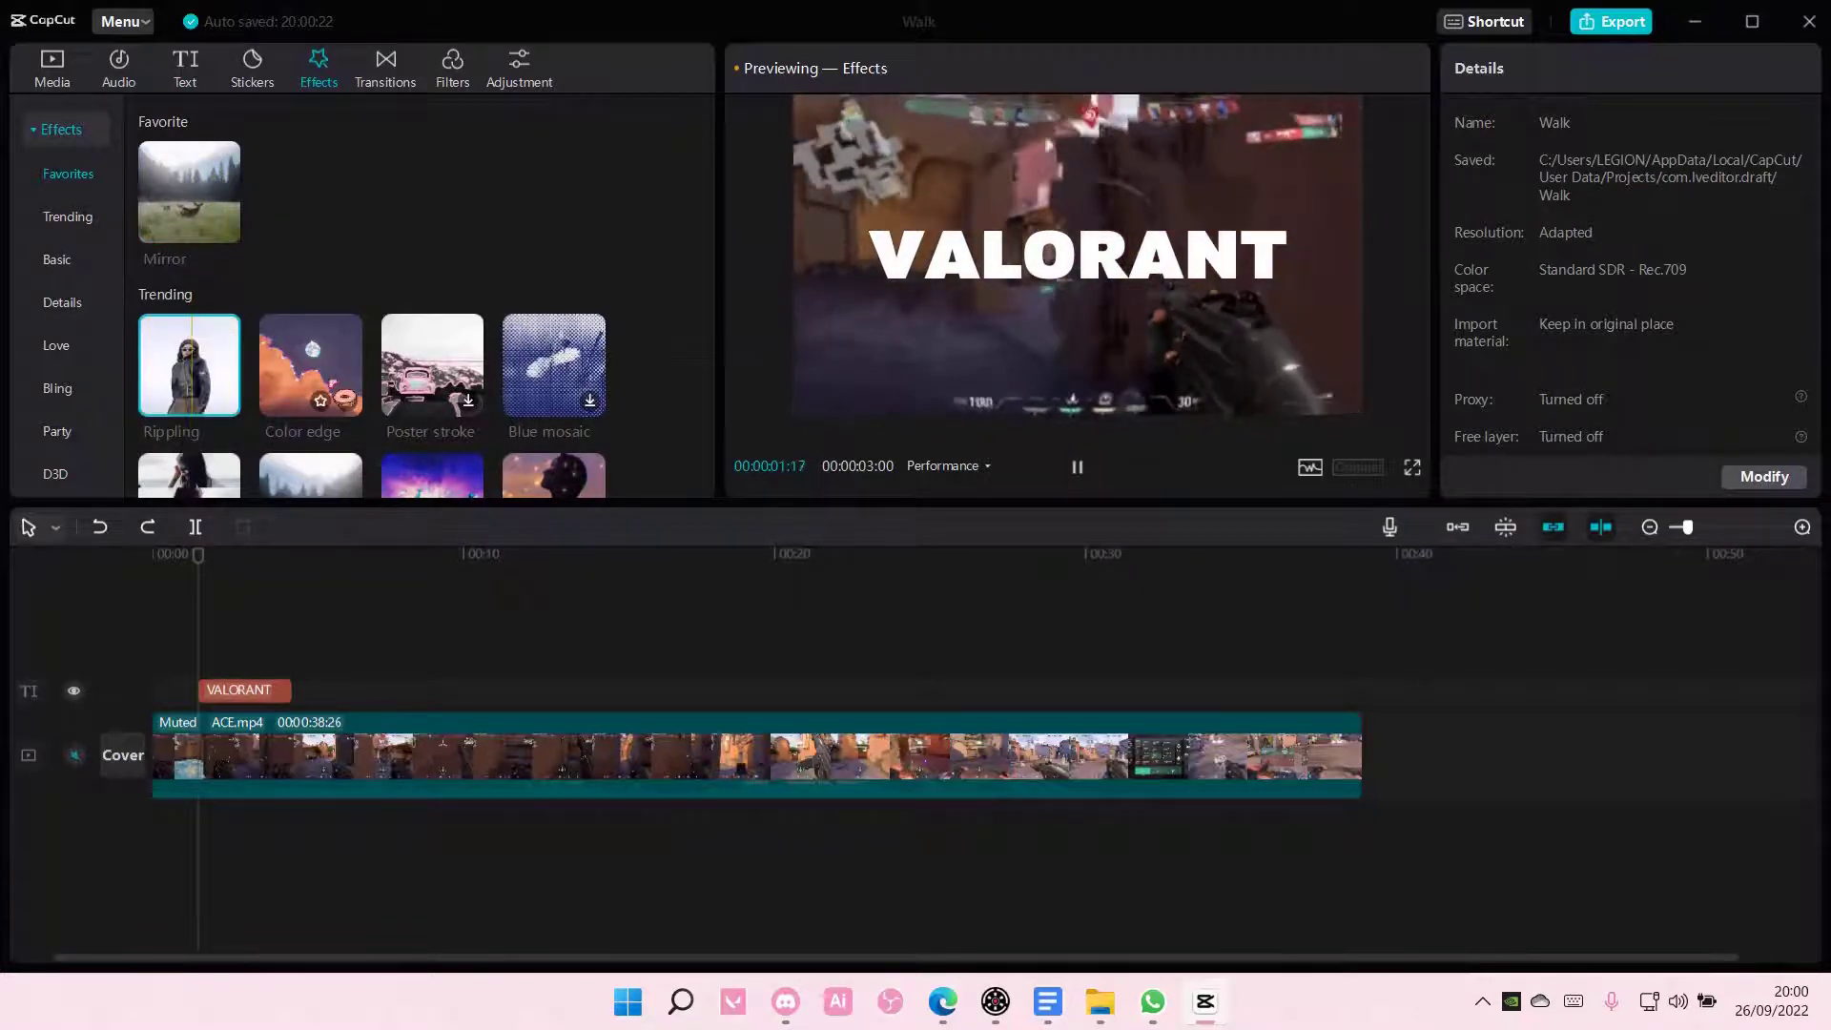
pyautogui.click(311, 359)
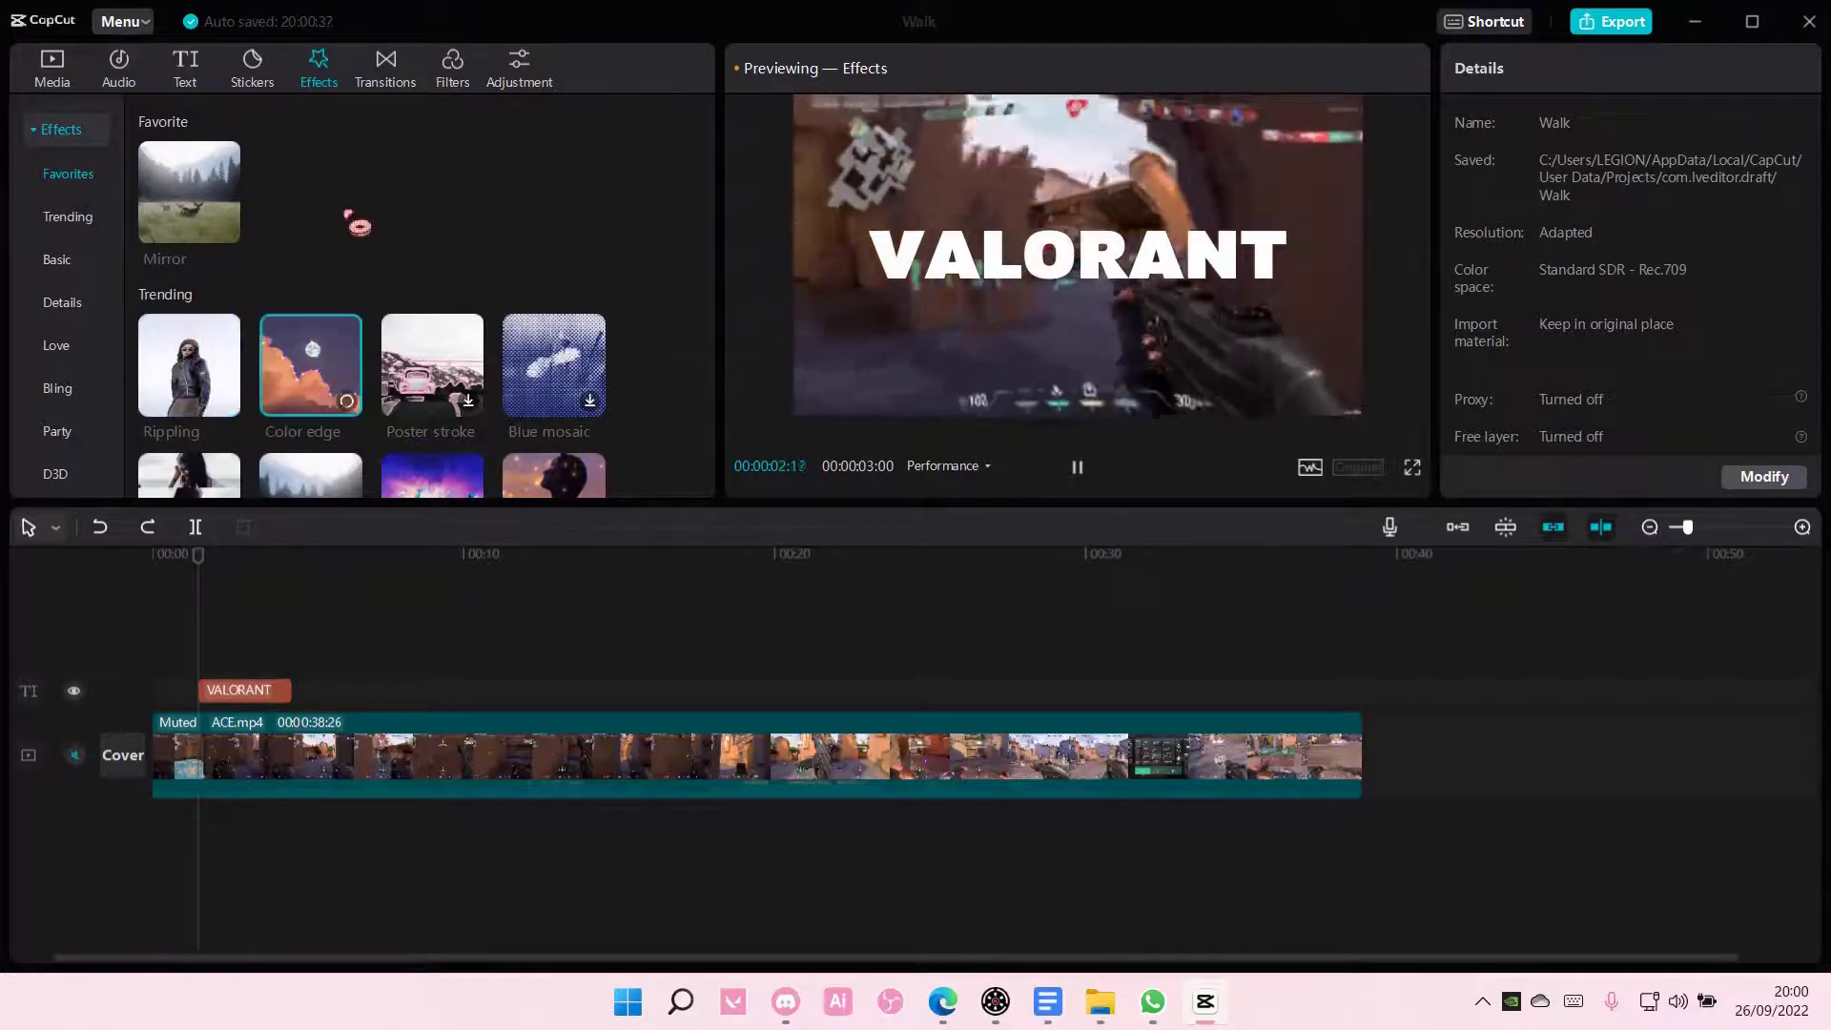
# Split the ACE.mp4 clip at about 9 seconds (00:09:27)
pyautogui.click(403, 90)
pyautogui.moveTo(310, 191)
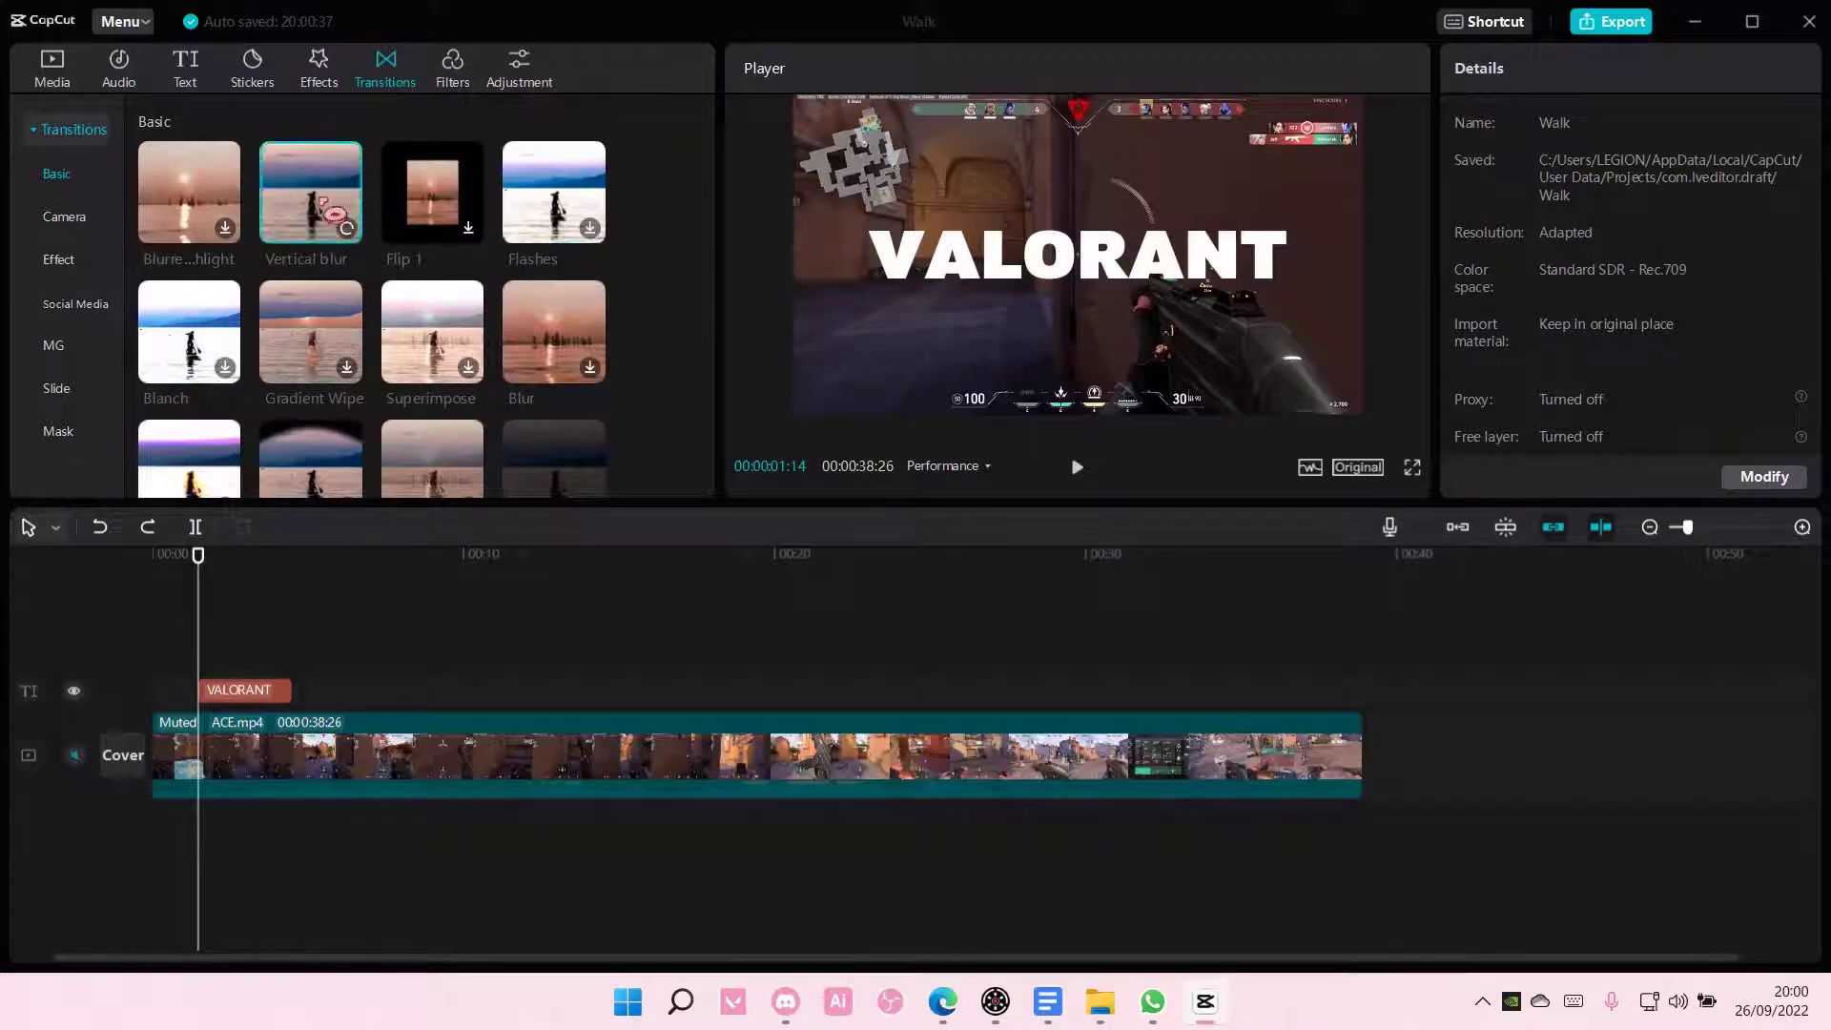
pyautogui.click(341, 222)
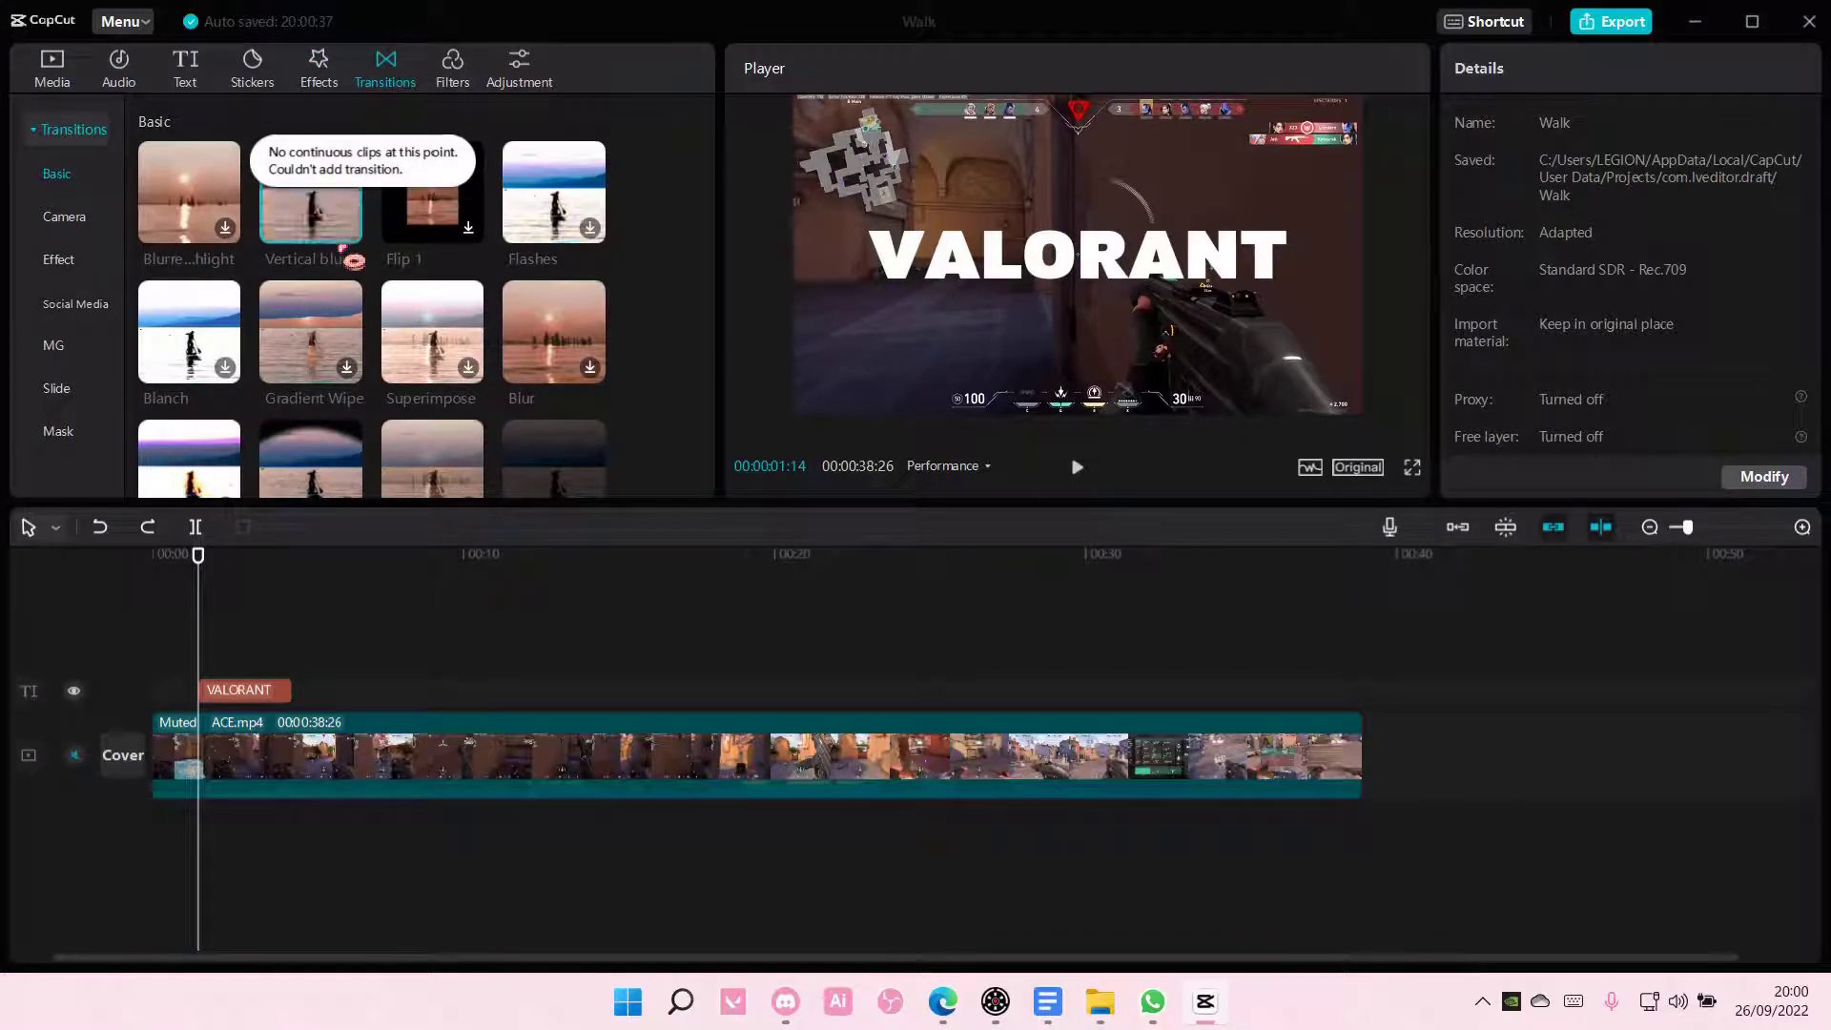
pyautogui.moveTo(197, 557); pyautogui.dragTo(323, 557)
pyautogui.click(462, 604)
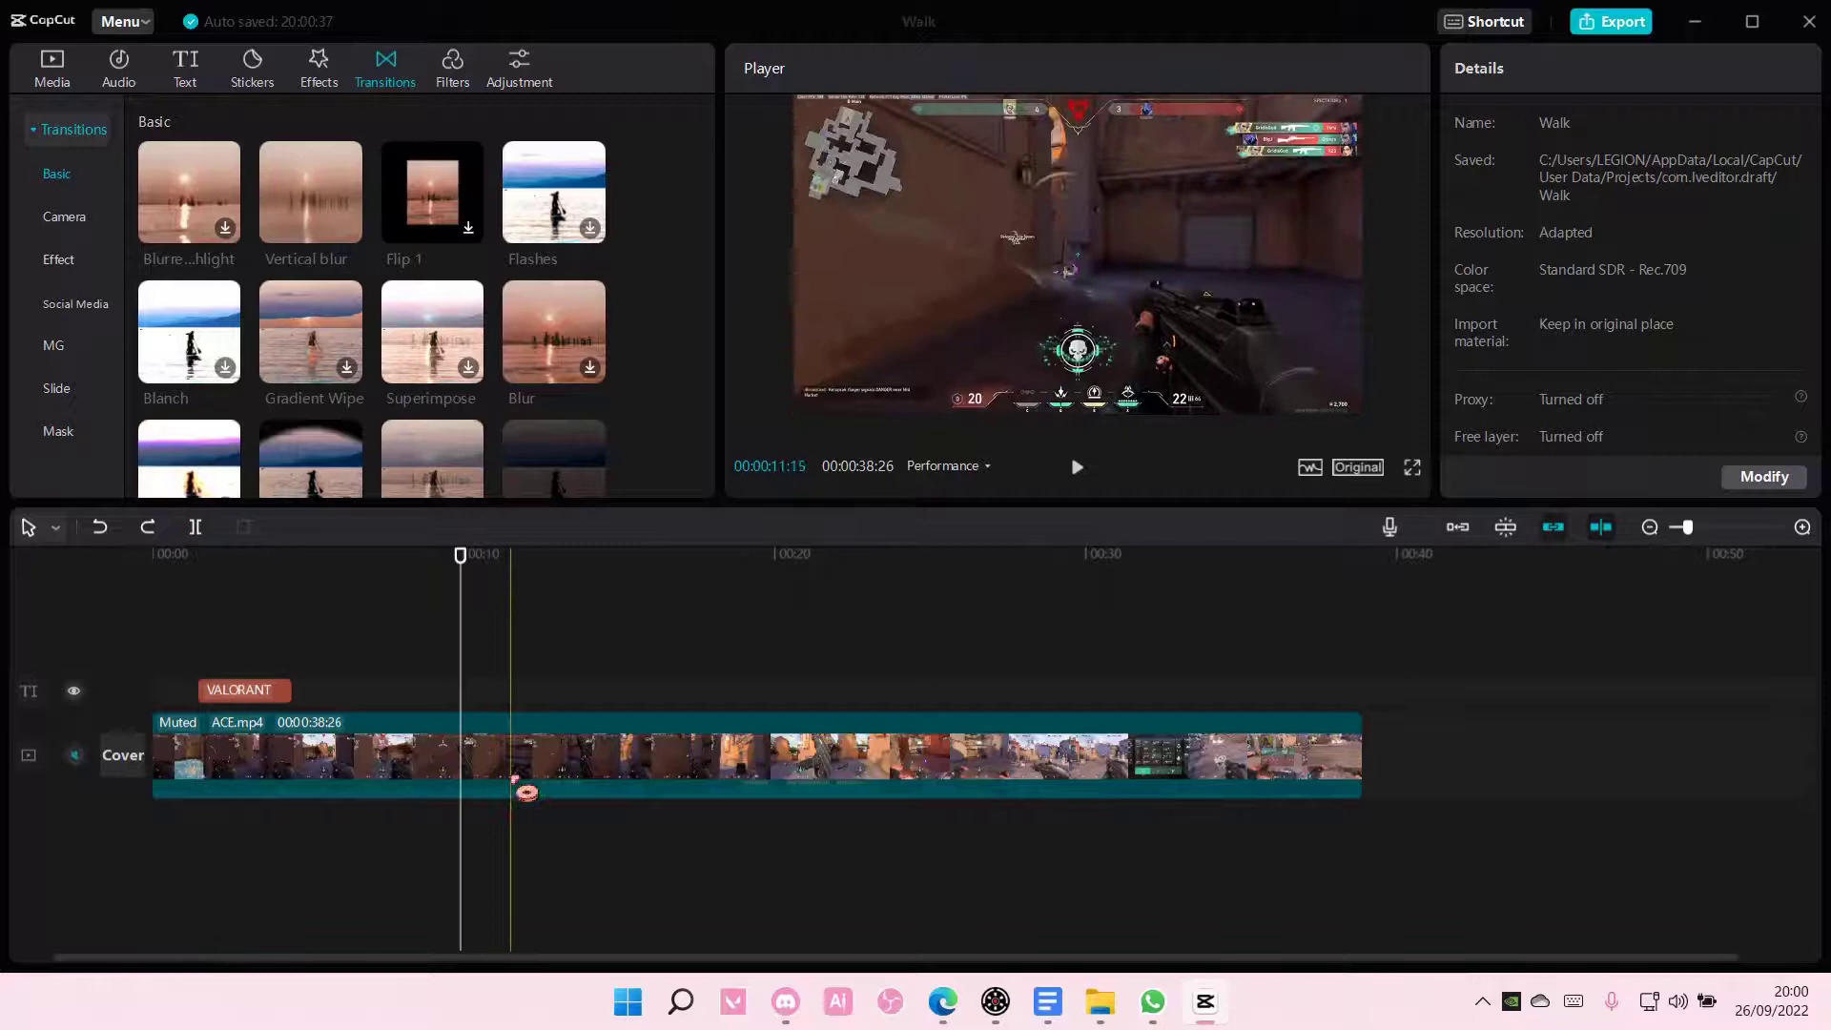
pyautogui.click(518, 772)
pyautogui.click(201, 530)
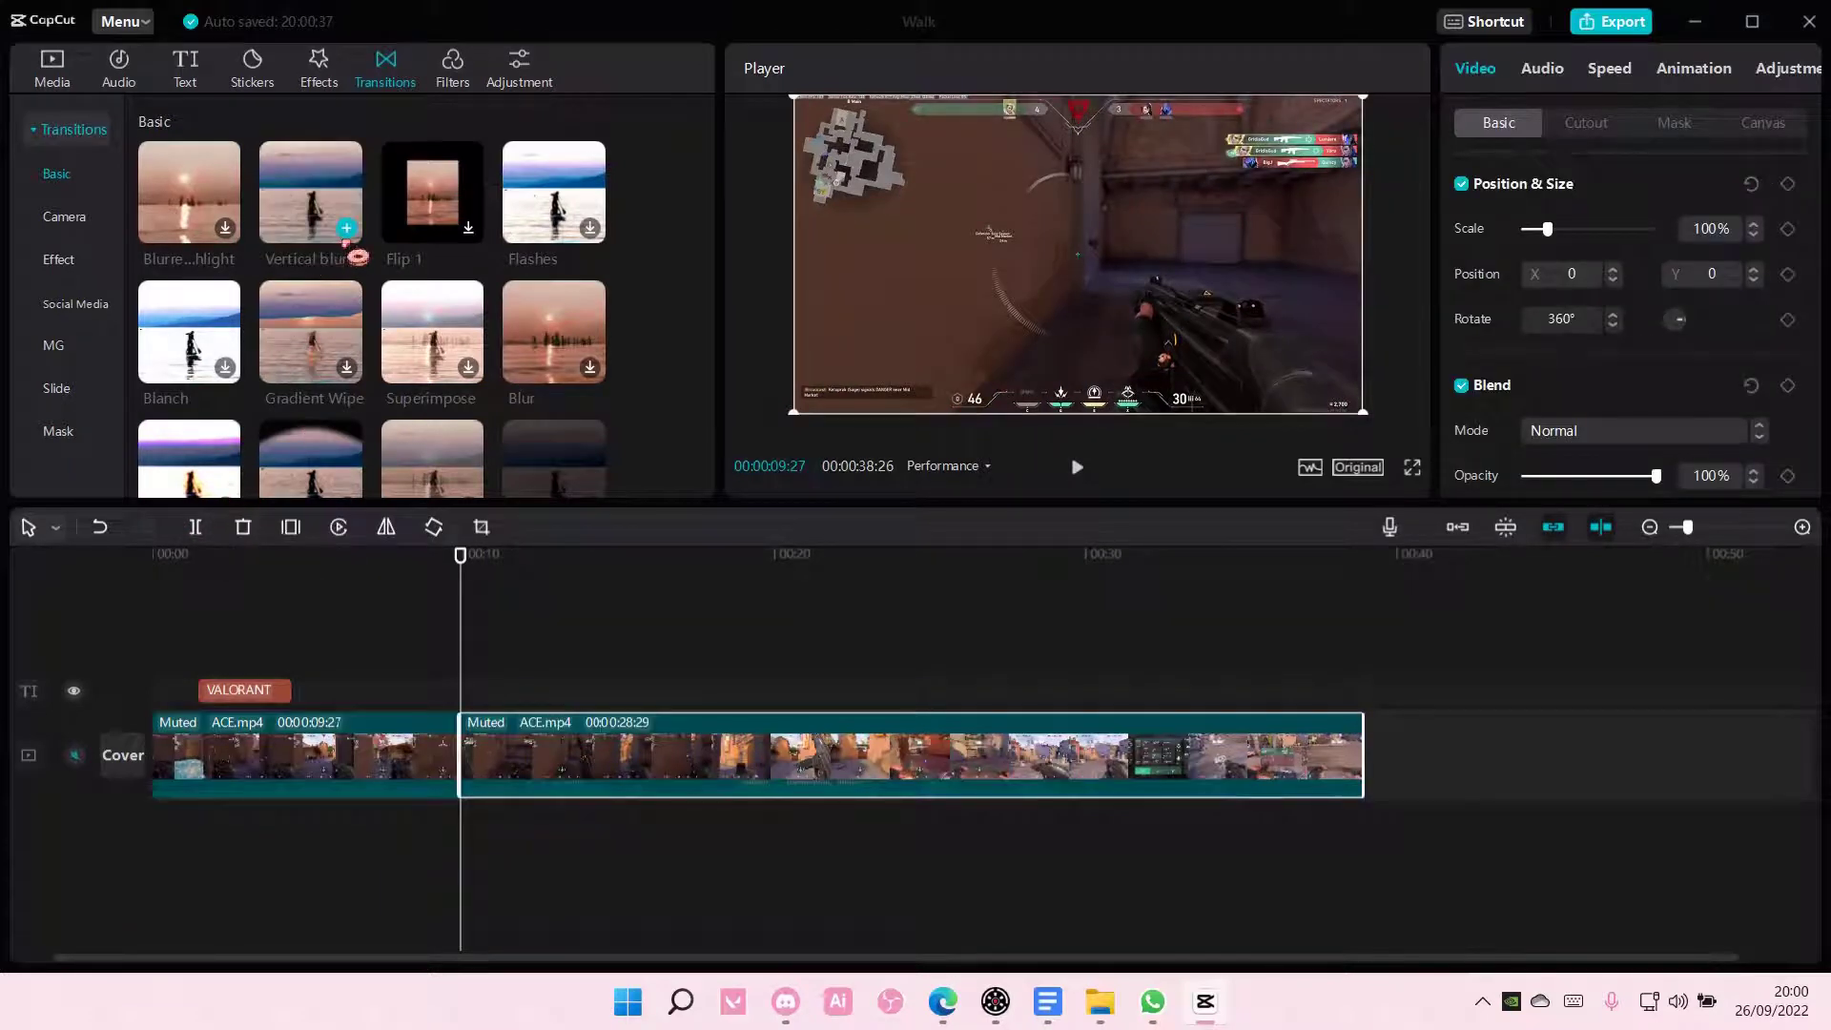
# Add a Vertical blur transition between the halves, undo it, then browse Filters and Adjustment presets
pyautogui.click(345, 226)
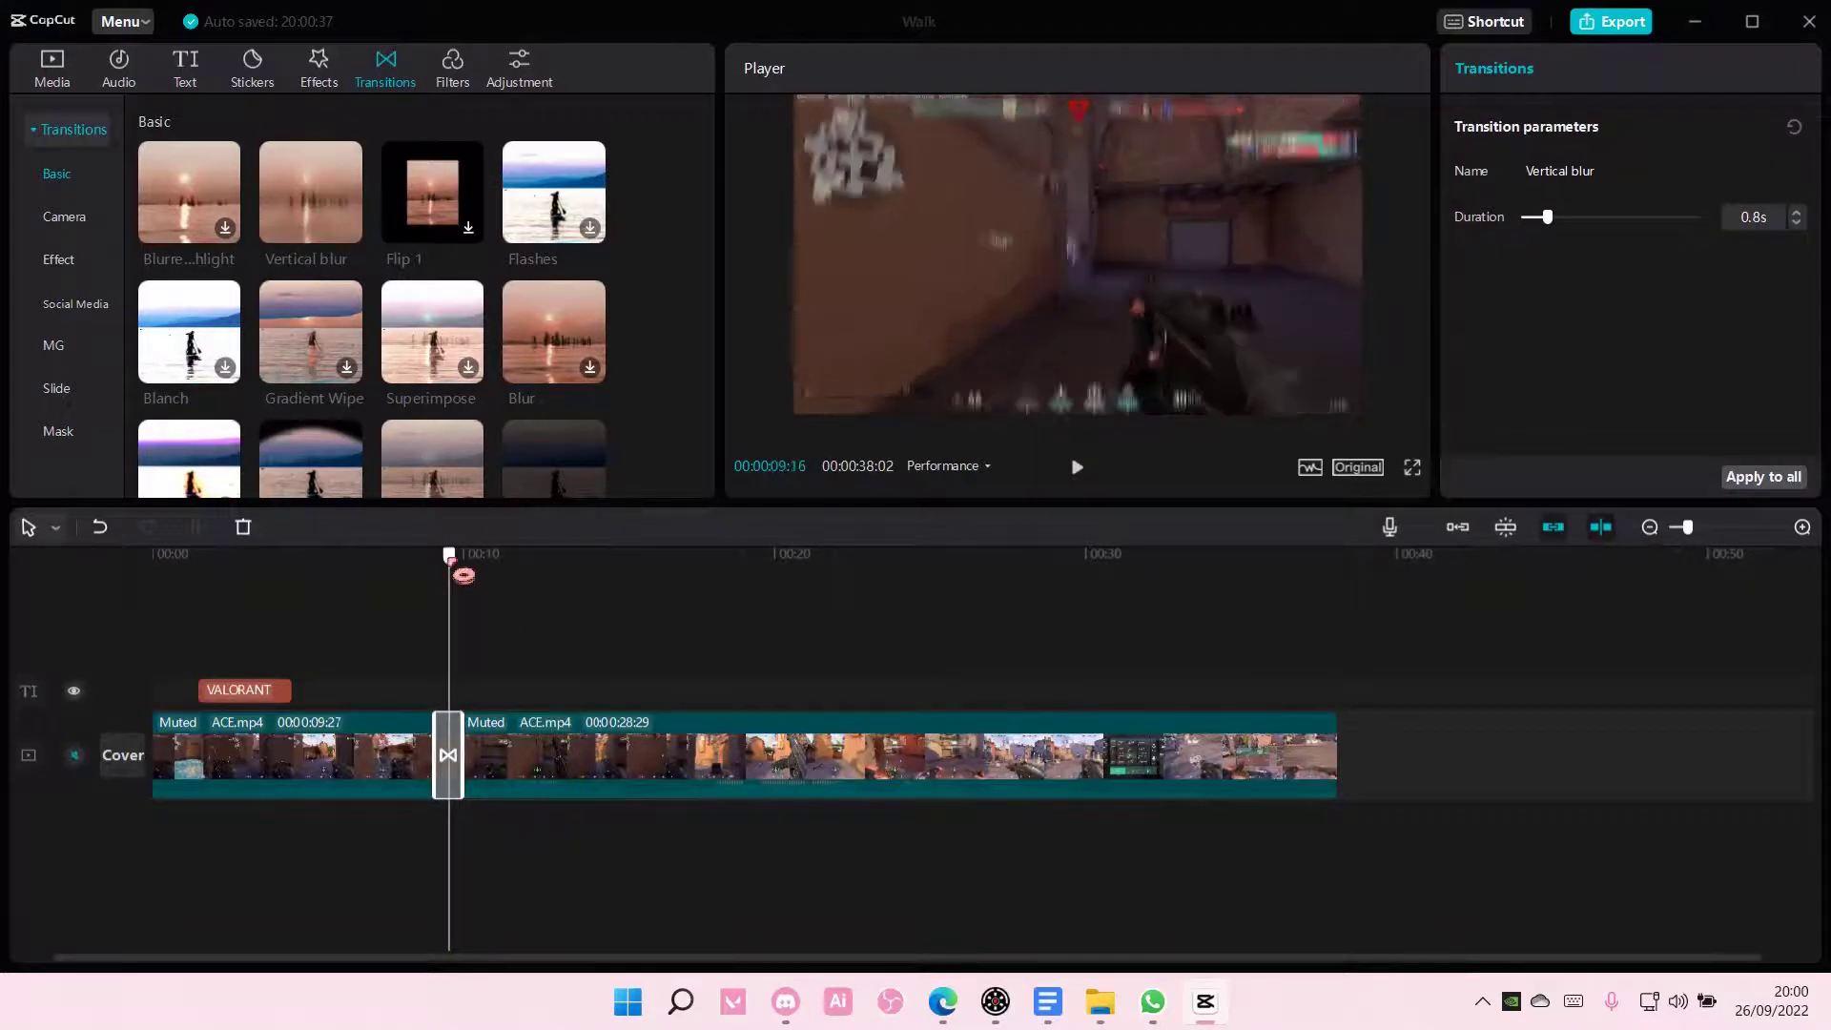
pyautogui.hotkey('ctrl', 'z')
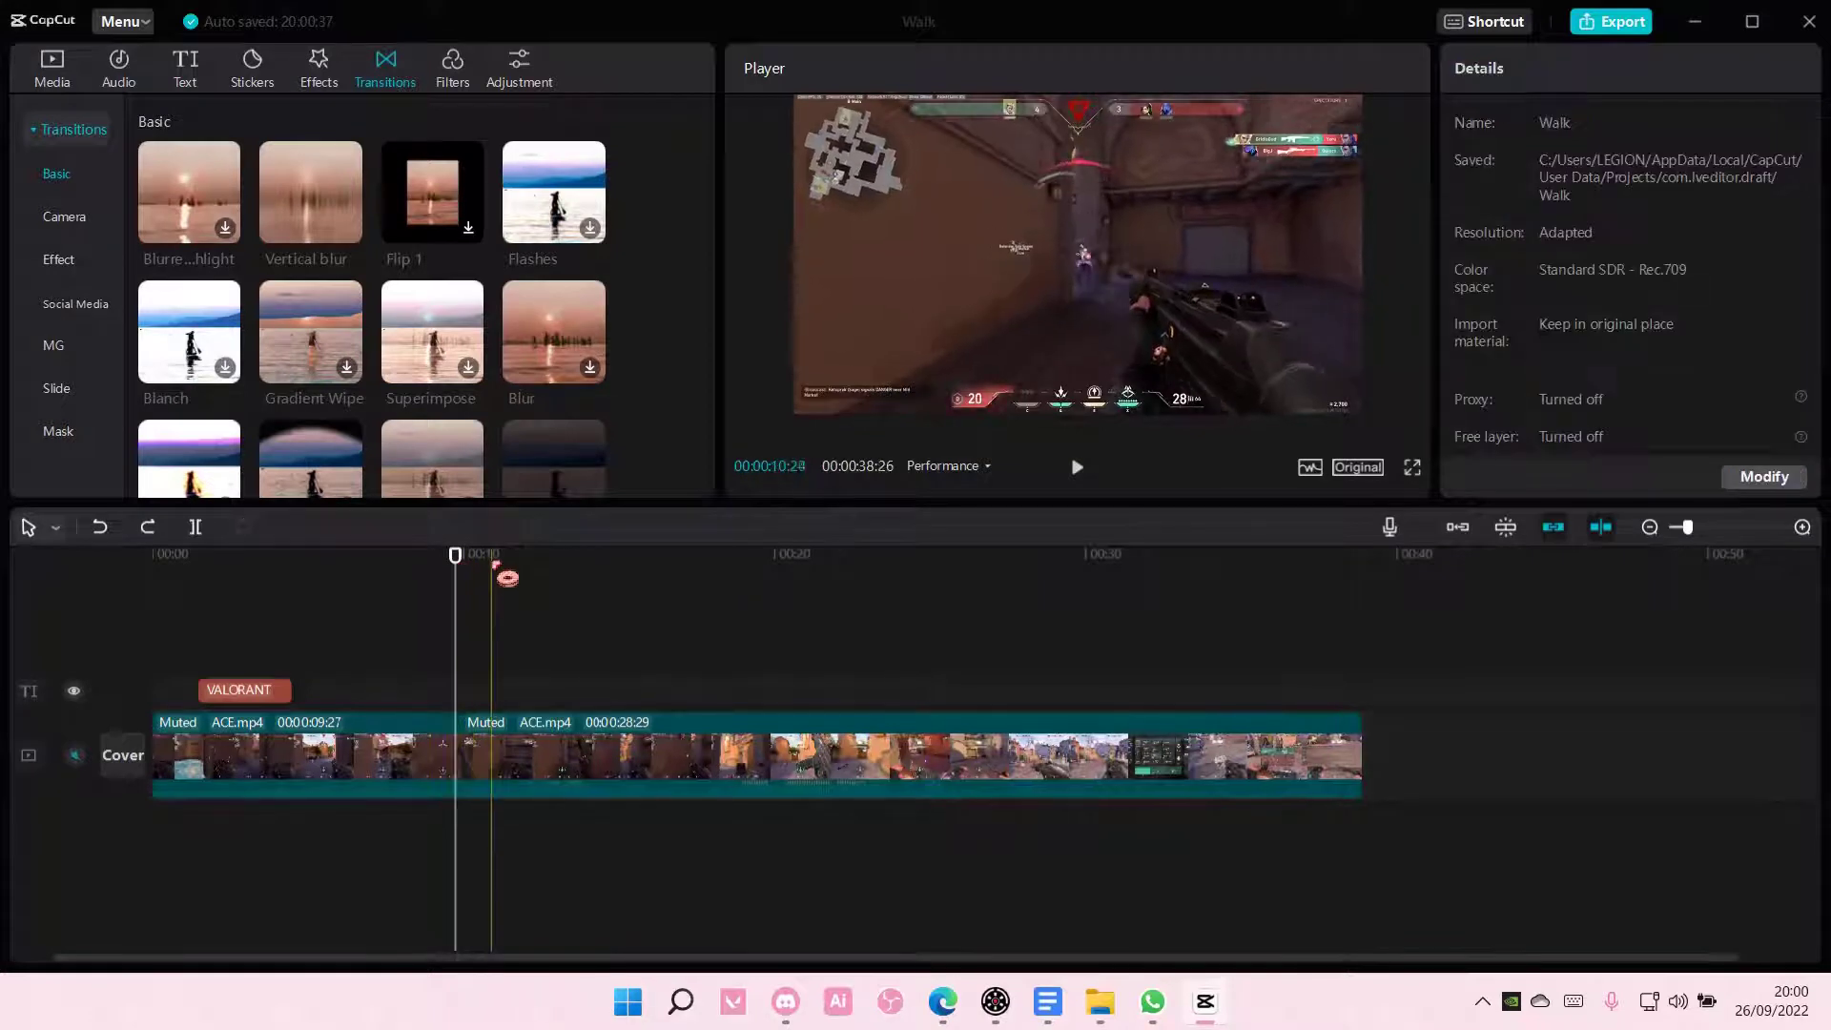
pyautogui.click(453, 84)
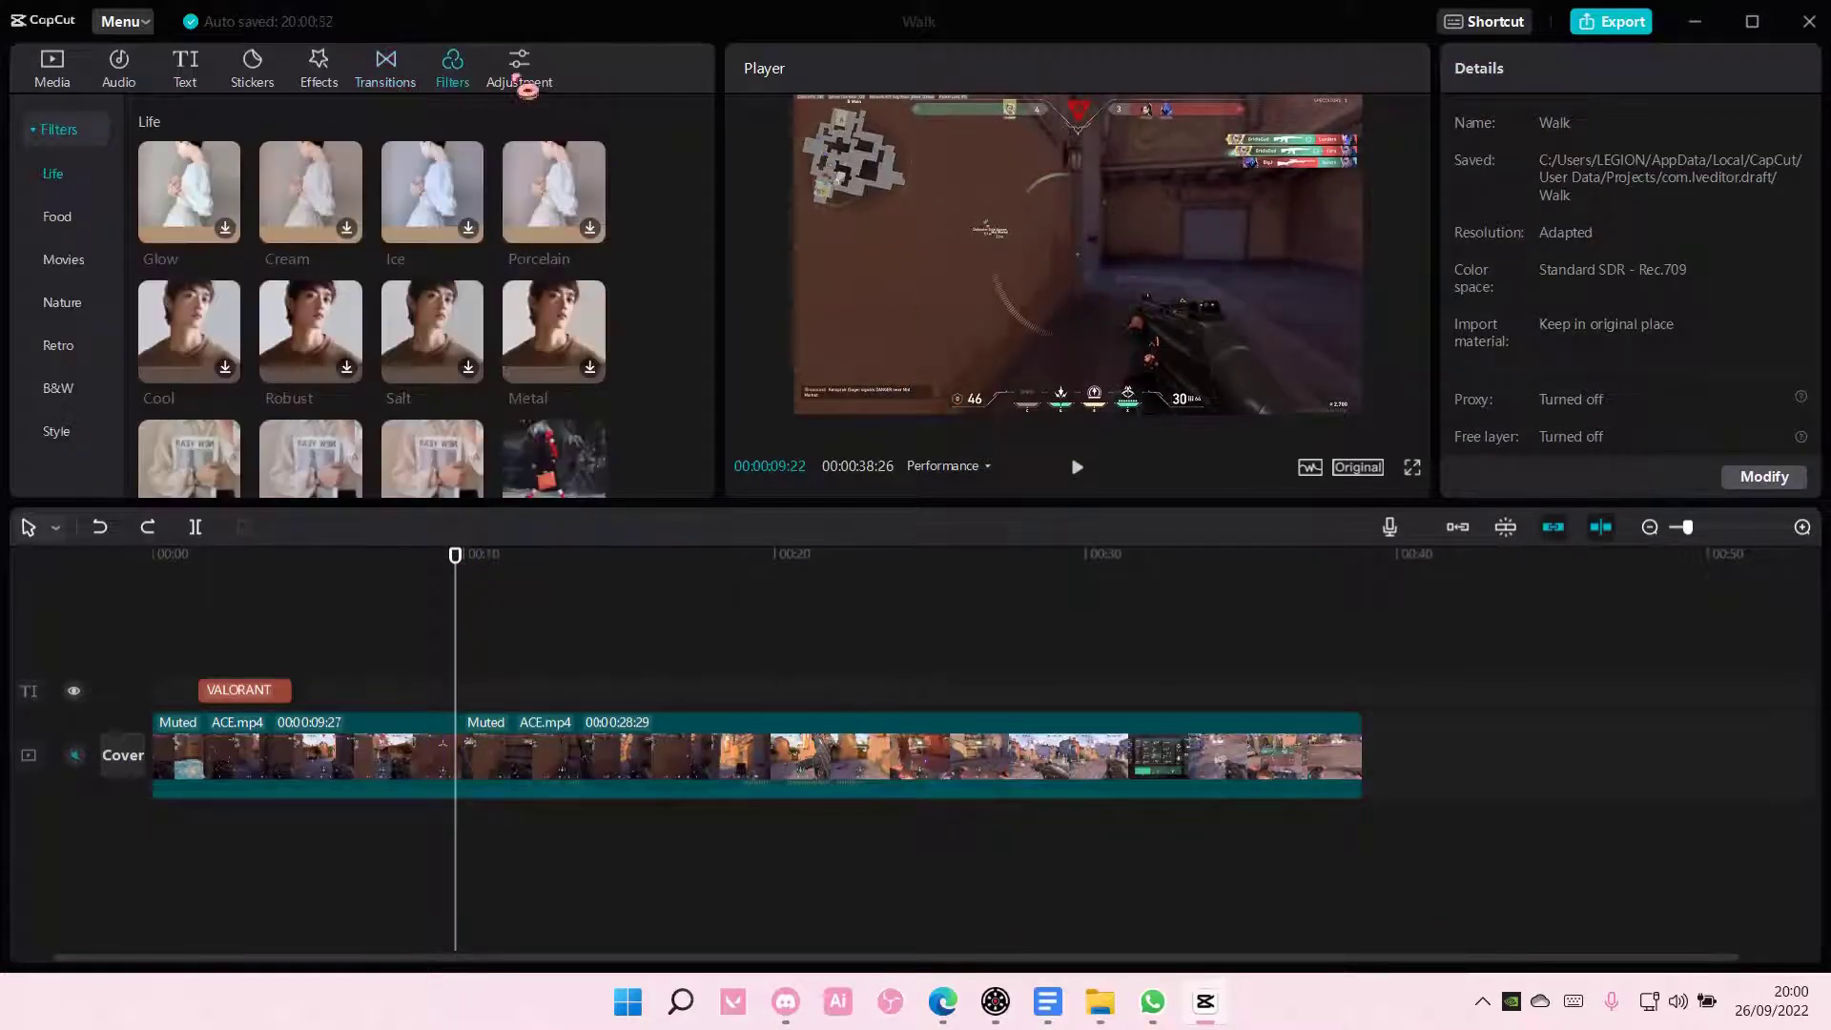
pyautogui.click(521, 80)
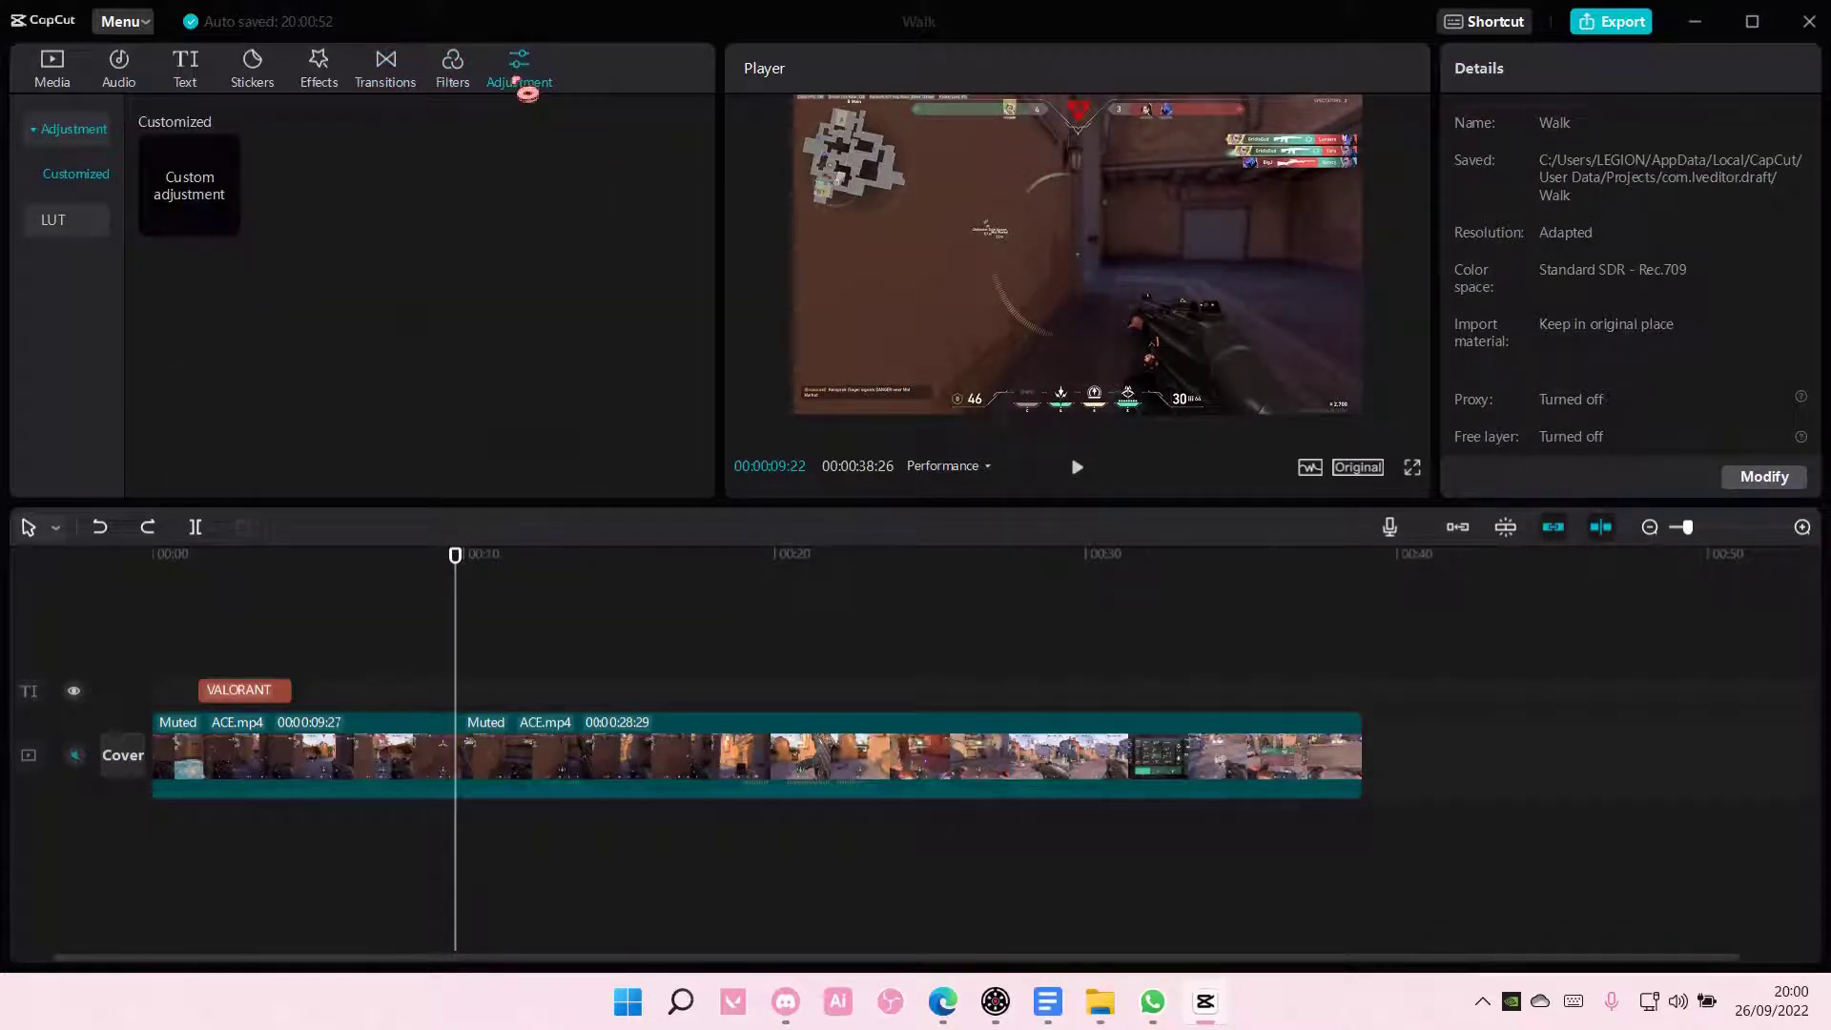
# Shrink the first clip to 61% and move it, then restore full size and centre
pyautogui.click(556, 730)
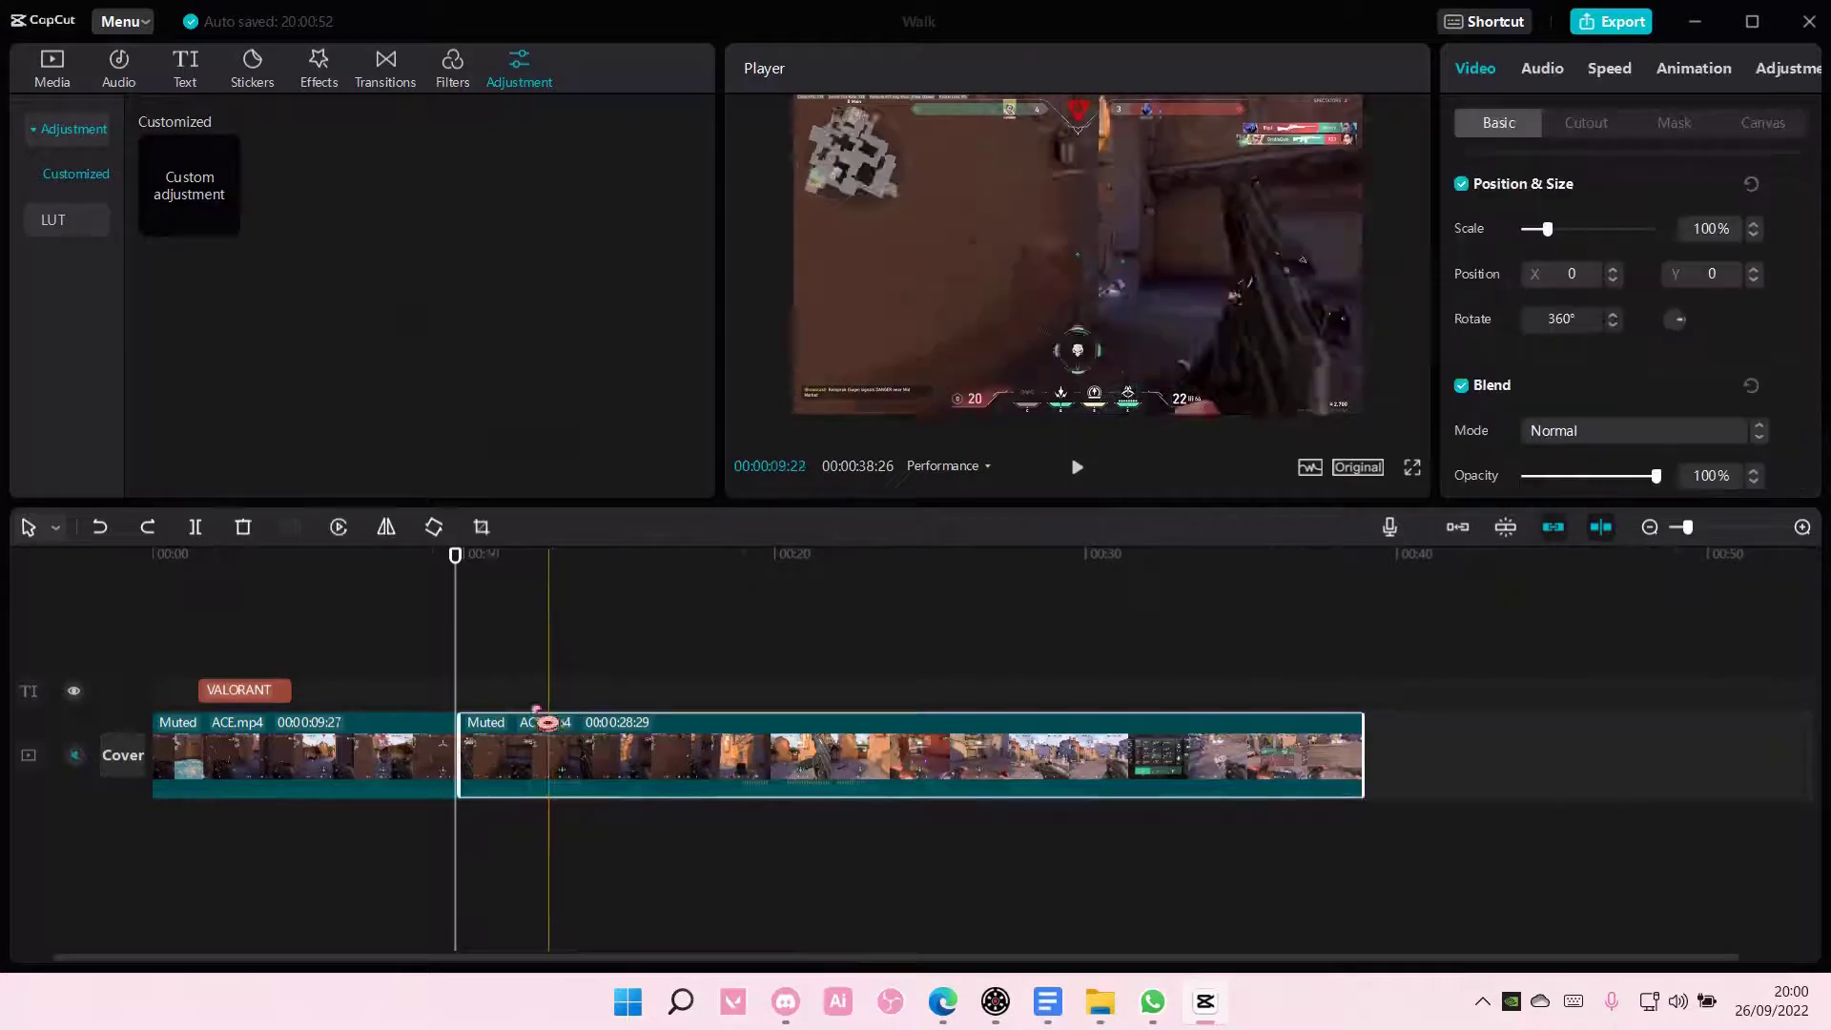
pyautogui.click(444, 759)
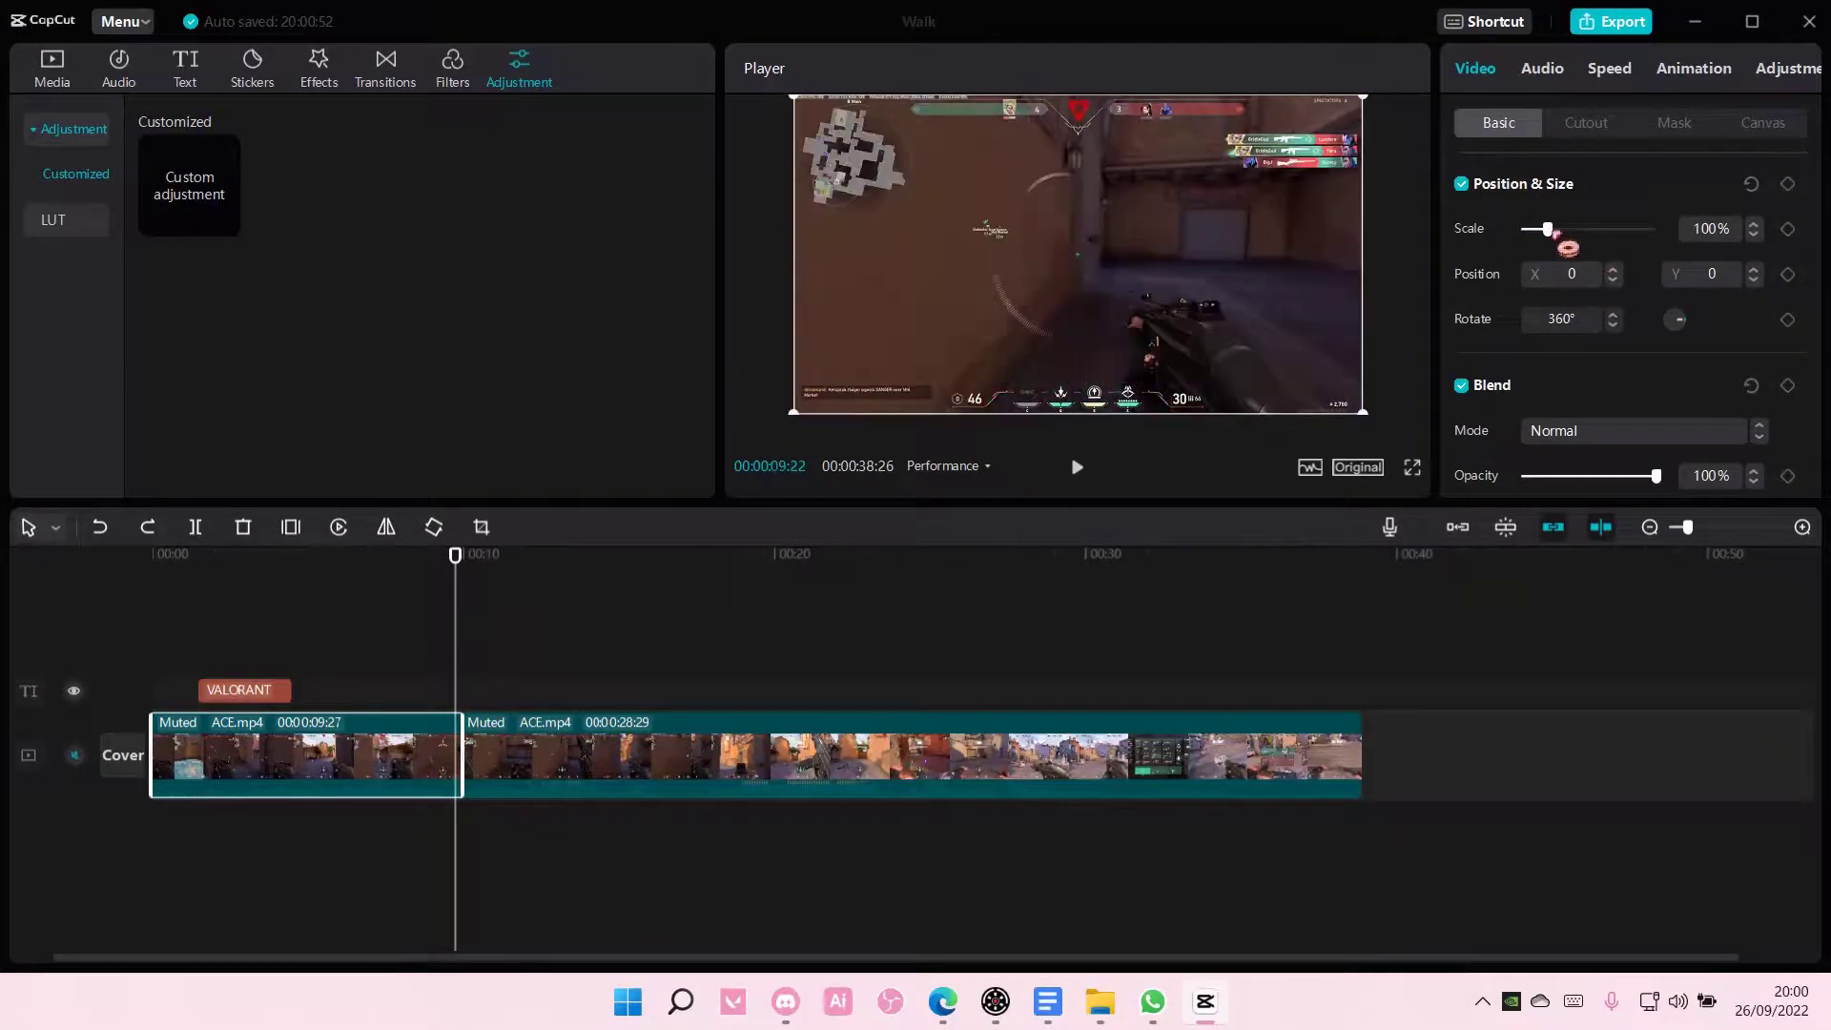
pyautogui.moveTo(1568, 246); pyautogui.dragTo(1557, 253)
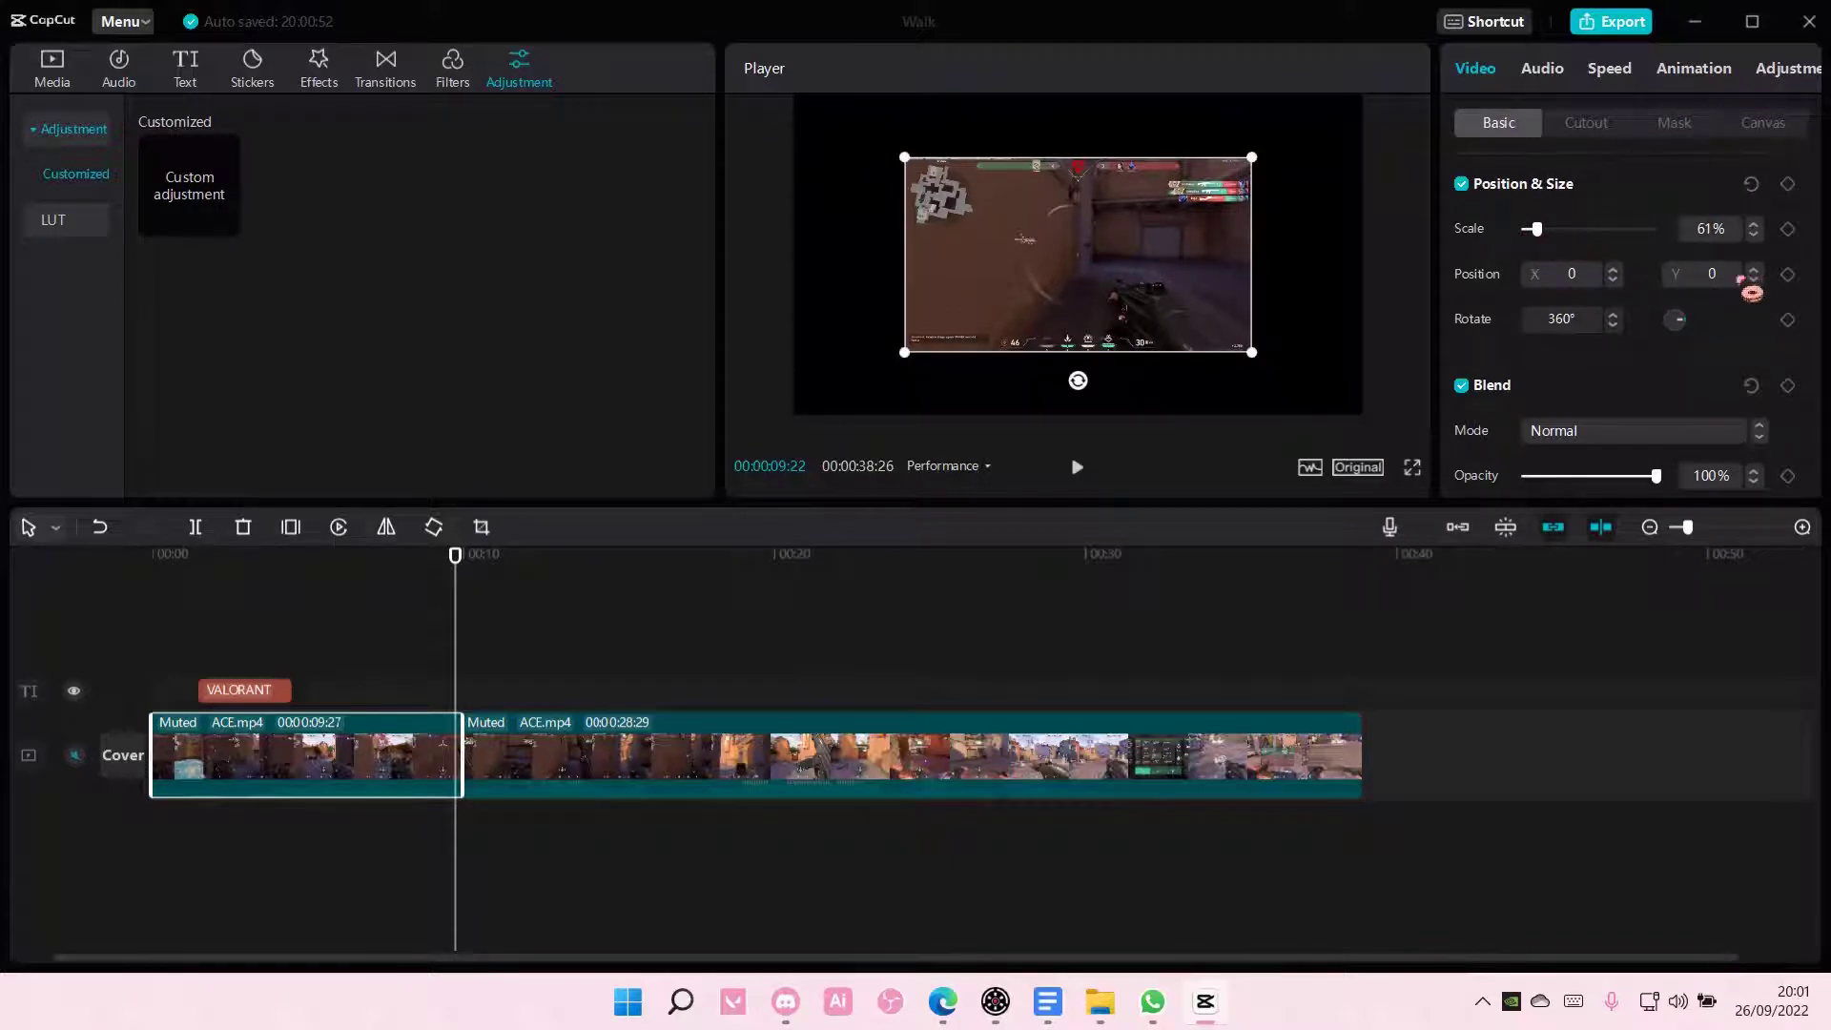
pyautogui.moveTo(1141, 303); pyautogui.dragTo(1129, 239)
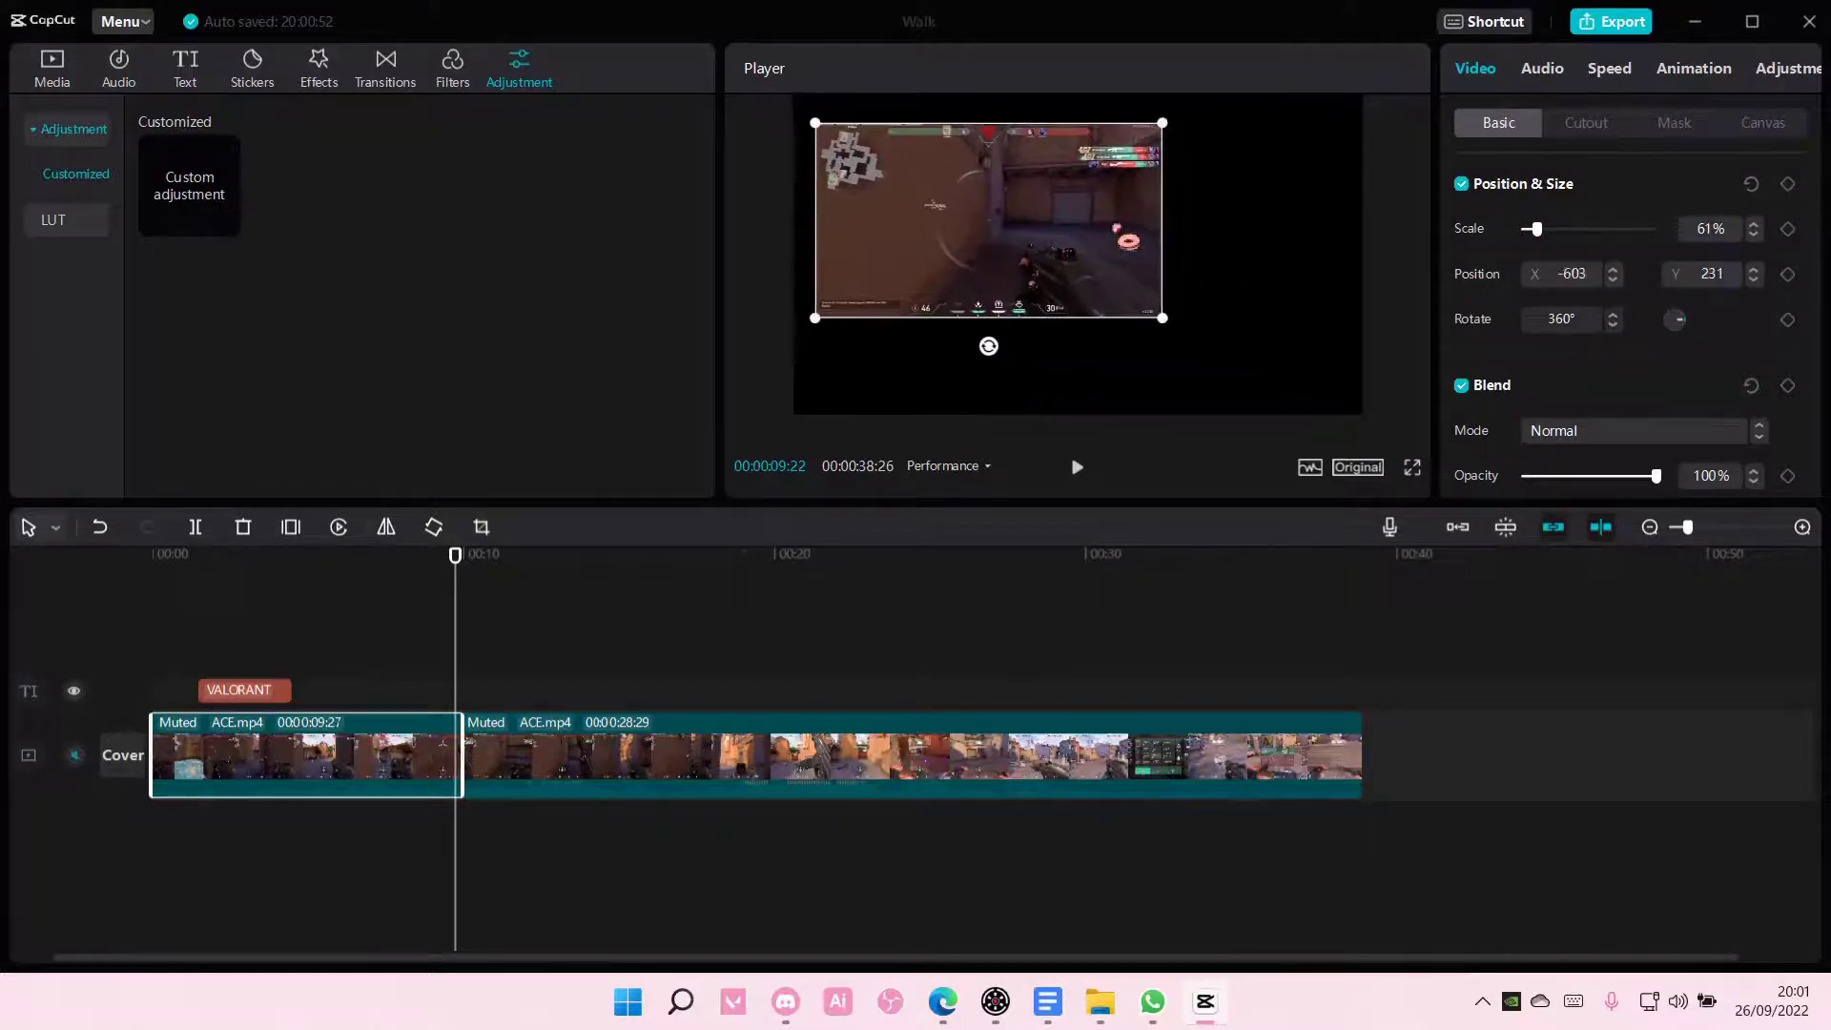
pyautogui.click(1495, 292)
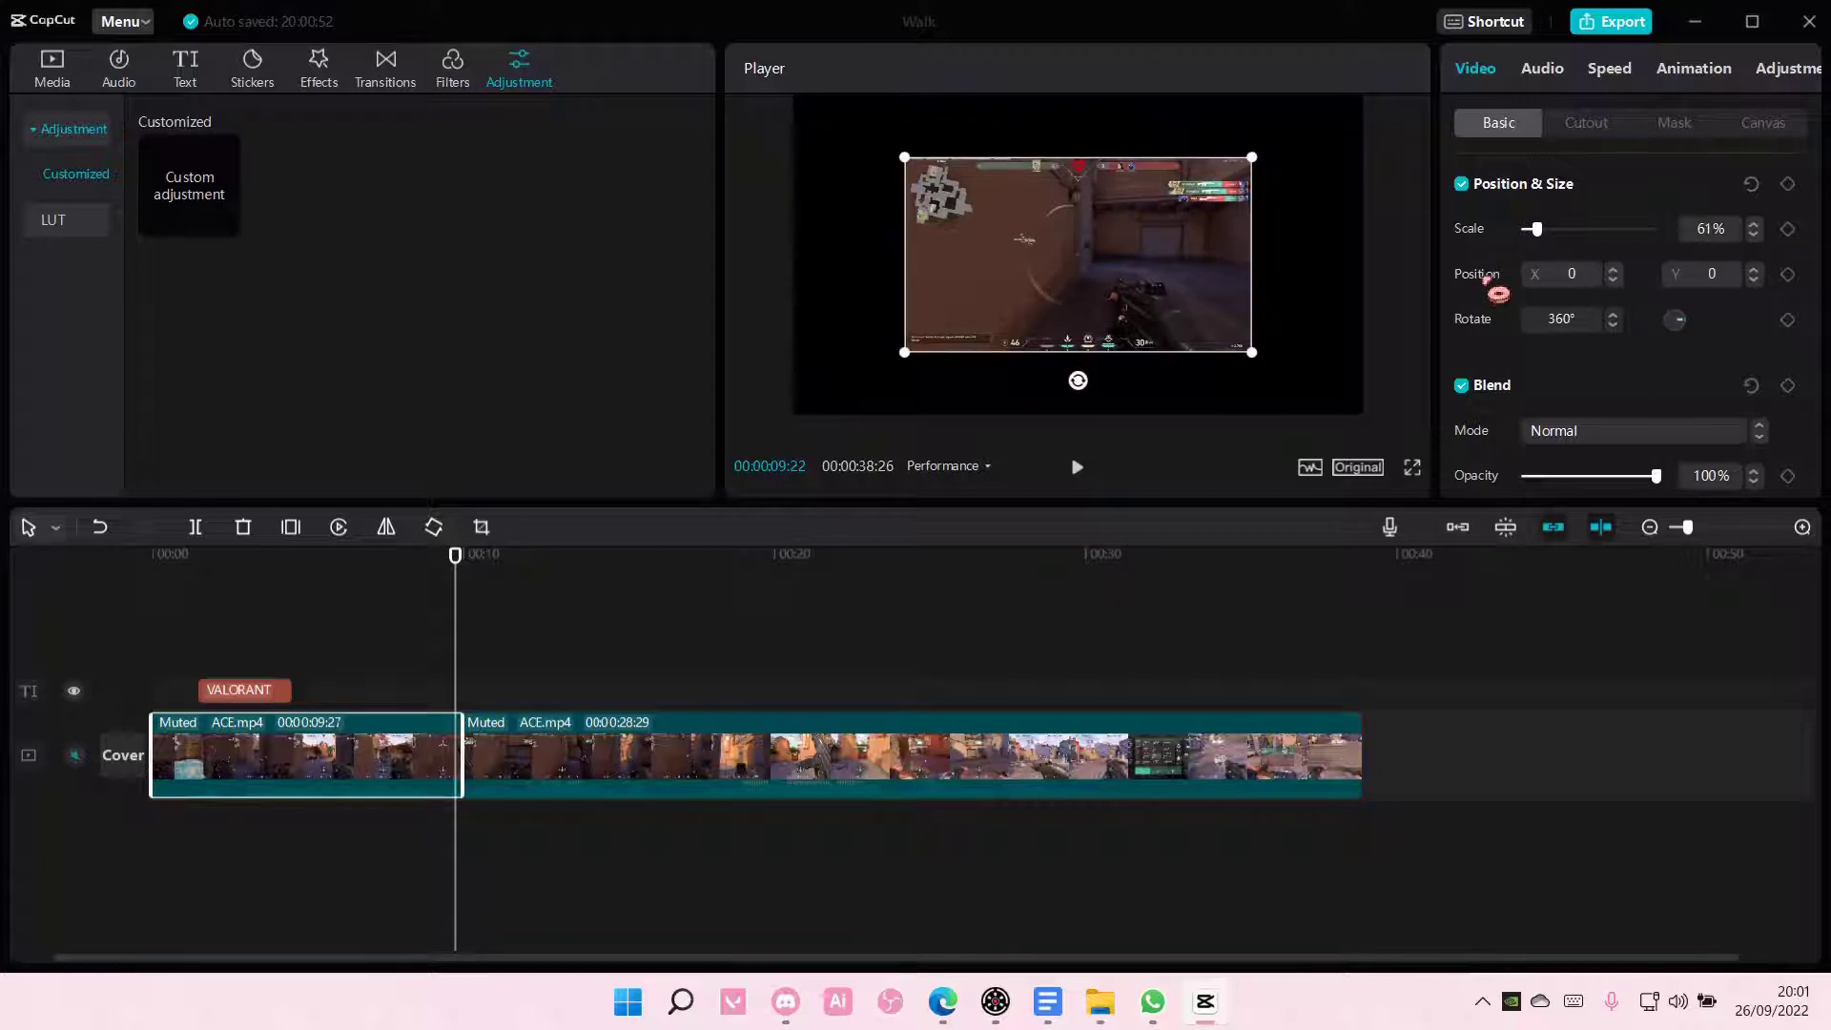
pyautogui.click(1492, 247)
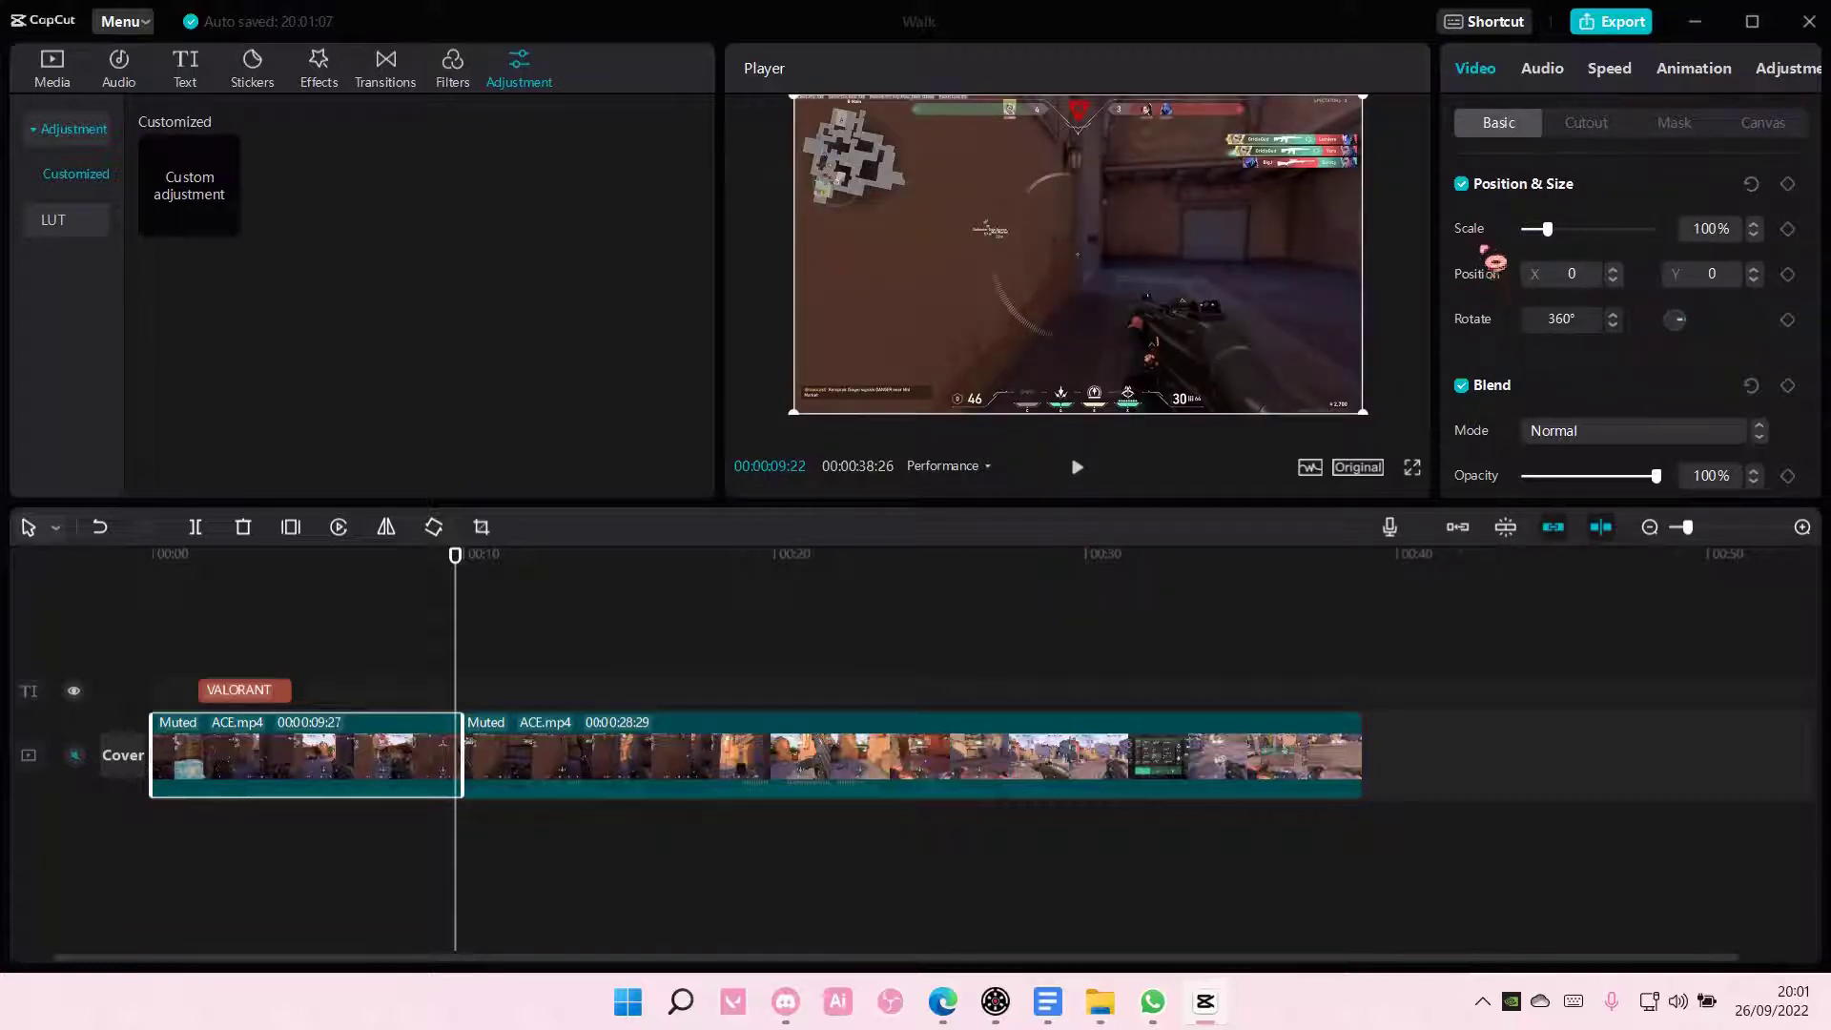
# Tilt the first clip, reset its rotation to upright, and check the blend mode choices
pyautogui.moveTo(1681, 327); pyautogui.dragTo(1693, 344)
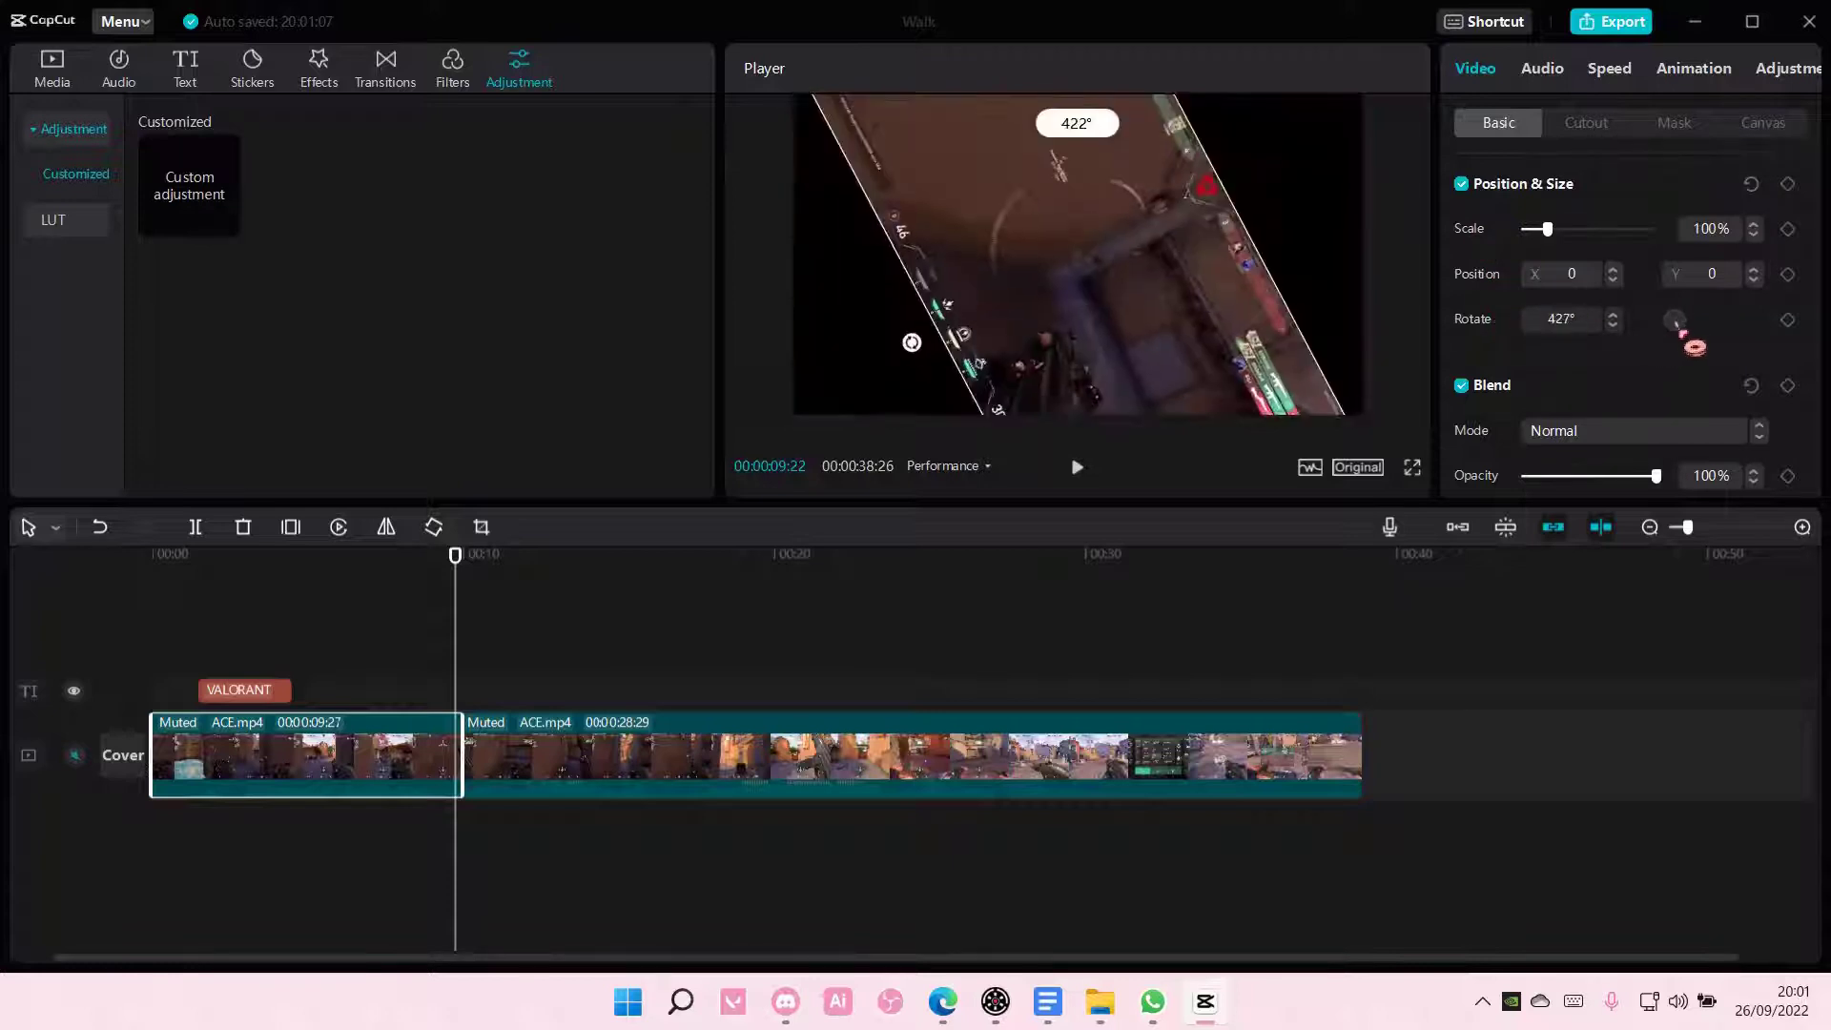
pyautogui.click(1501, 335)
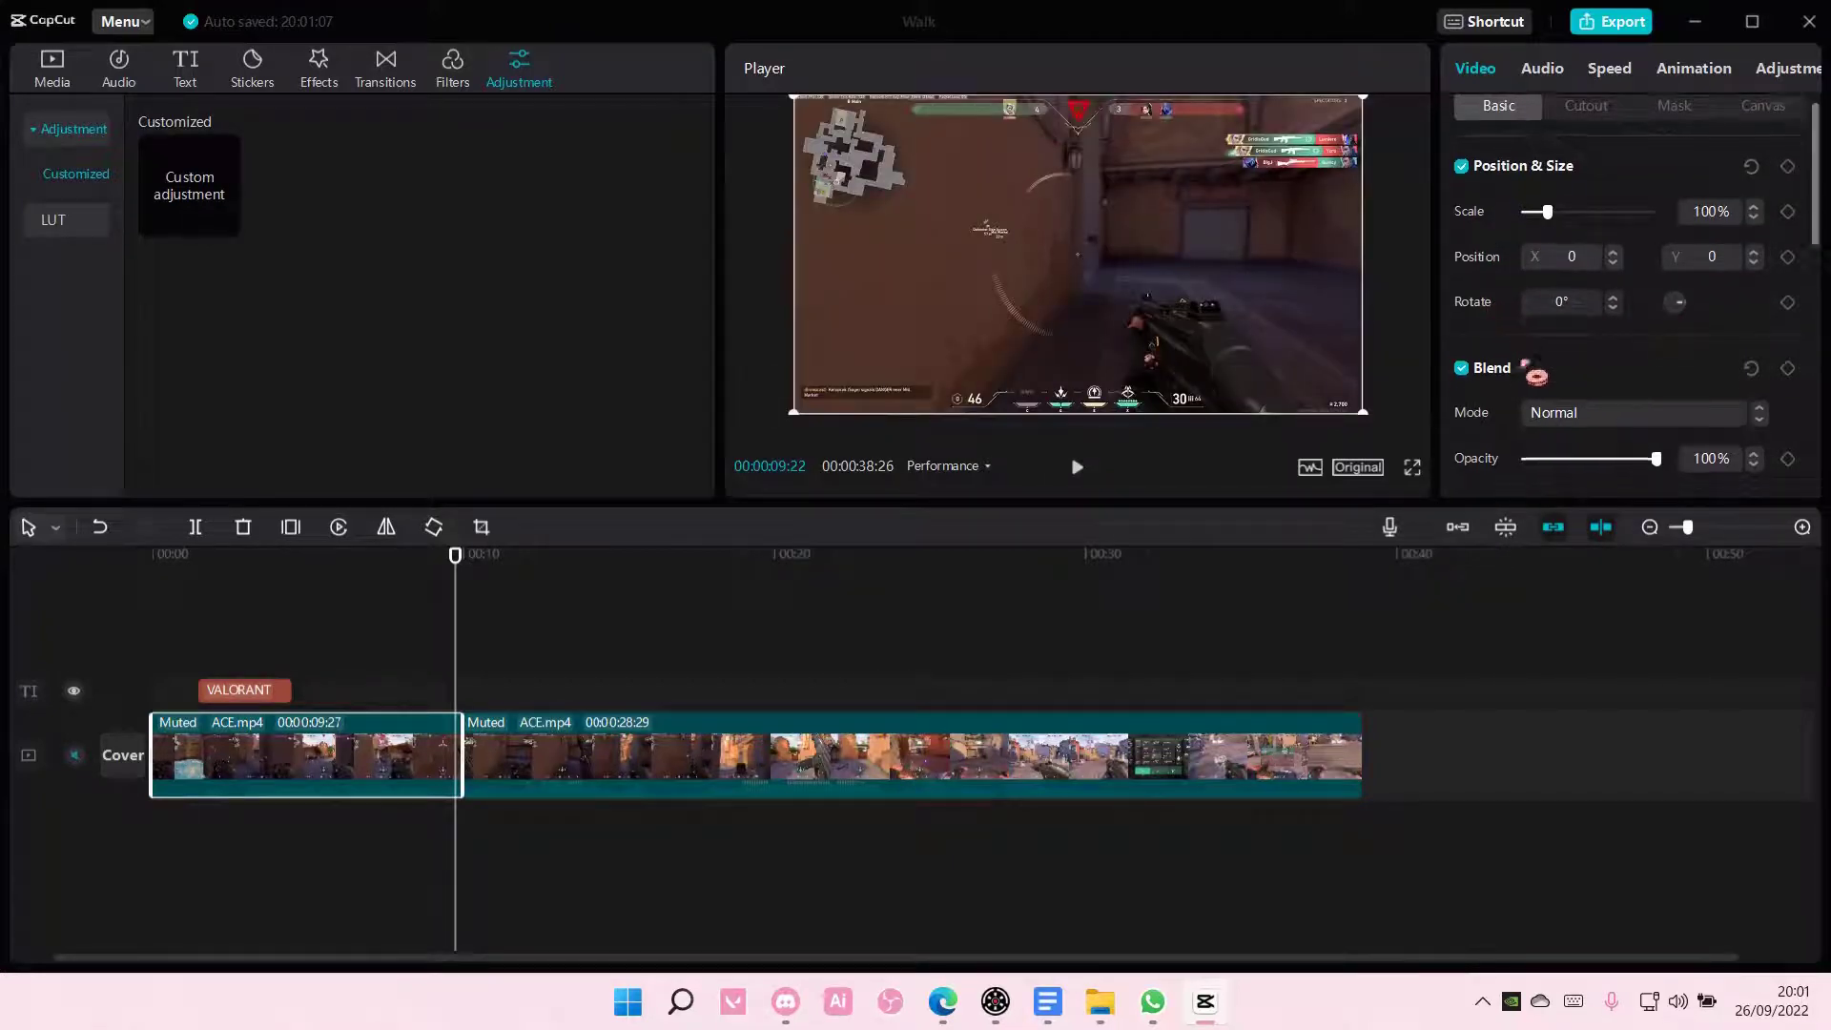
pyautogui.scroll(-1, 1517, 364)
pyautogui.click(1574, 348)
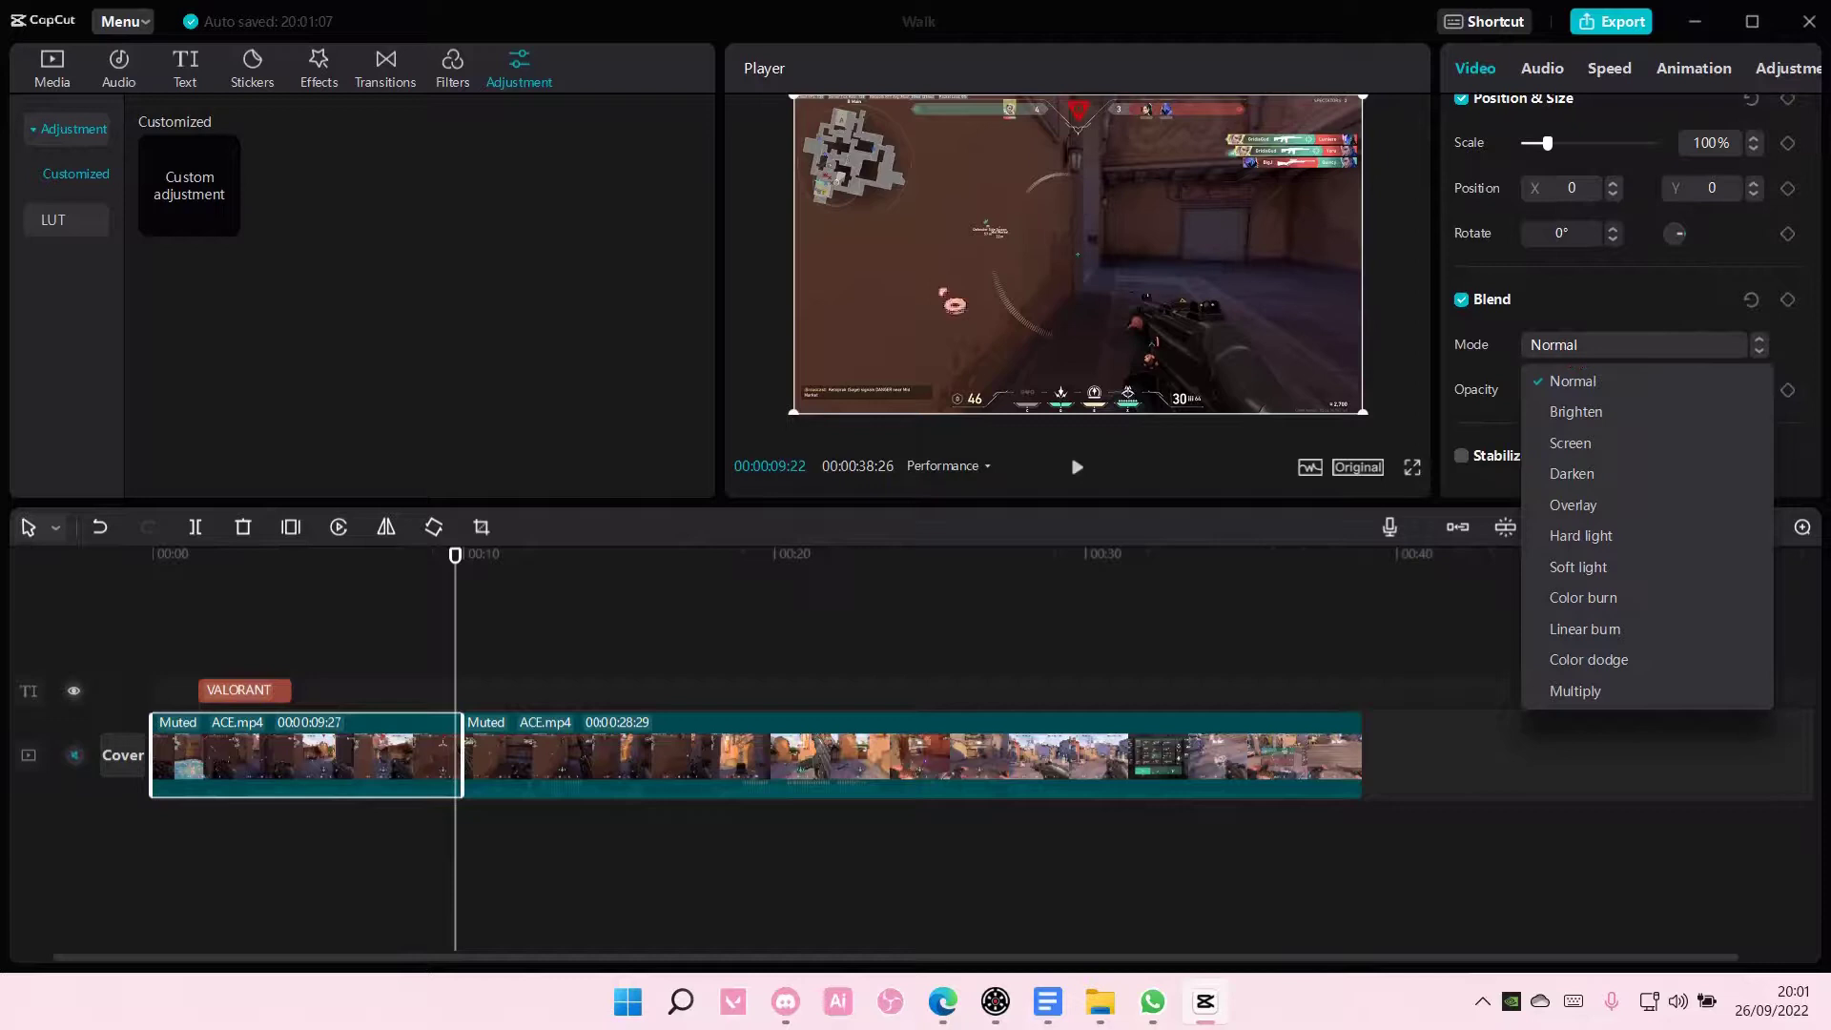
pyautogui.click(64, 89)
pyautogui.scroll(-1, 314, 158)
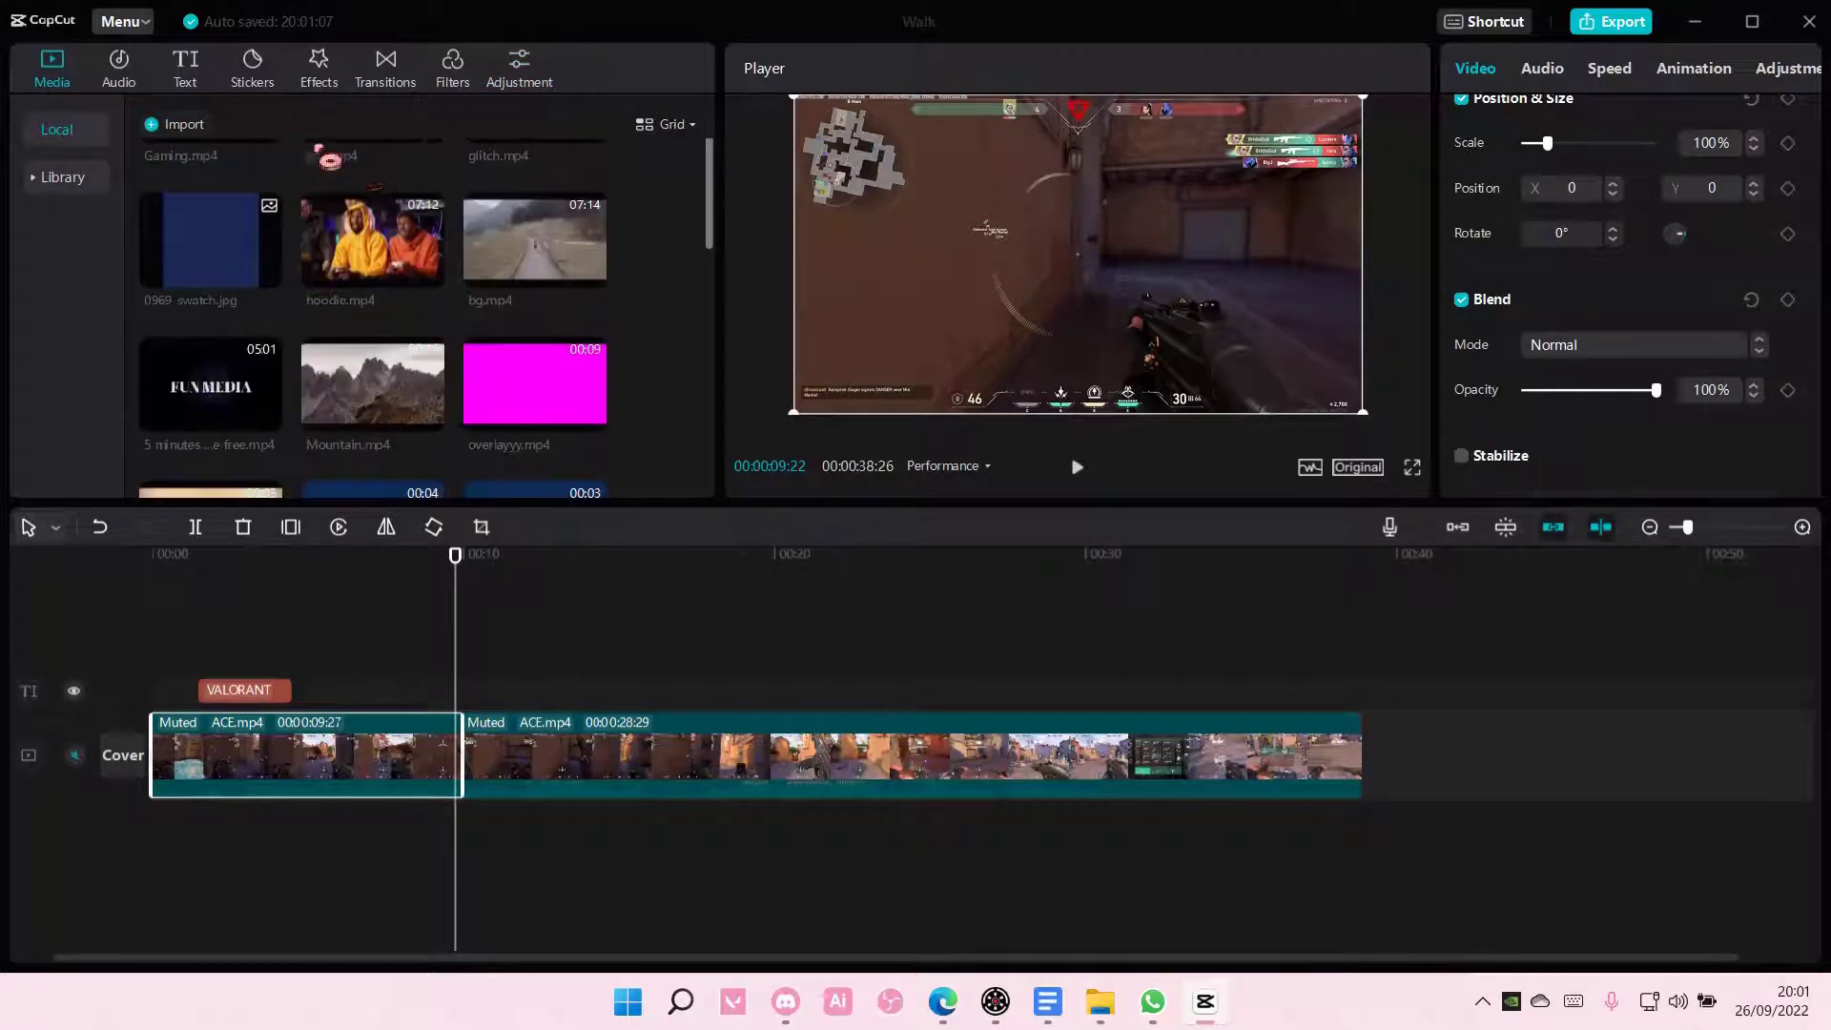
# Add overlayyy.mp4 above the second half and try the Brighten blend mode
pyautogui.click(593, 419)
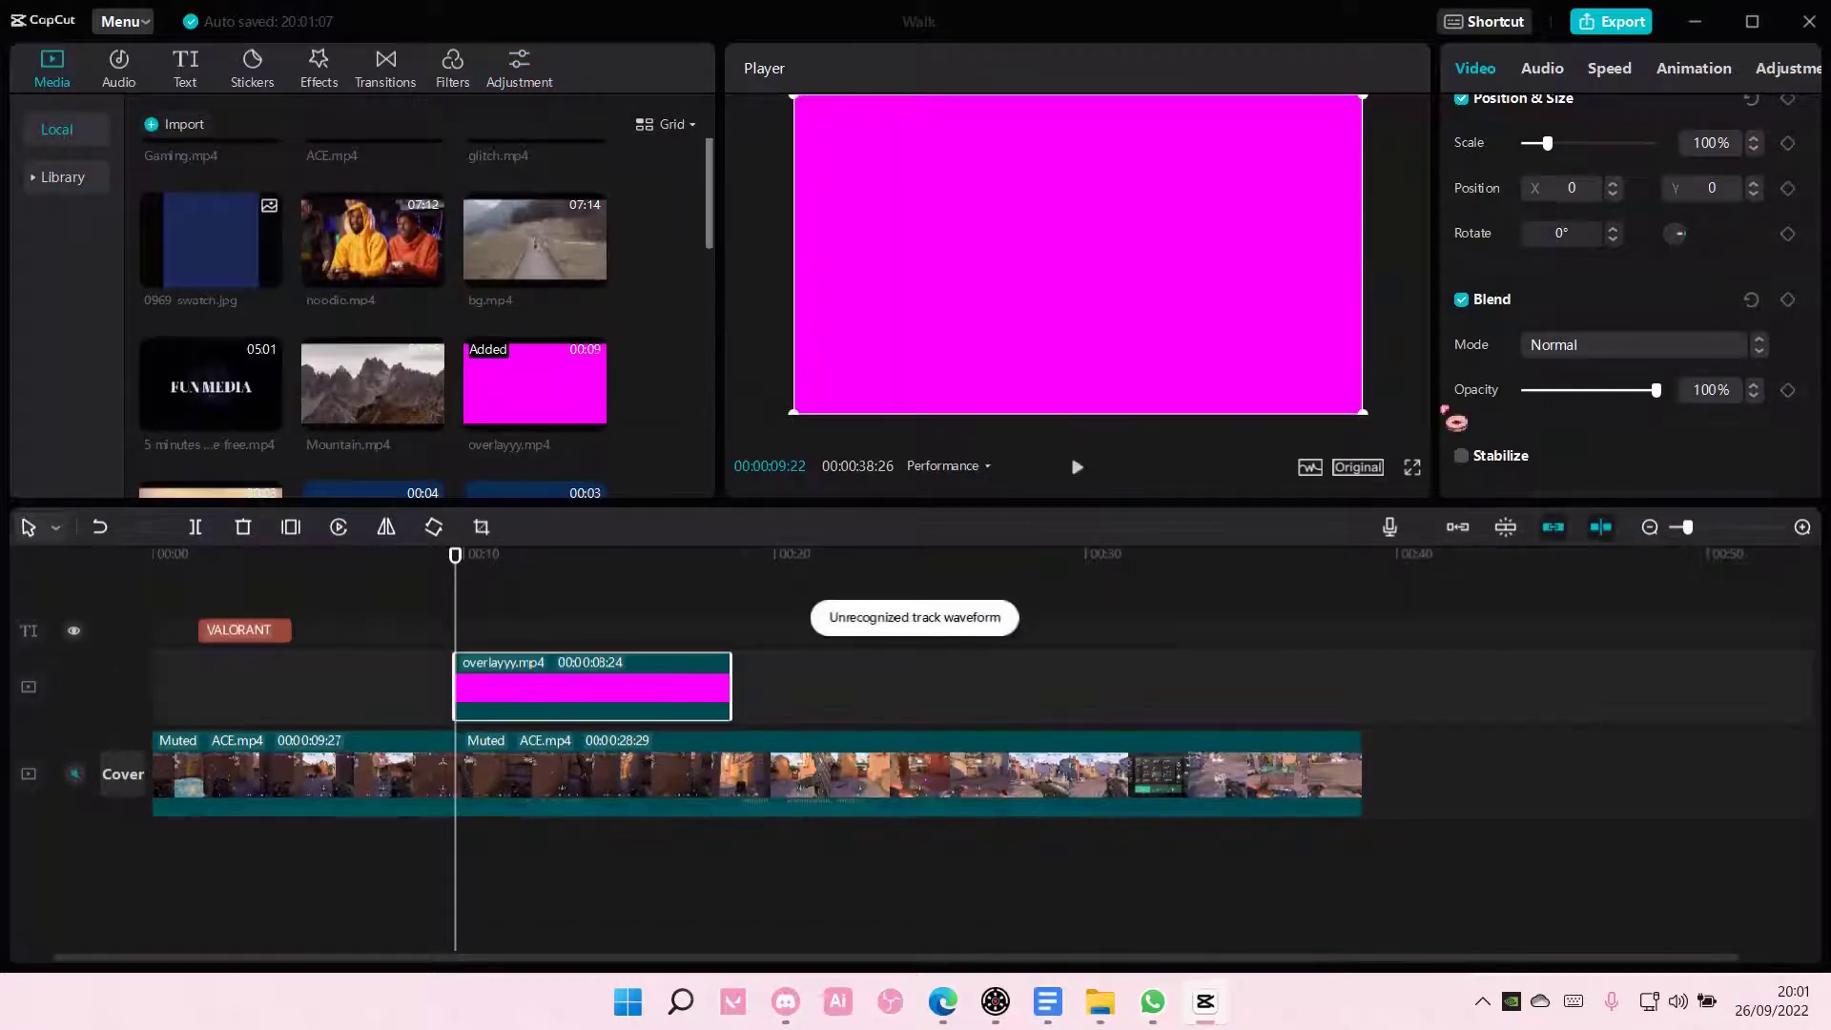
pyautogui.click(1593, 390)
pyautogui.click(1596, 346)
pyautogui.click(1606, 443)
pyautogui.click(1599, 348)
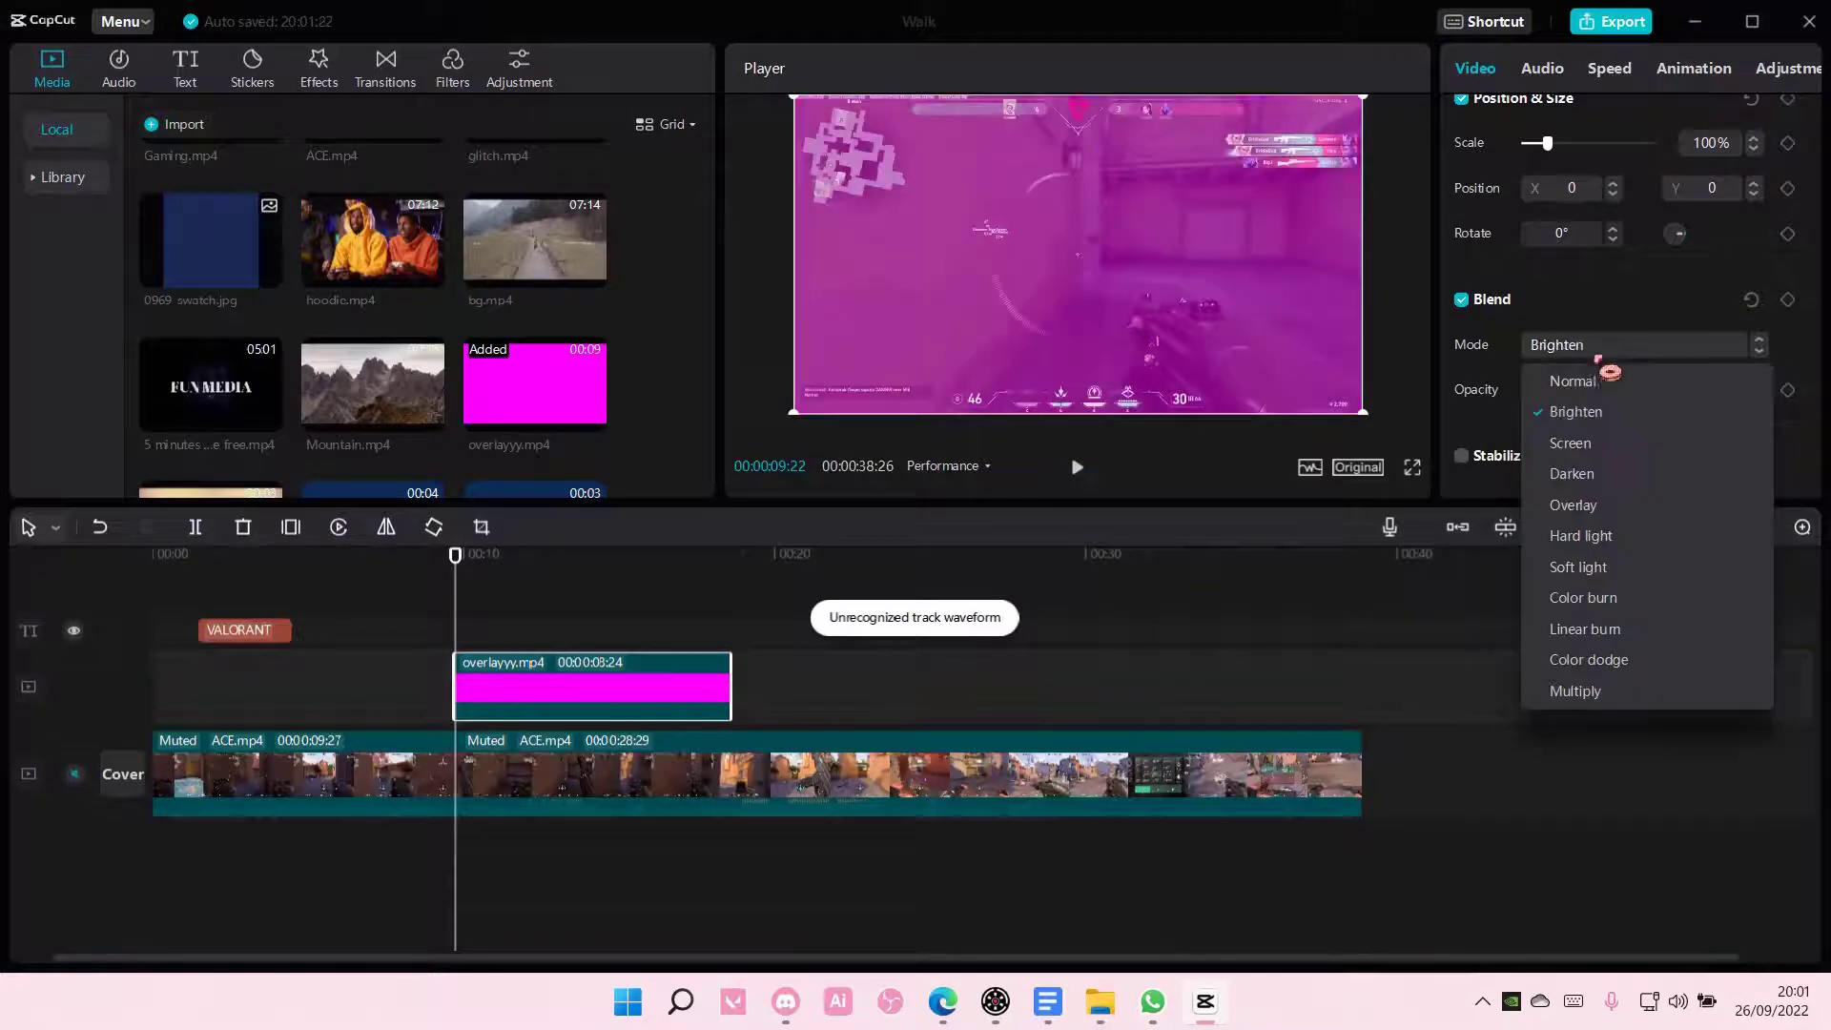
# Blend the overlay with Screen at 34% opacity after trying Darken
pyautogui.click(1611, 453)
pyautogui.click(1602, 347)
pyautogui.click(1603, 473)
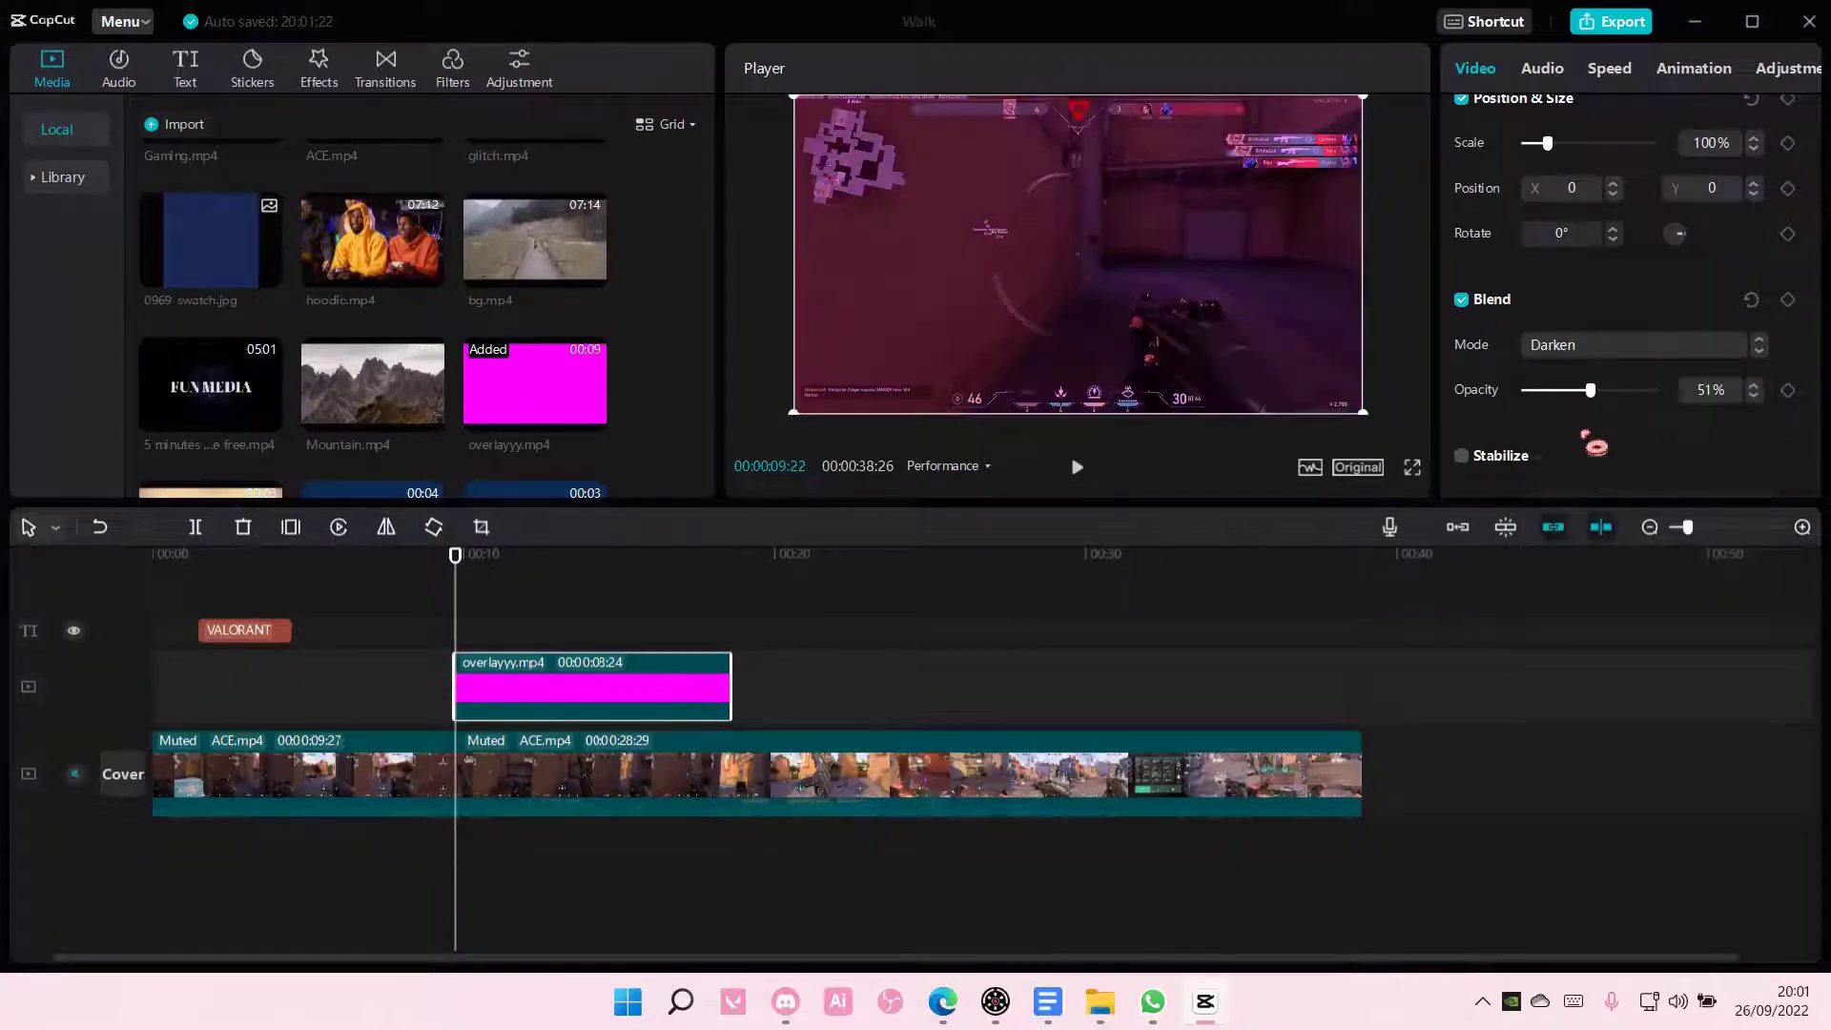
pyautogui.click(1592, 348)
pyautogui.click(1599, 447)
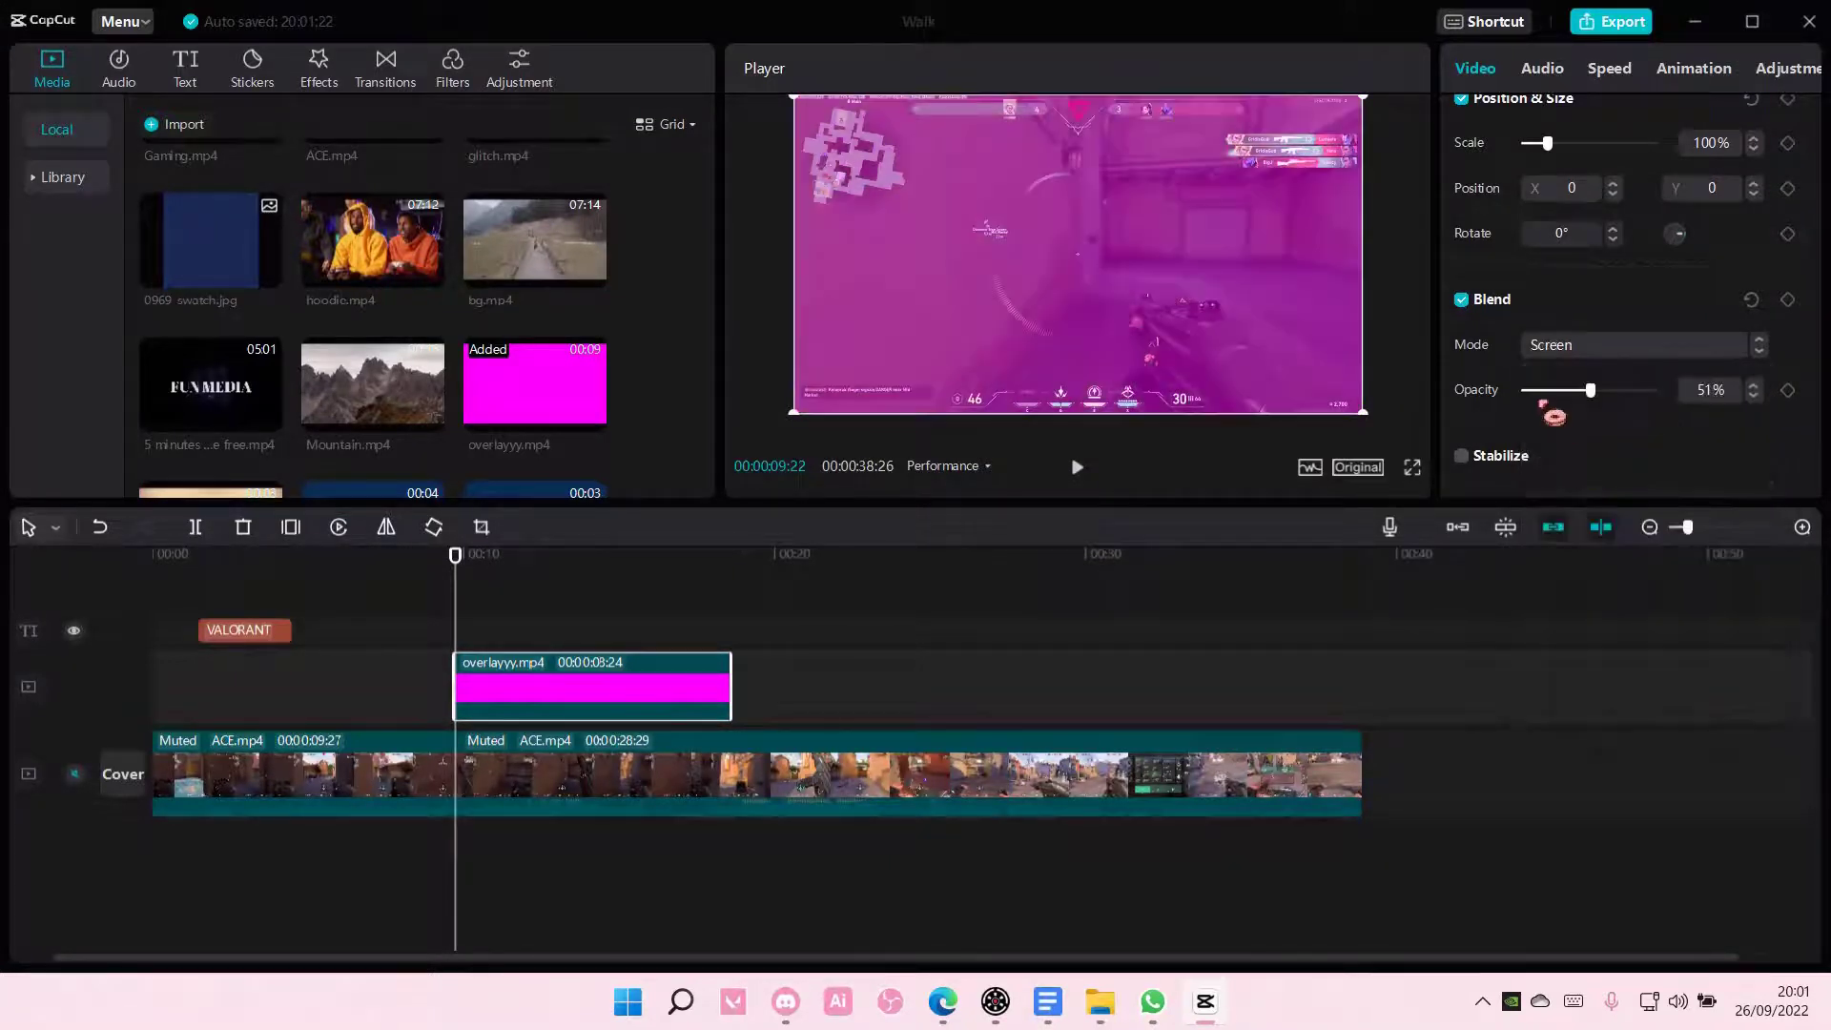
pyautogui.moveTo(1555, 404); pyautogui.dragTo(1581, 410)
pyautogui.scroll(-5, 1576, 410)
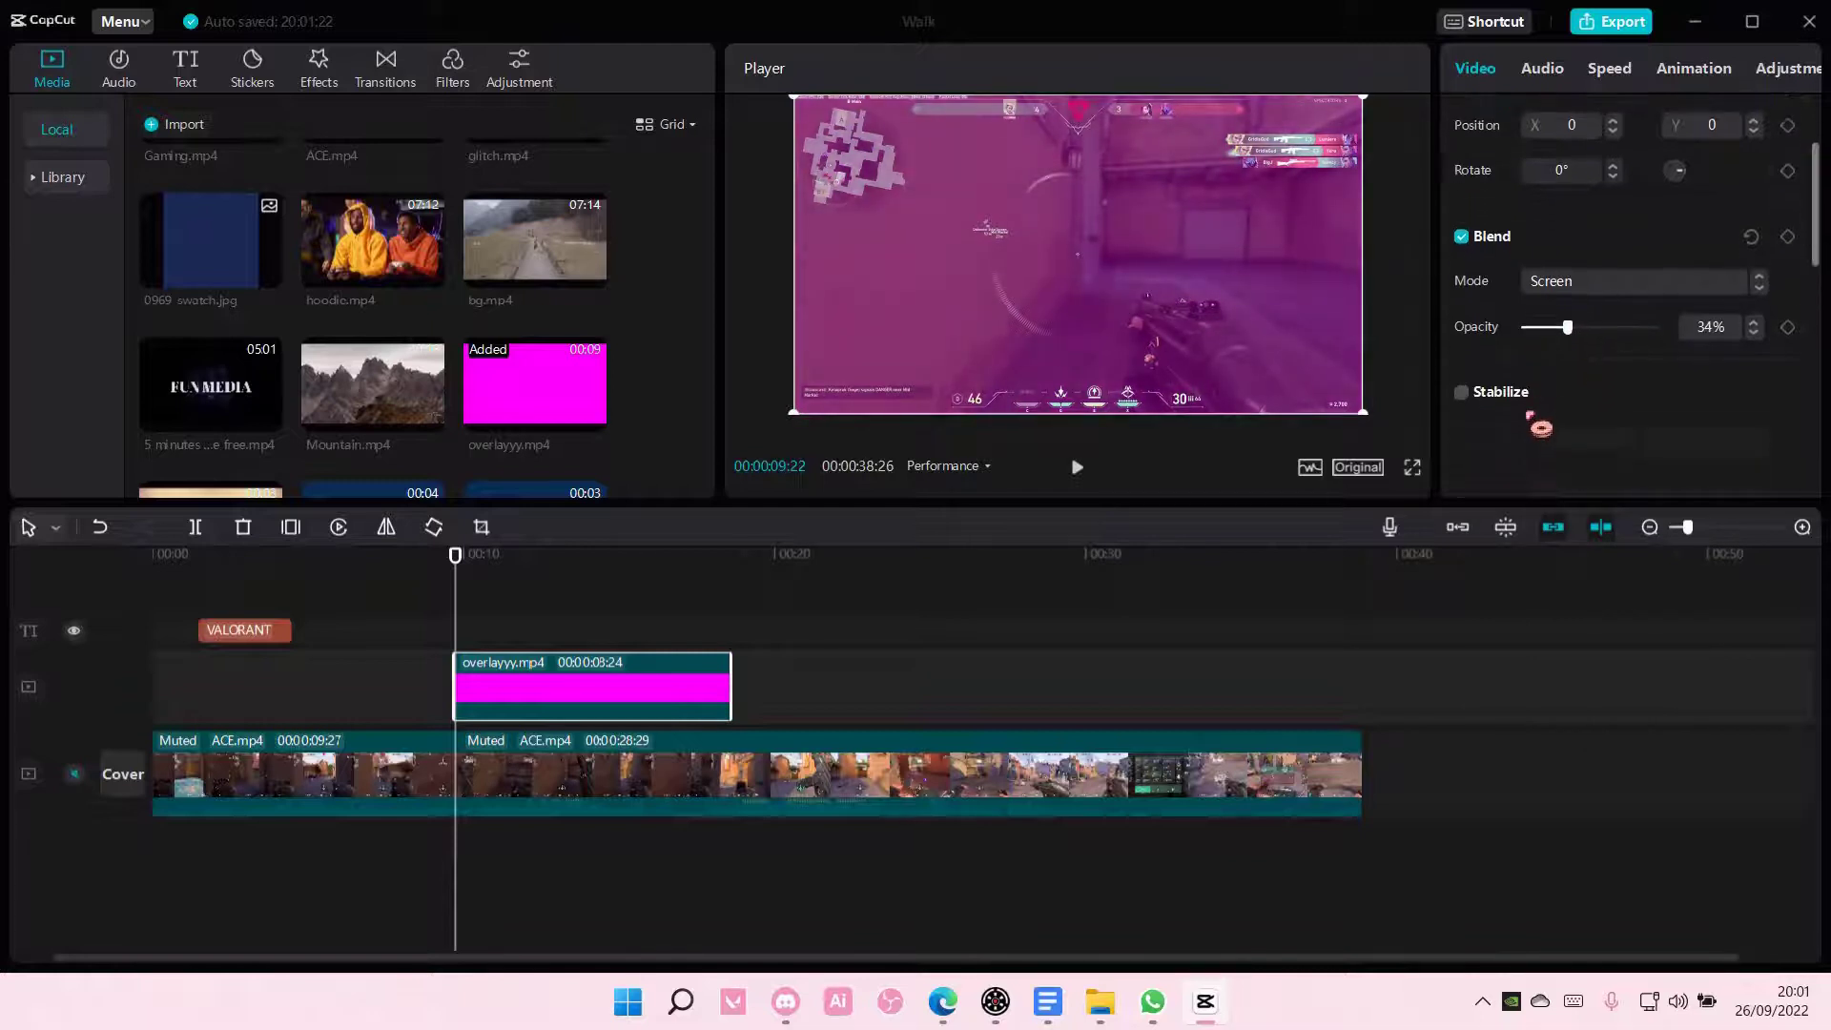
pyautogui.scroll(-3, 1613, 202)
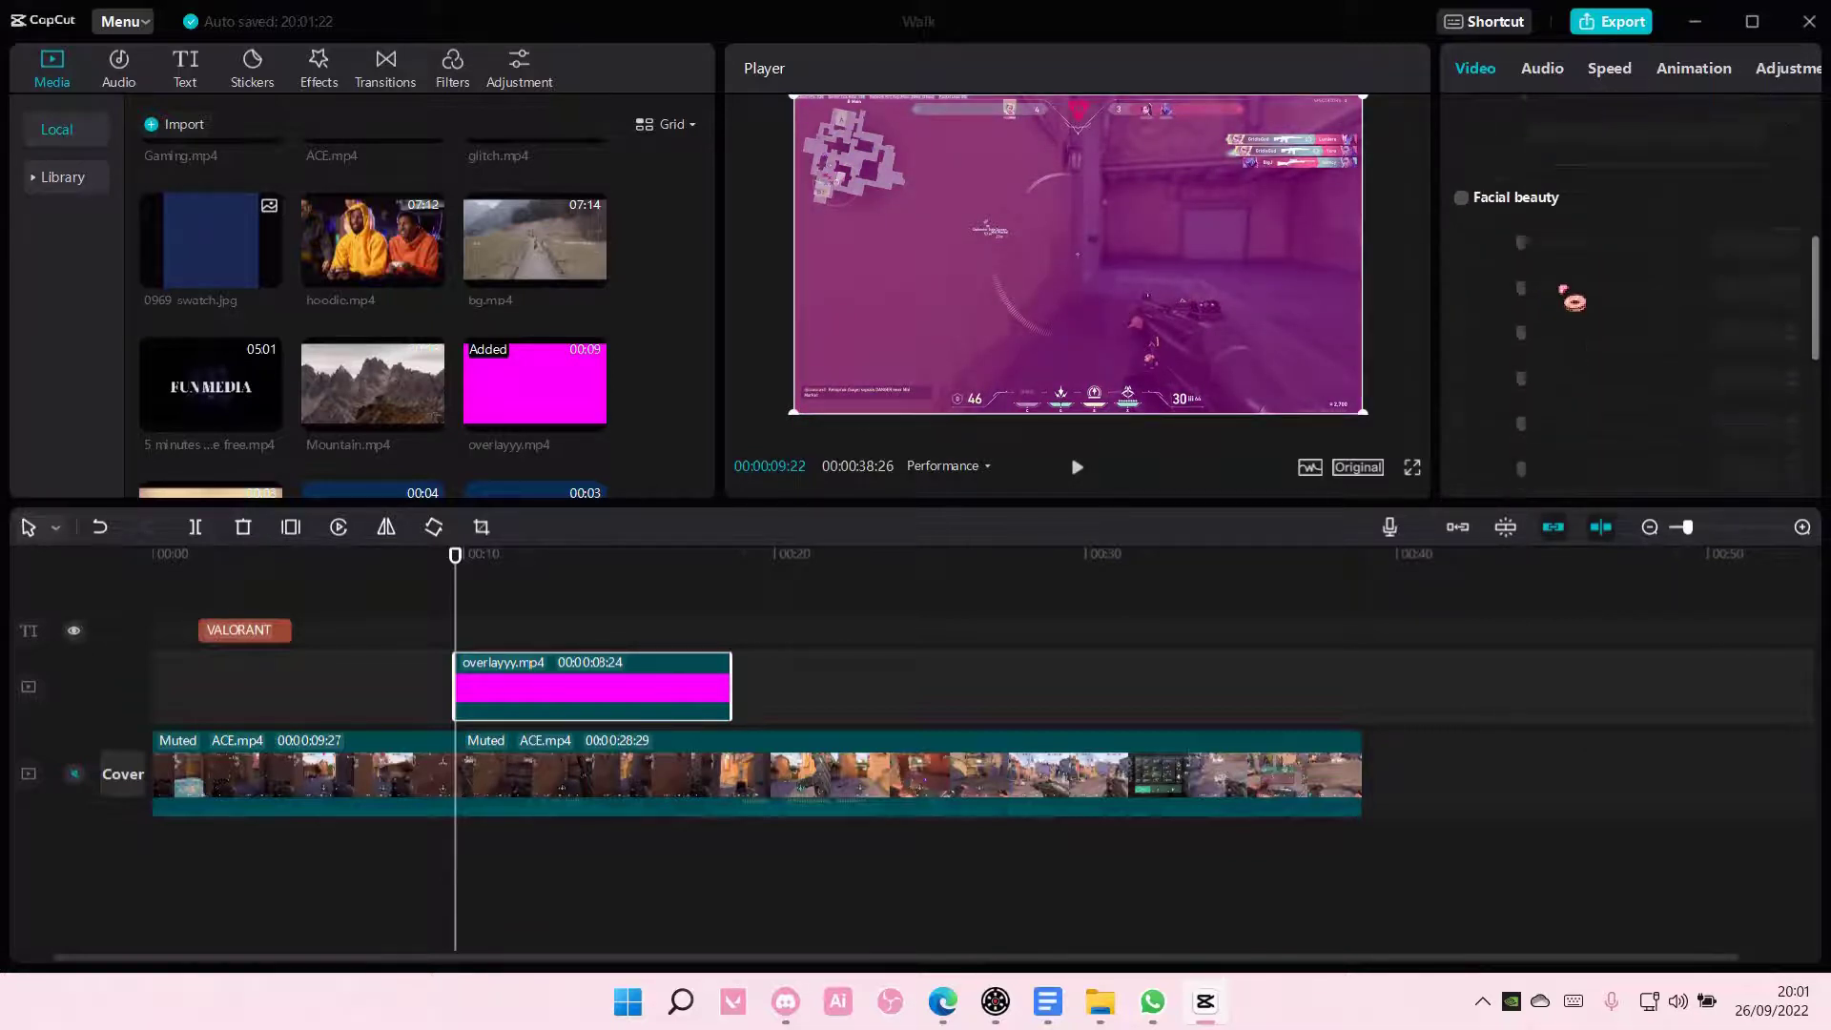
pyautogui.scroll(-3, 1570, 299)
# Set the overlay's speed to 0.7x and give it a Shake Down intro animation
pyautogui.click(1553, 83)
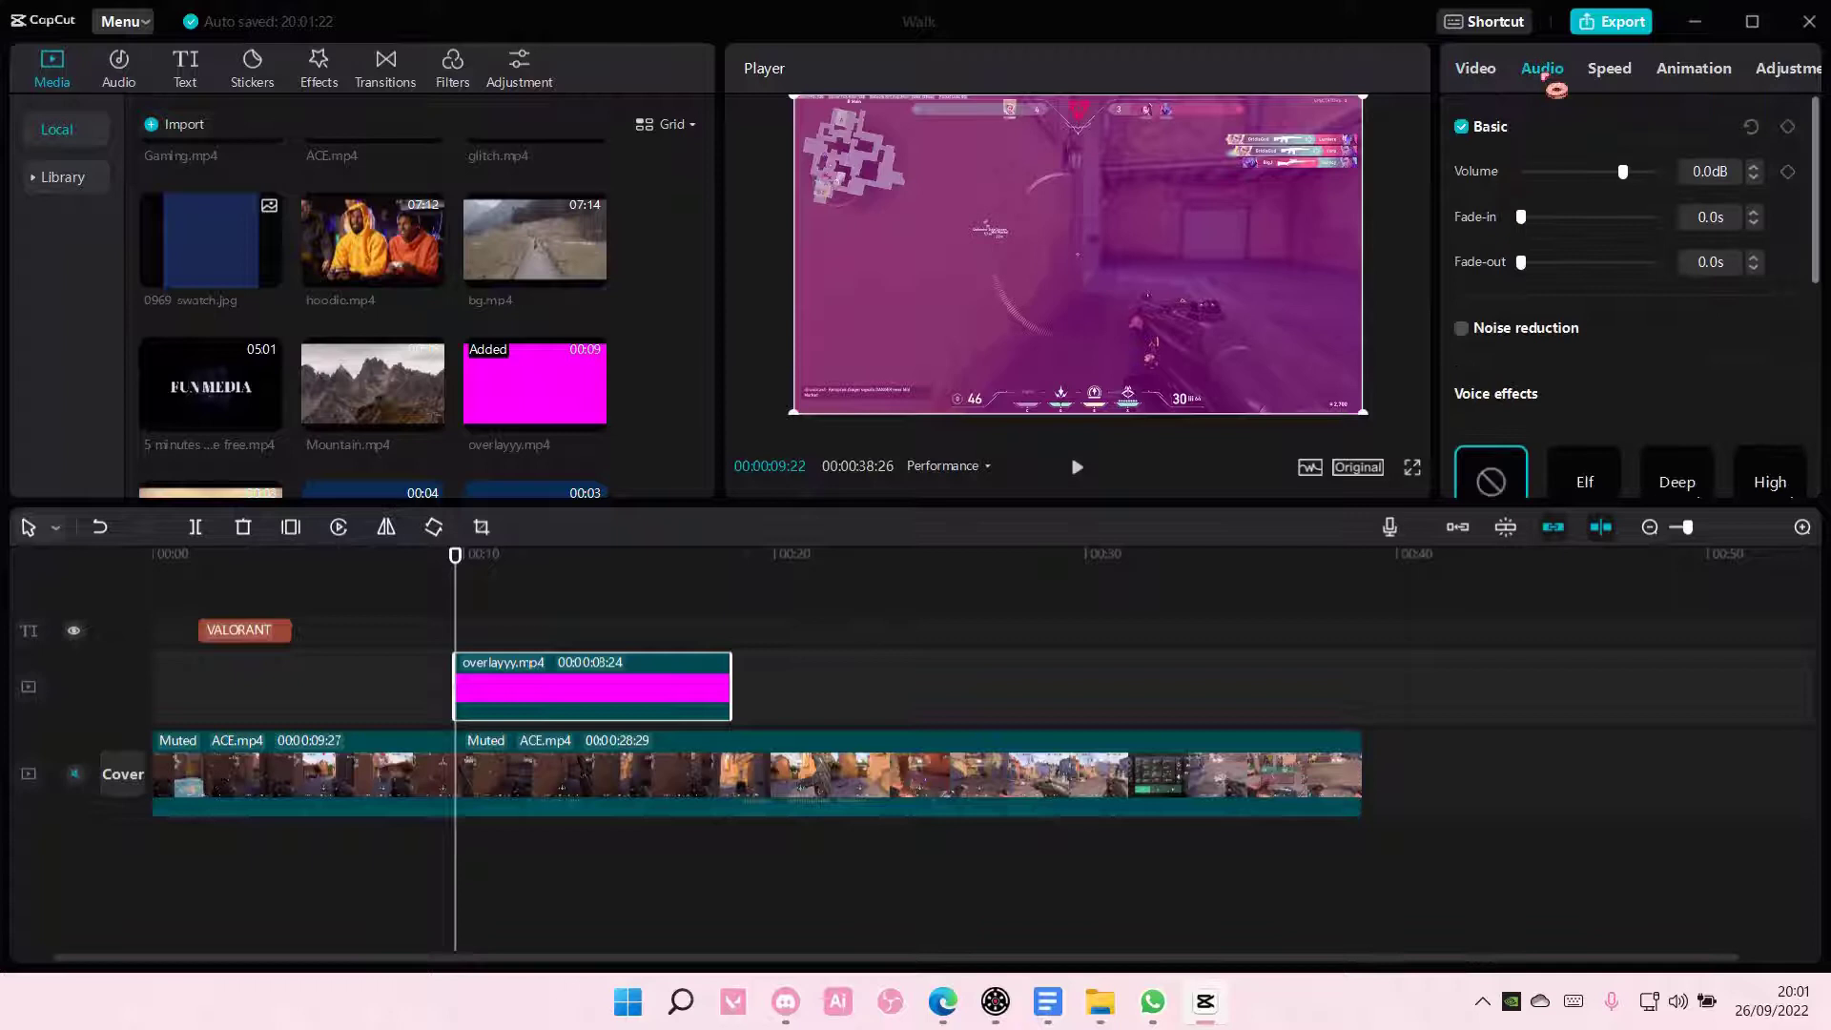
pyautogui.click(1617, 72)
pyautogui.moveTo(1538, 211); pyautogui.dragTo(1498, 229)
pyautogui.click(1683, 72)
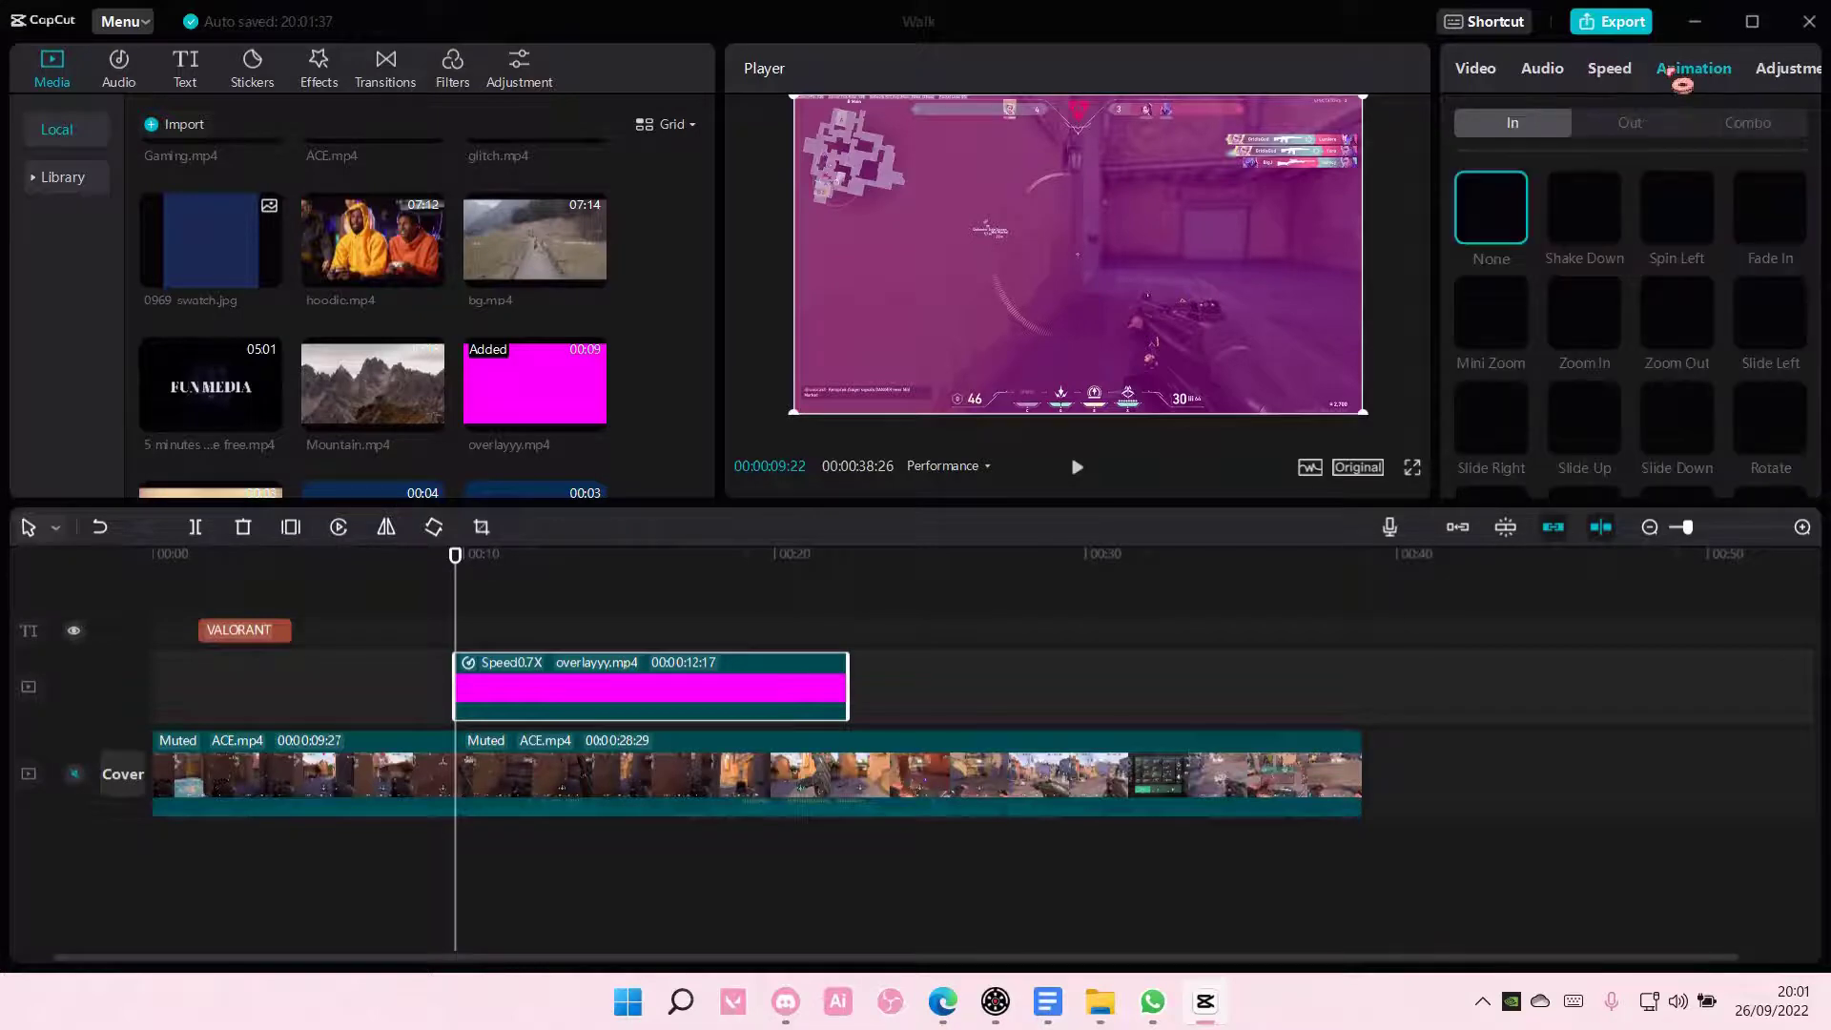
pyautogui.click(1612, 206)
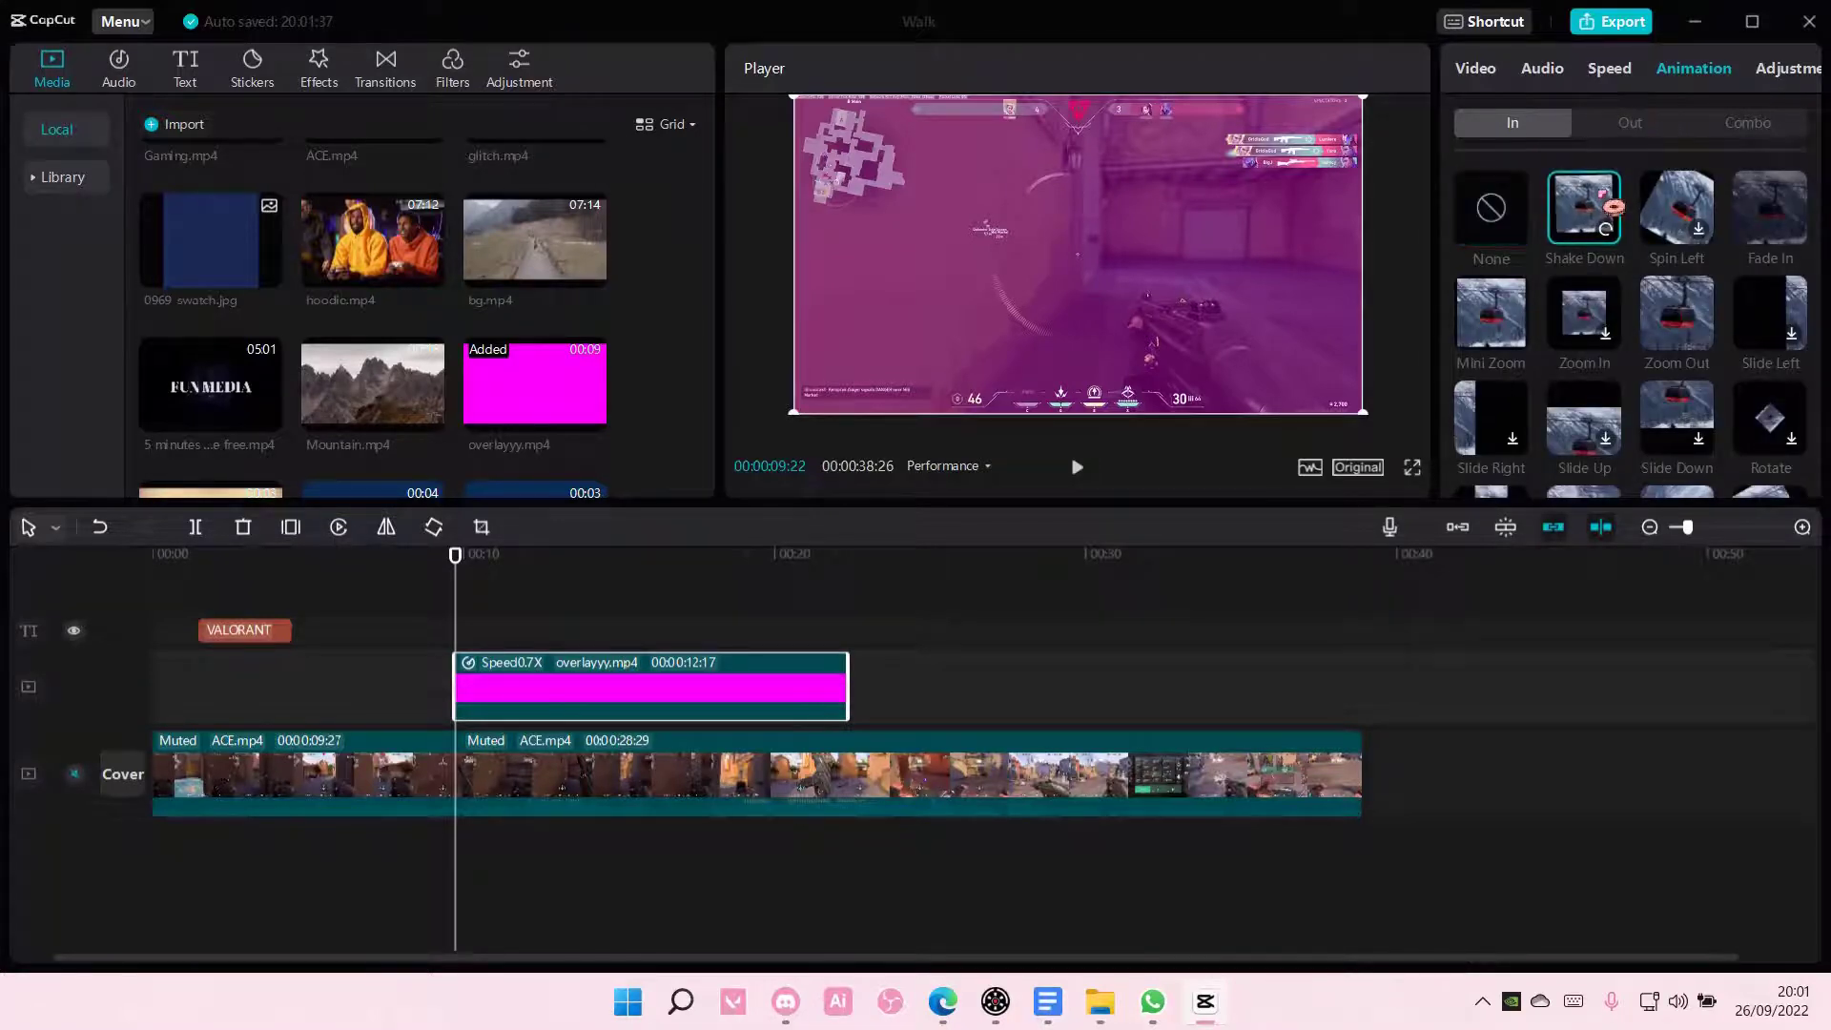
# Try an intro animation on the second ACE.mp4 clip and view the Out and Combo animations
pyautogui.click(715, 867)
pyautogui.click(695, 806)
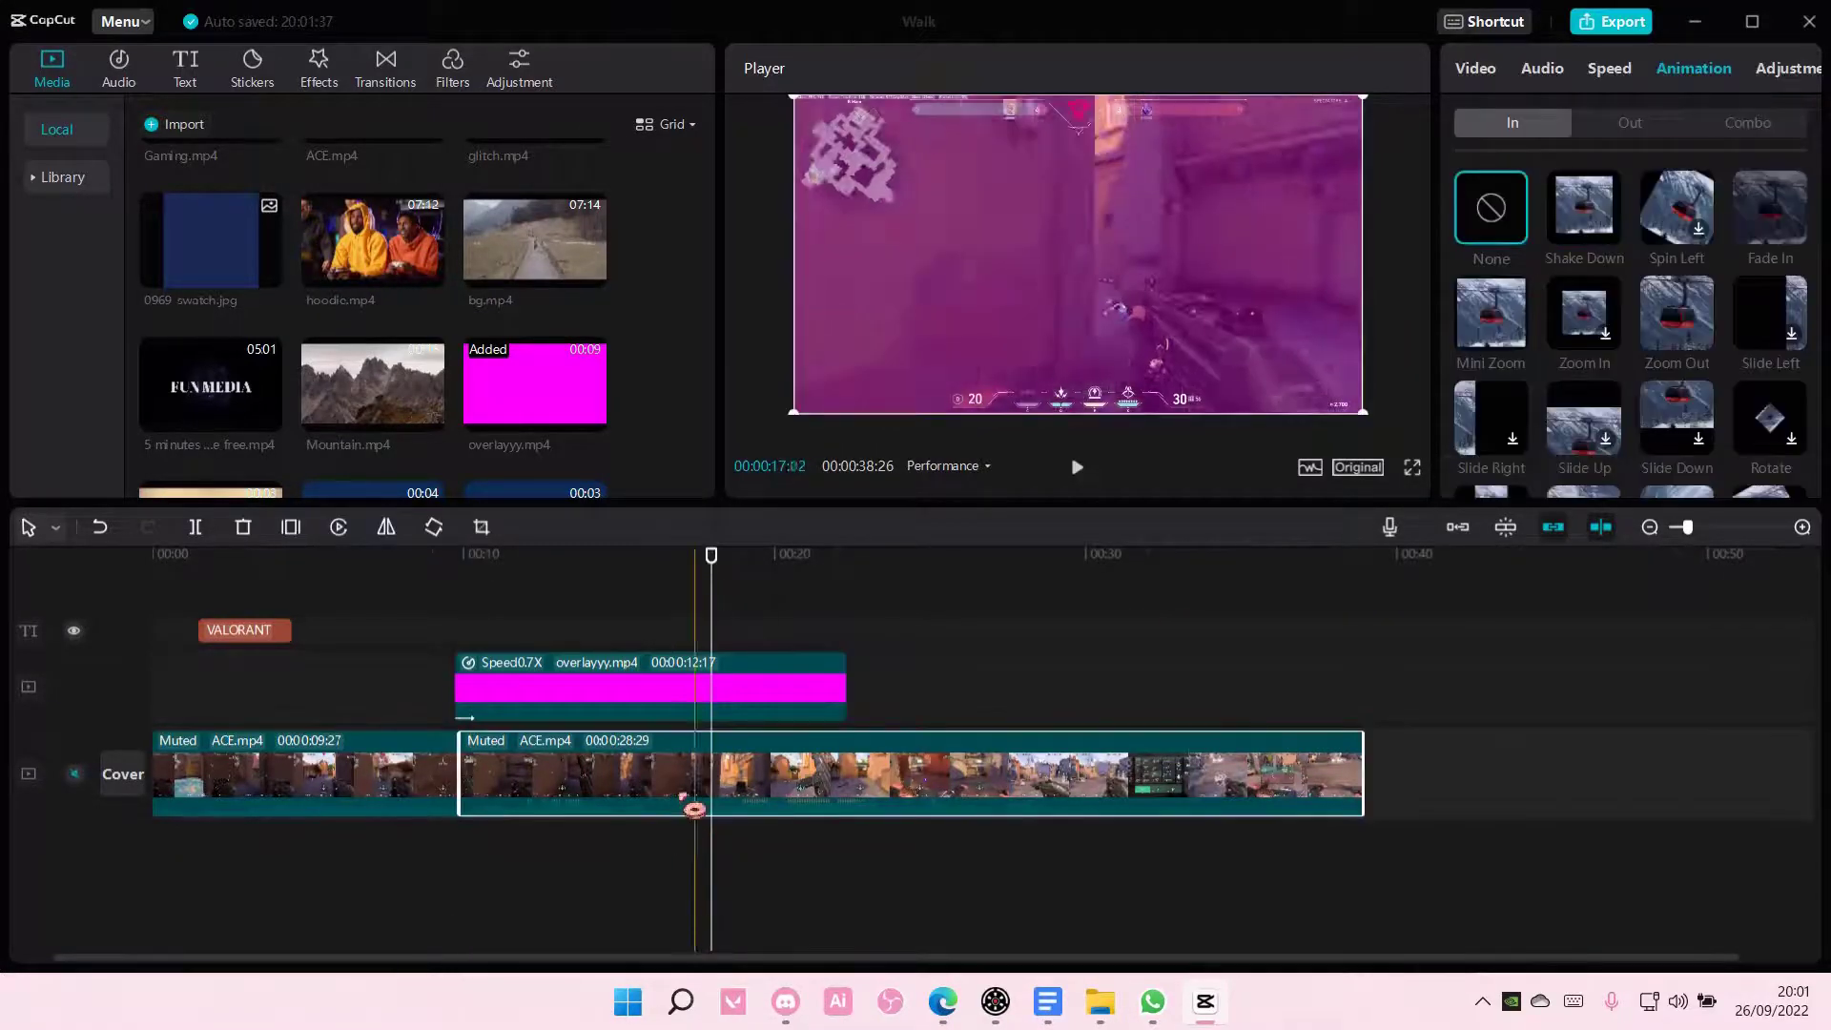
pyautogui.click(1672, 215)
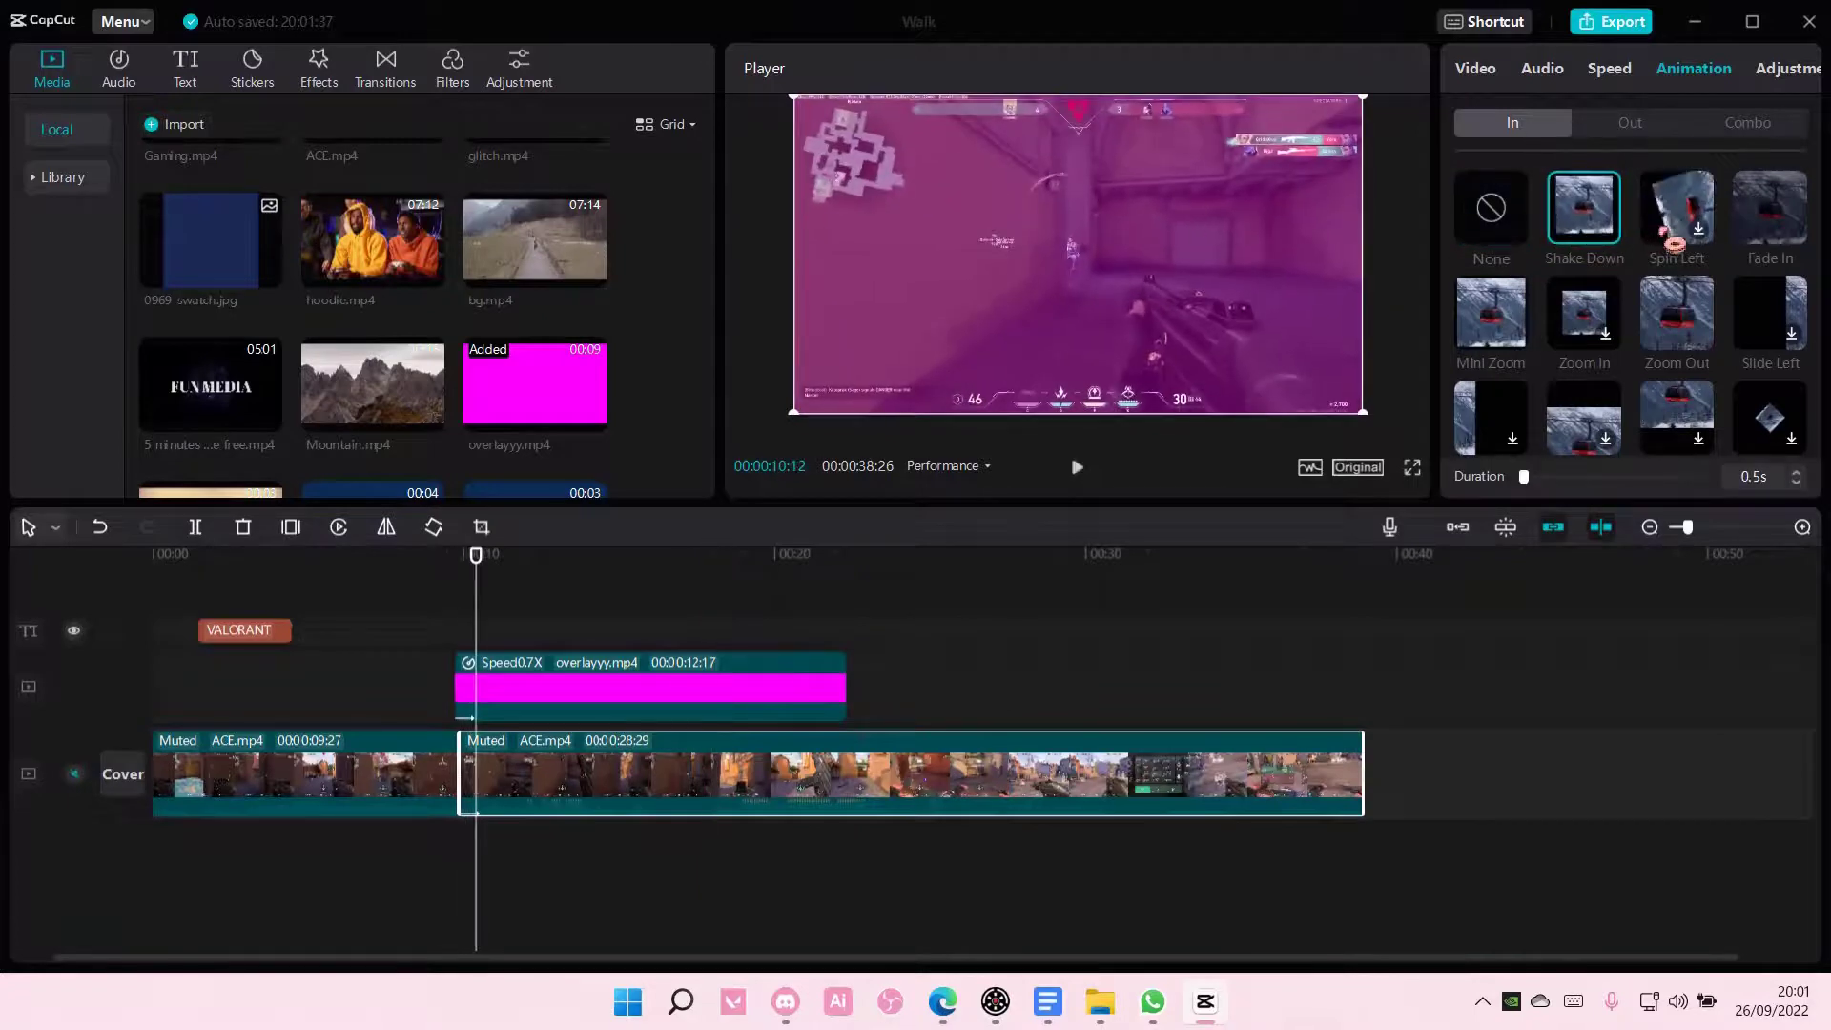
pyautogui.click(1633, 124)
pyautogui.click(1748, 123)
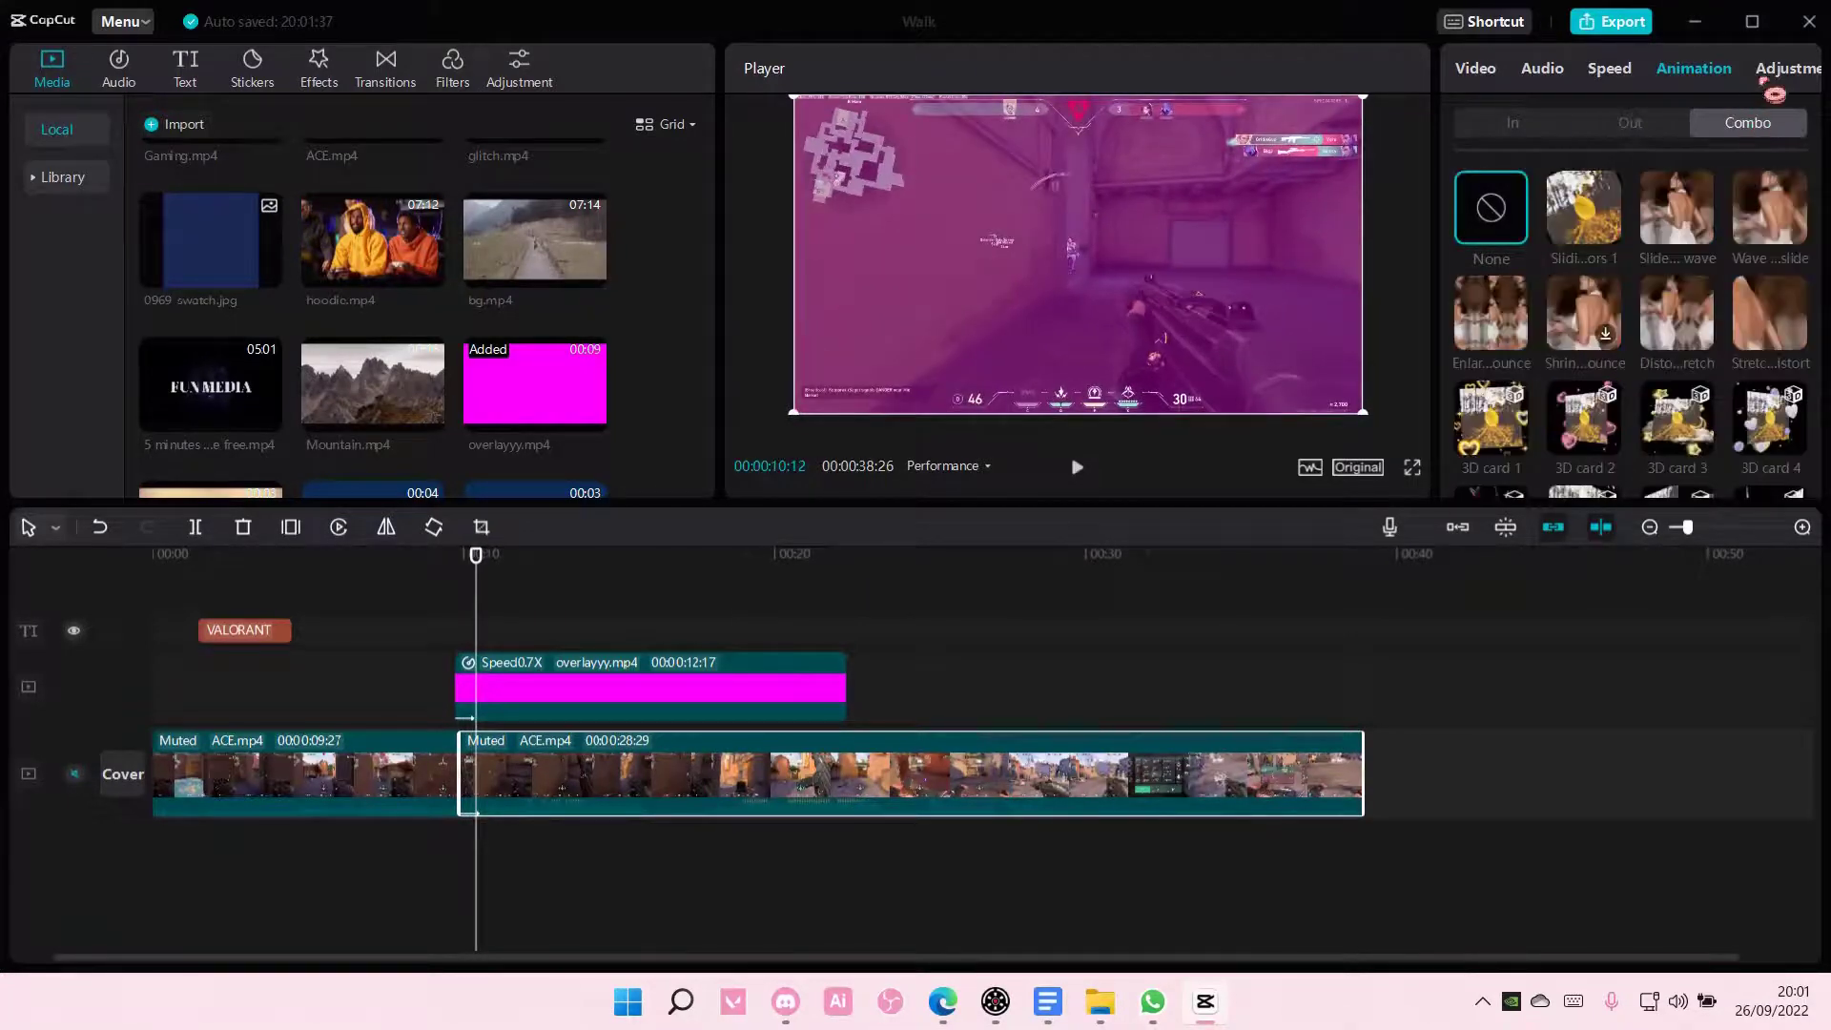
pyautogui.click(1774, 72)
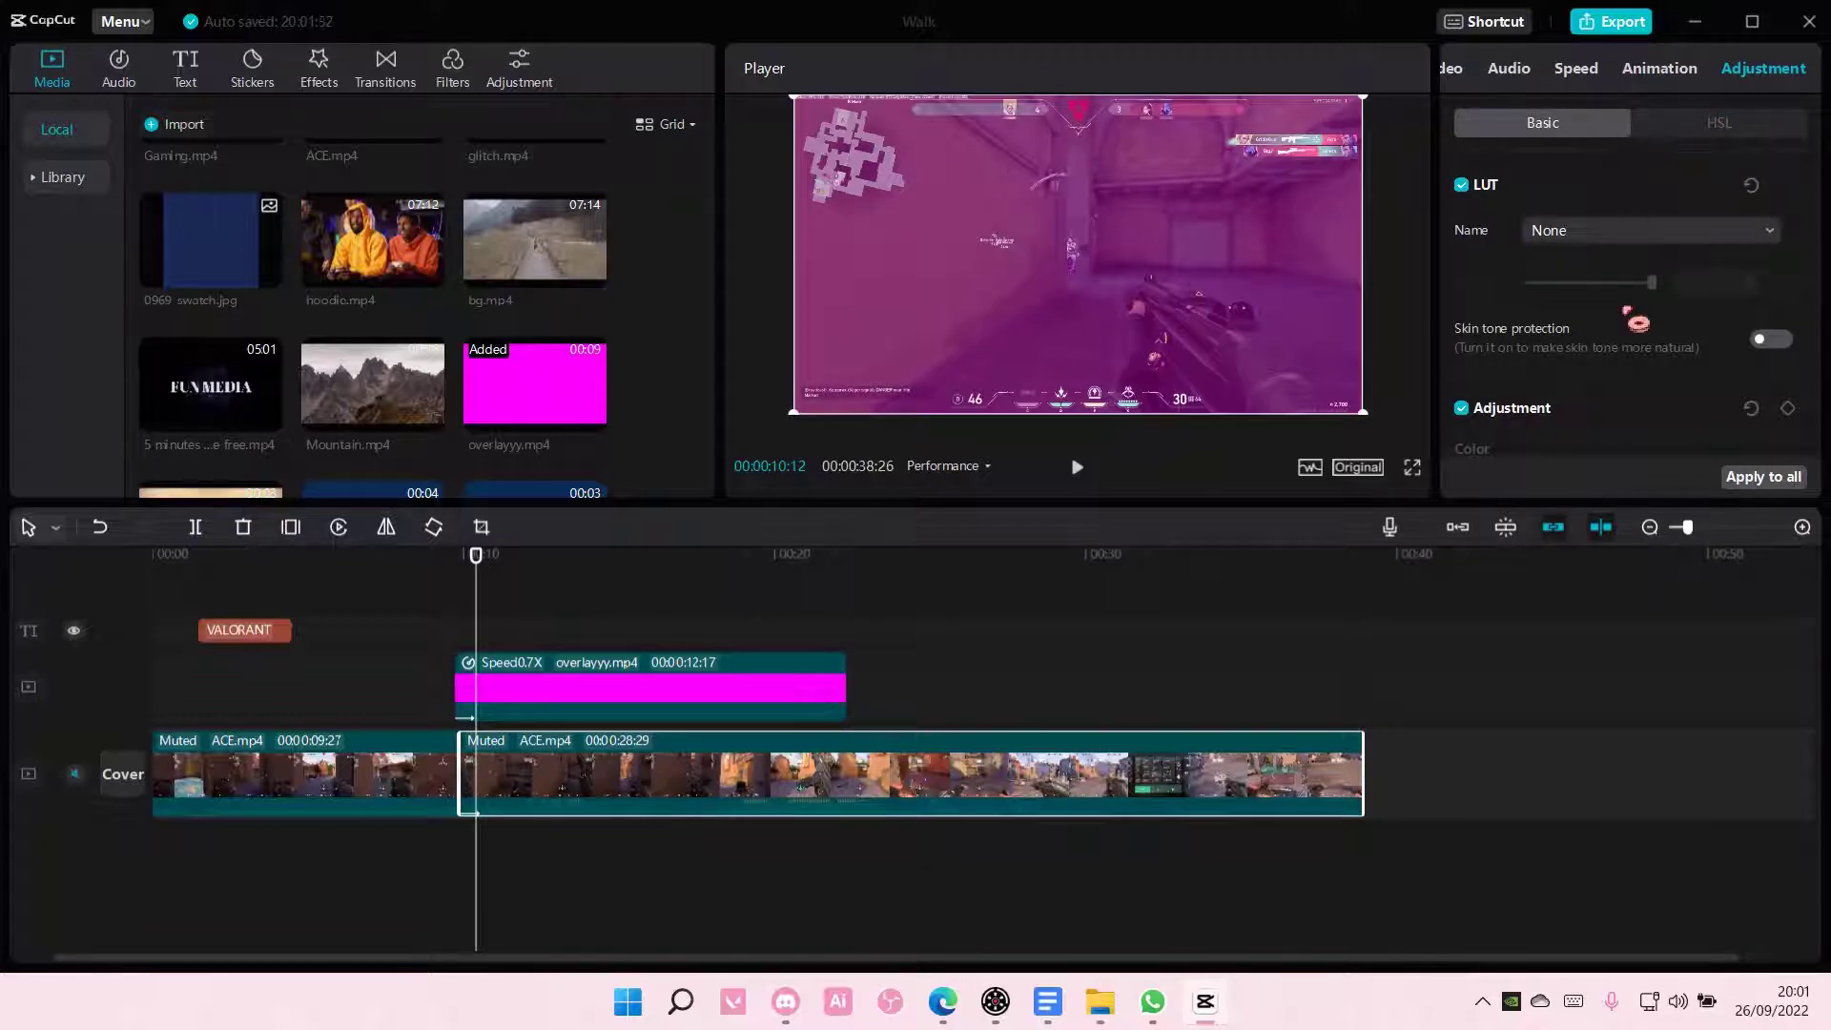
pyautogui.moveTo(1710, 544)
pyautogui.mouseDown()
pyautogui.moveTo(1770, 548)
pyautogui.moveTo(1704, 548)
pyautogui.mouseUp()
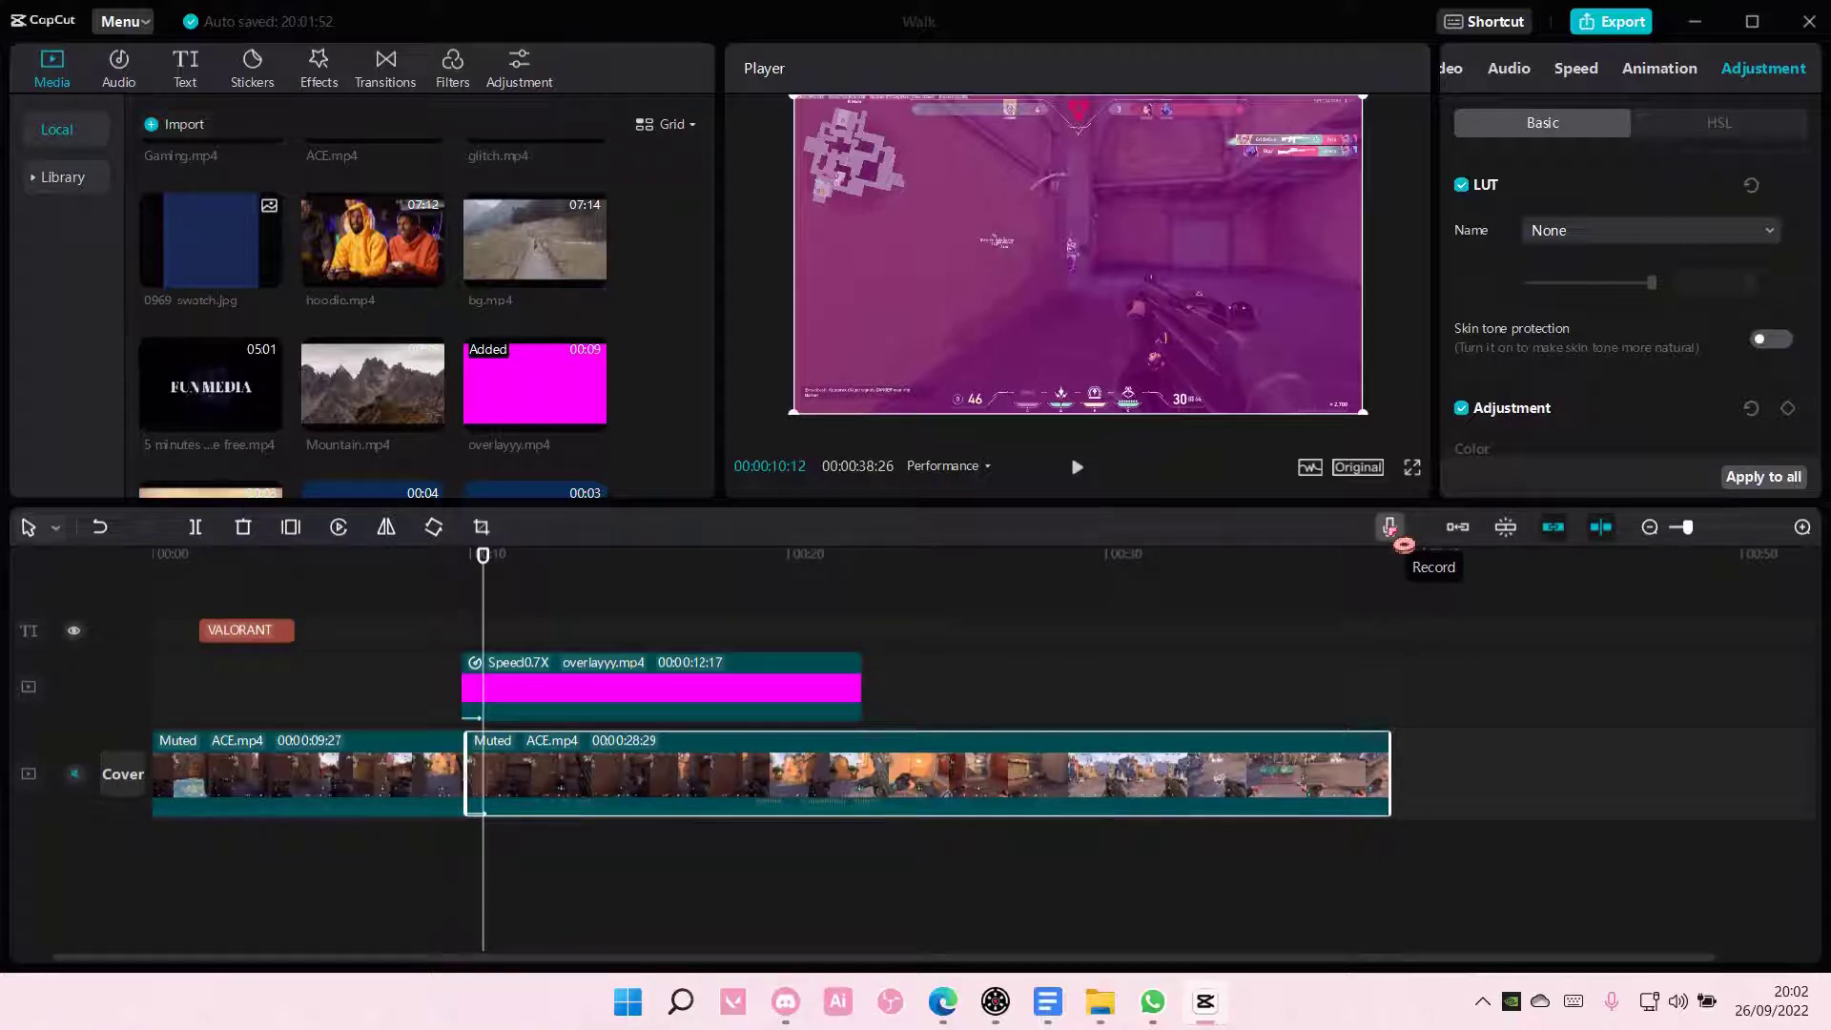
pyautogui.click(1612, 28)
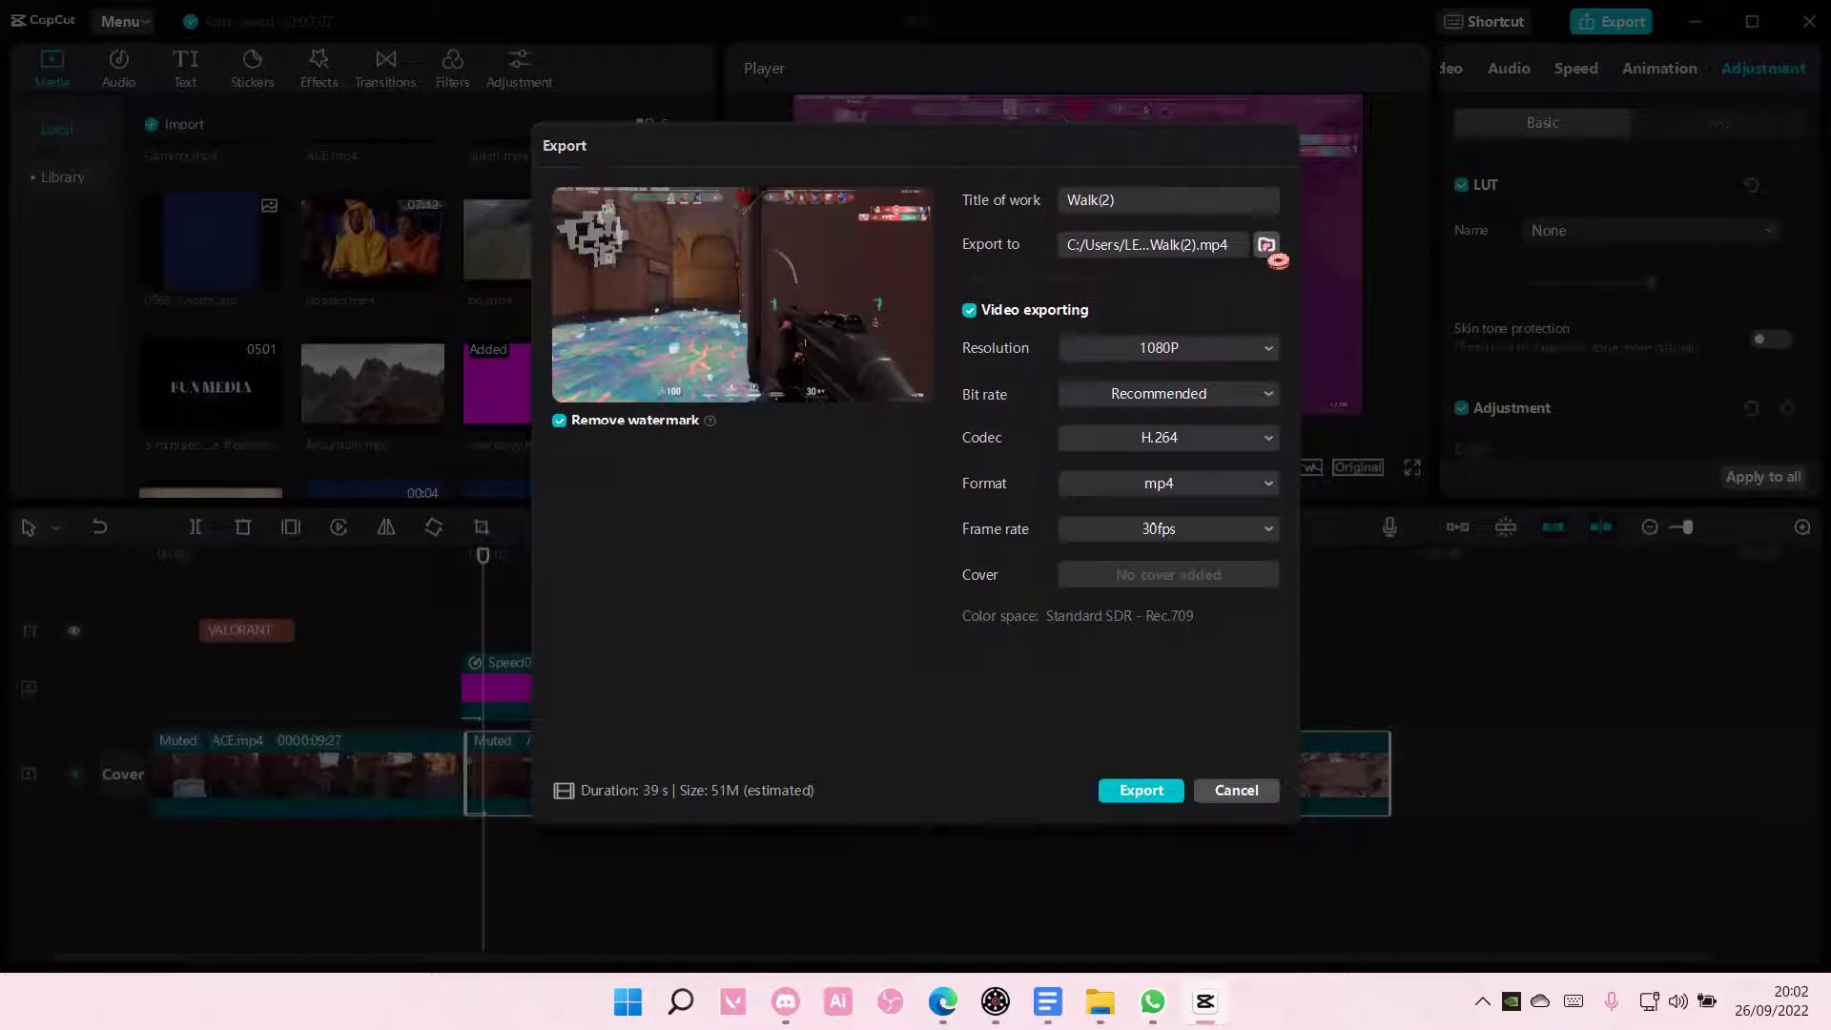
pyautogui.click(1242, 792)
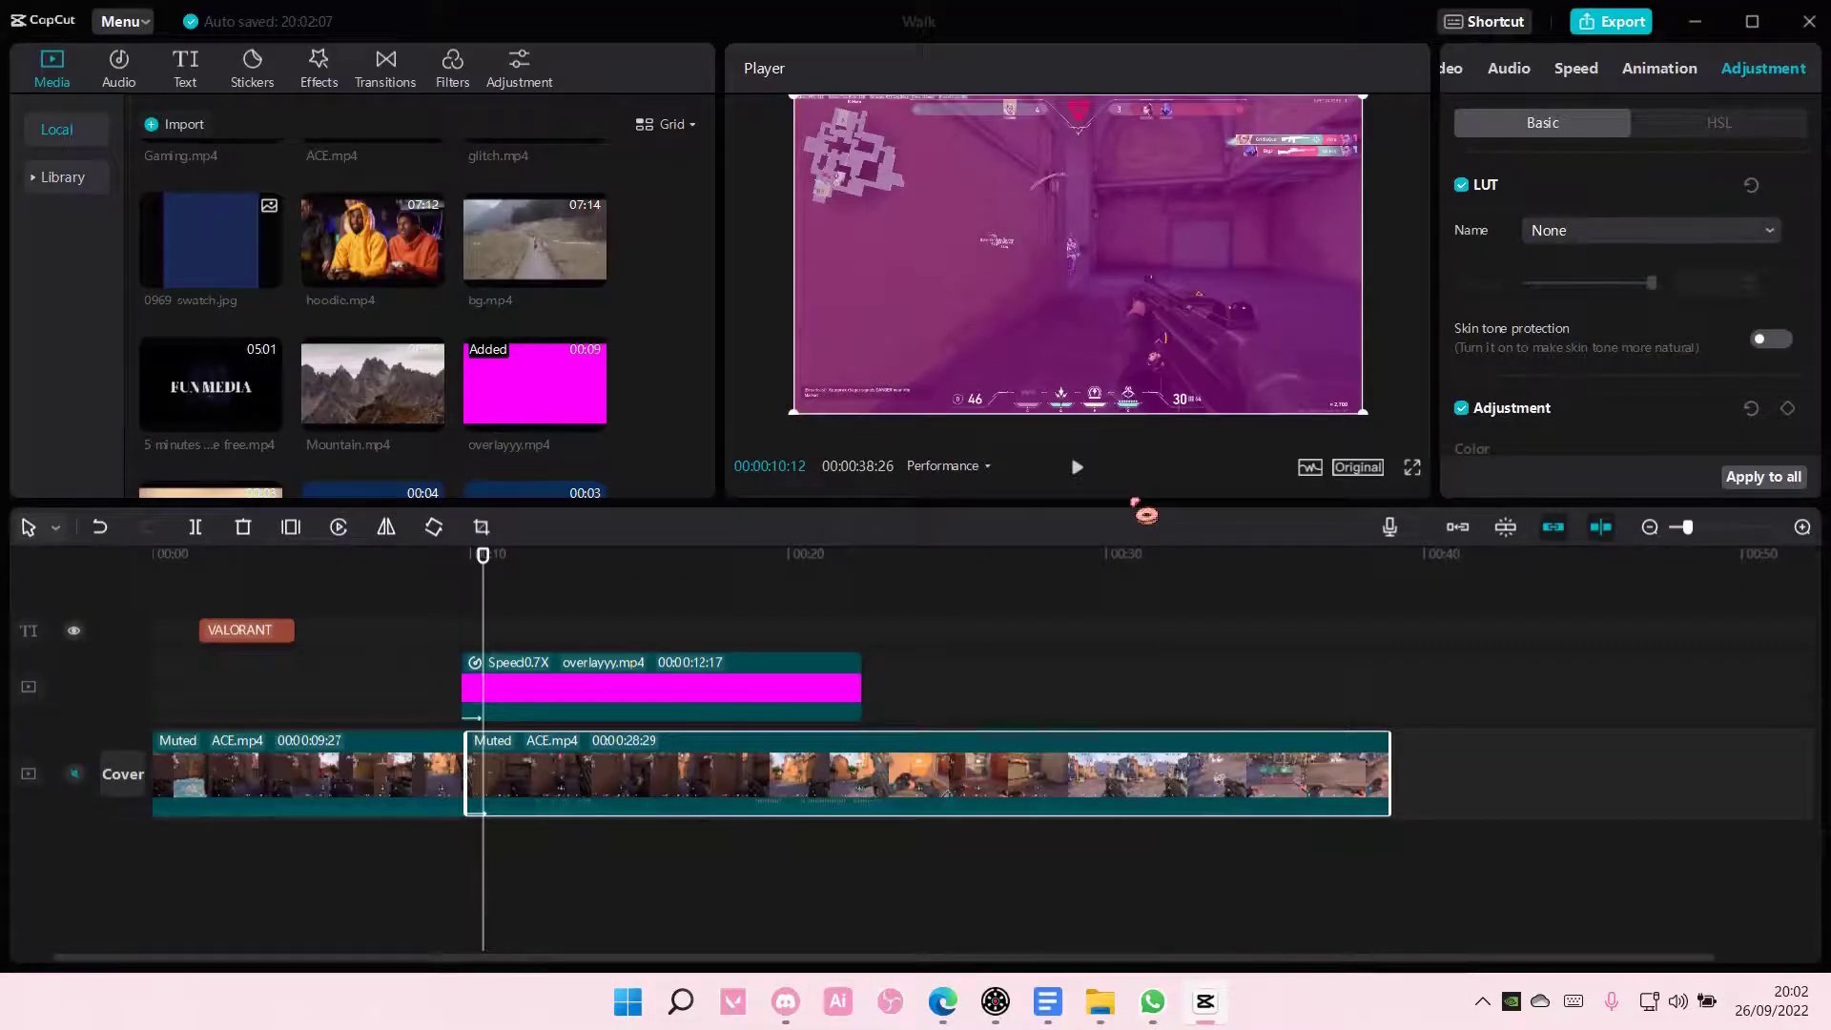